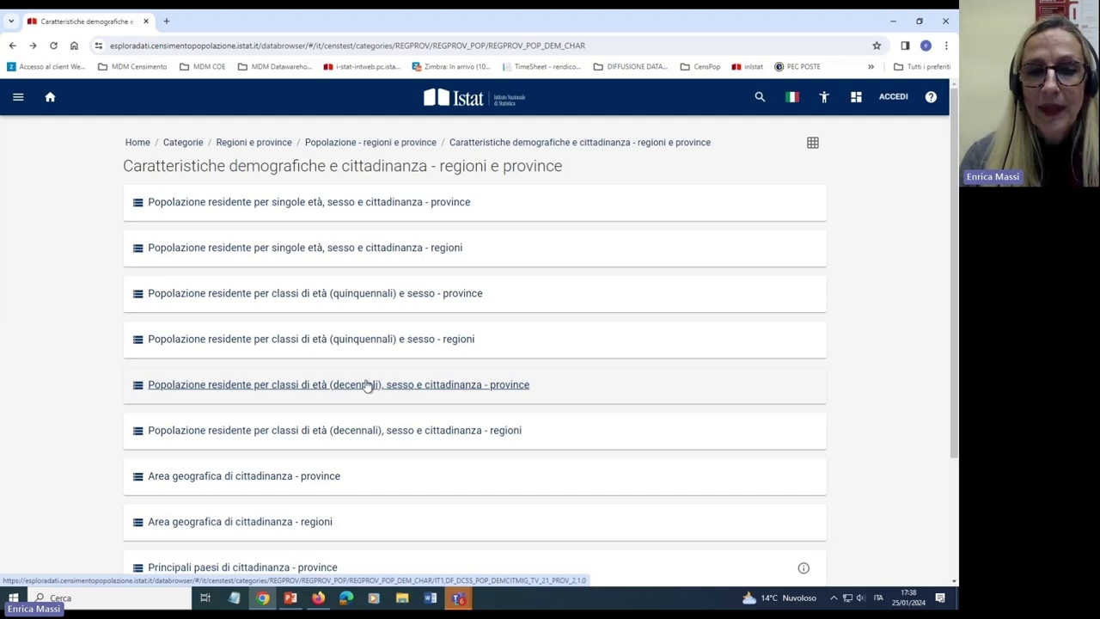
View the provinces table of resident population by ten-year age classes, sex and citizenship, and return to the Categorie overview.
click(365, 384)
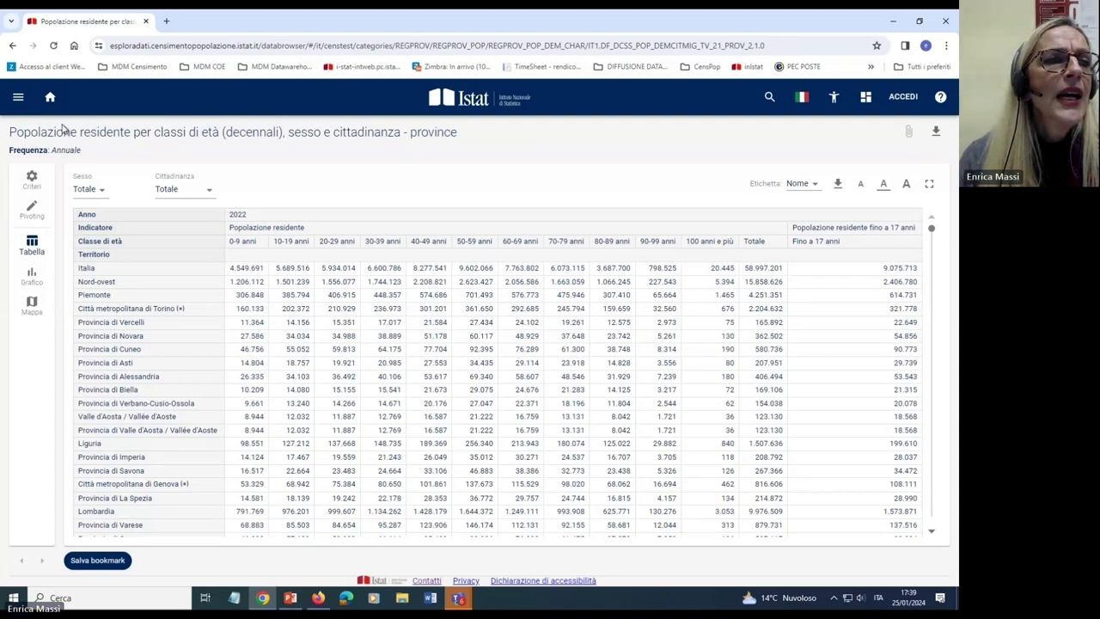
click(12, 45)
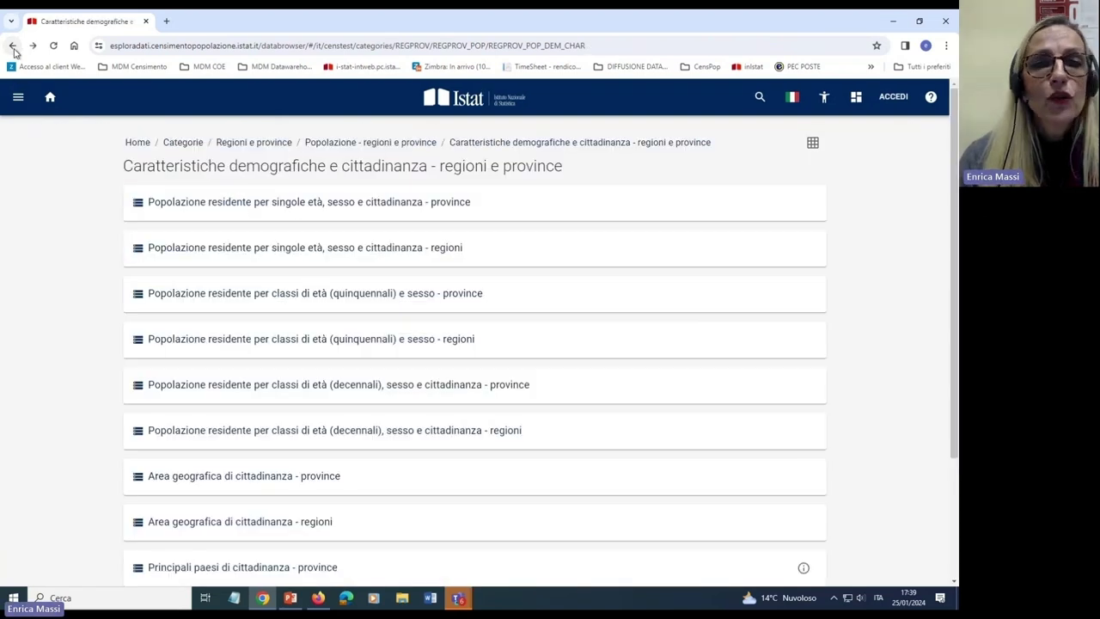
click(182, 142)
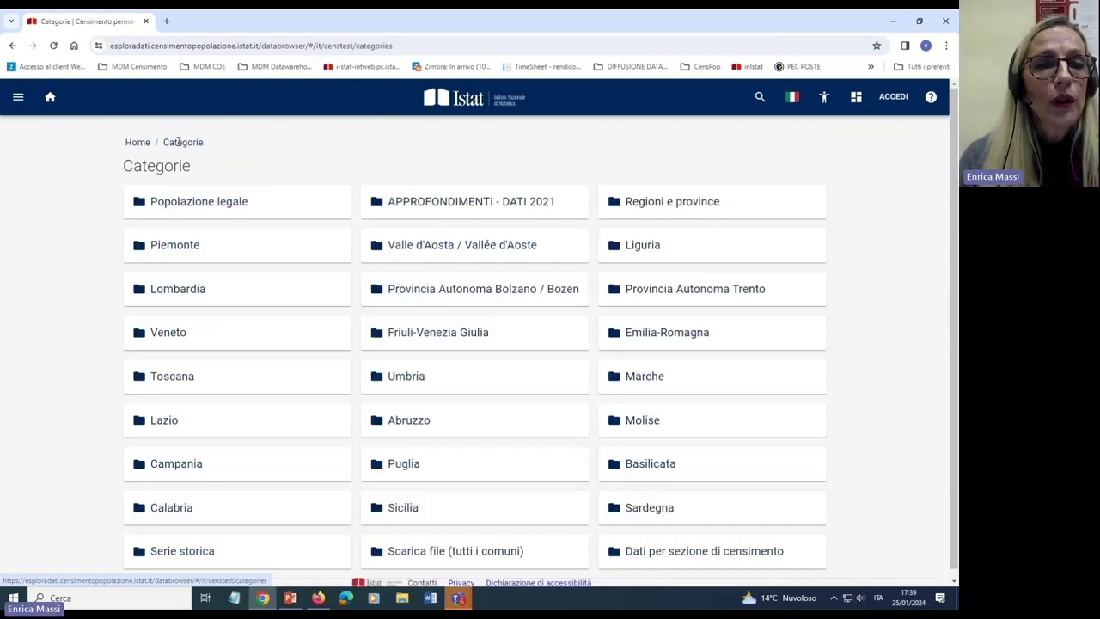
Open the Piemonte dataset on resident population by five-year age classes and sex, under its demographic characteristics and citizenship.
click(168, 250)
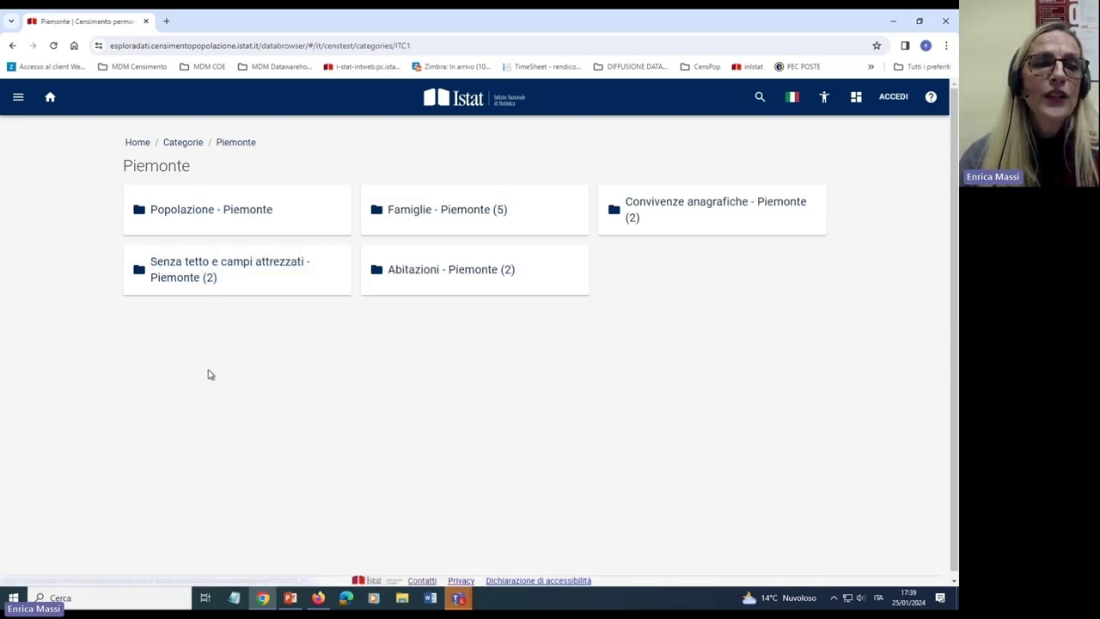
click(210, 220)
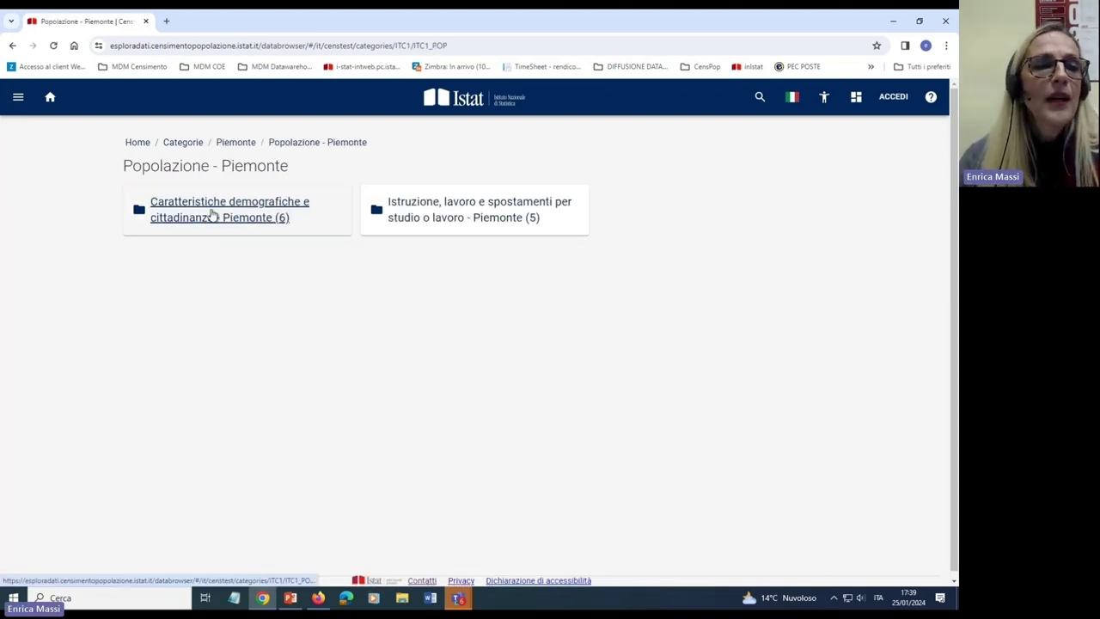
click(213, 214)
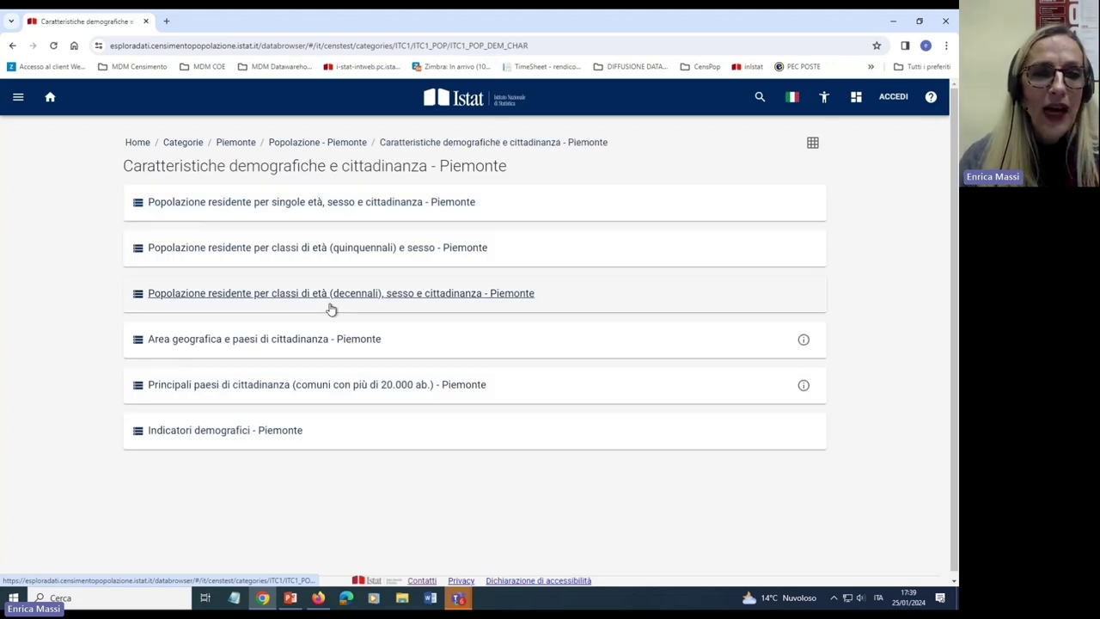
click(369, 251)
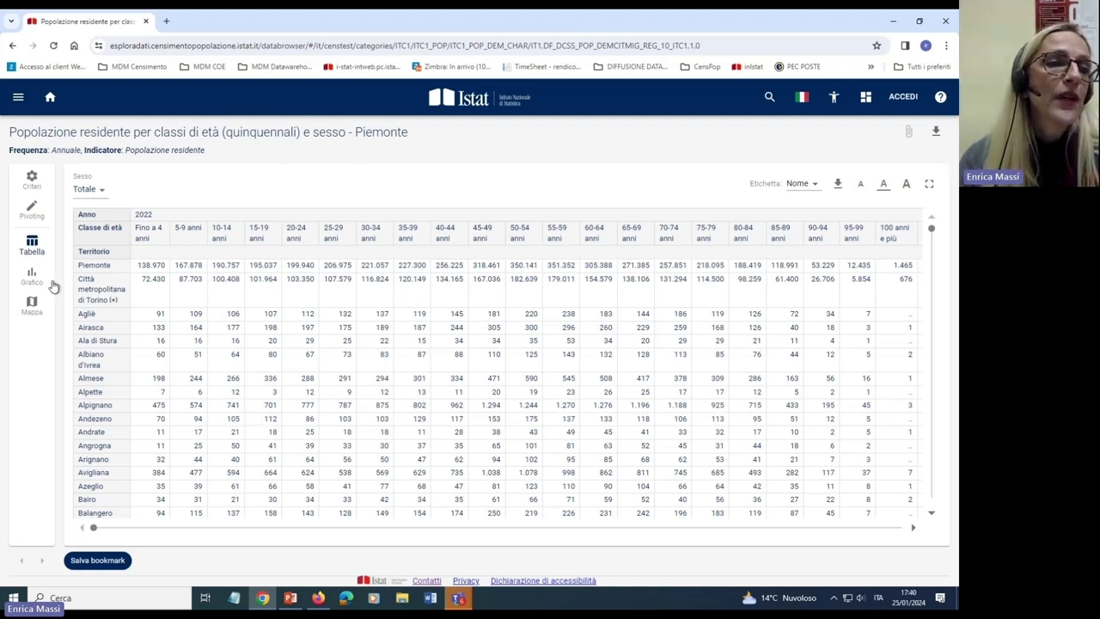
Filter the table's Sesso to Femmine, and set it back to Totale.
click(89, 188)
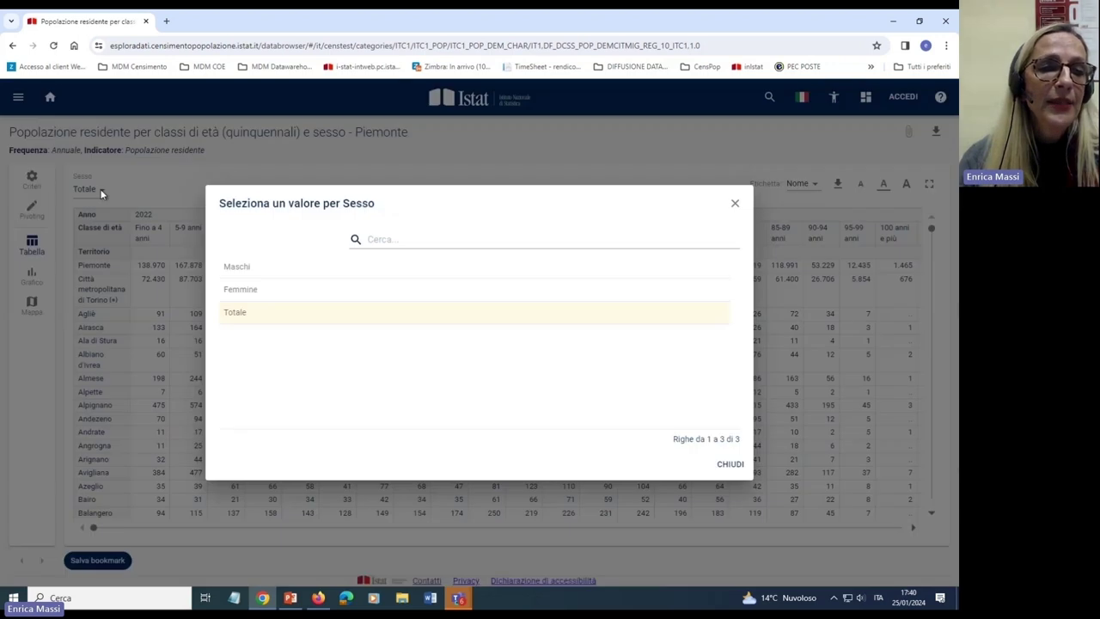
click(245, 293)
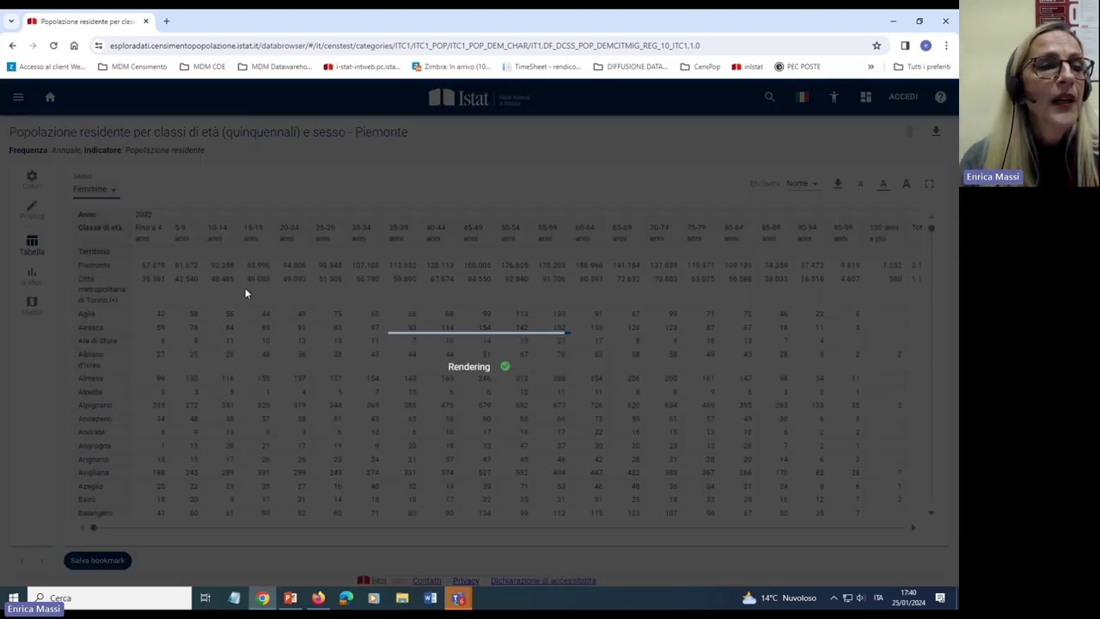
click(96, 194)
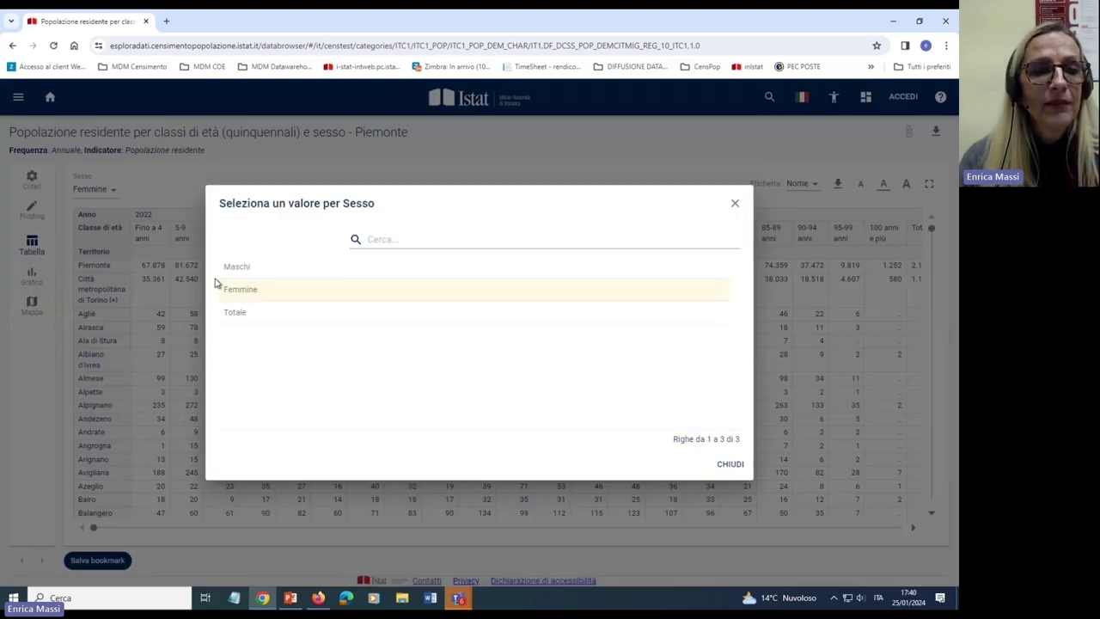
click(263, 317)
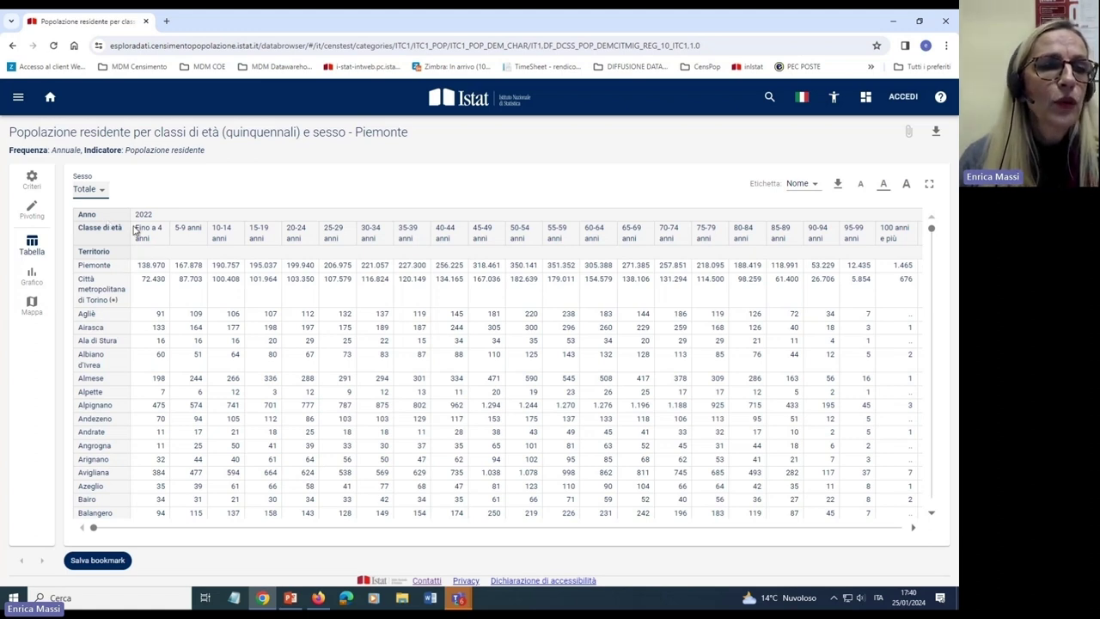
Highlight the first and last age class headers, Fino a 4 anni and 100 anni e più.
drag(135, 227, 158, 241)
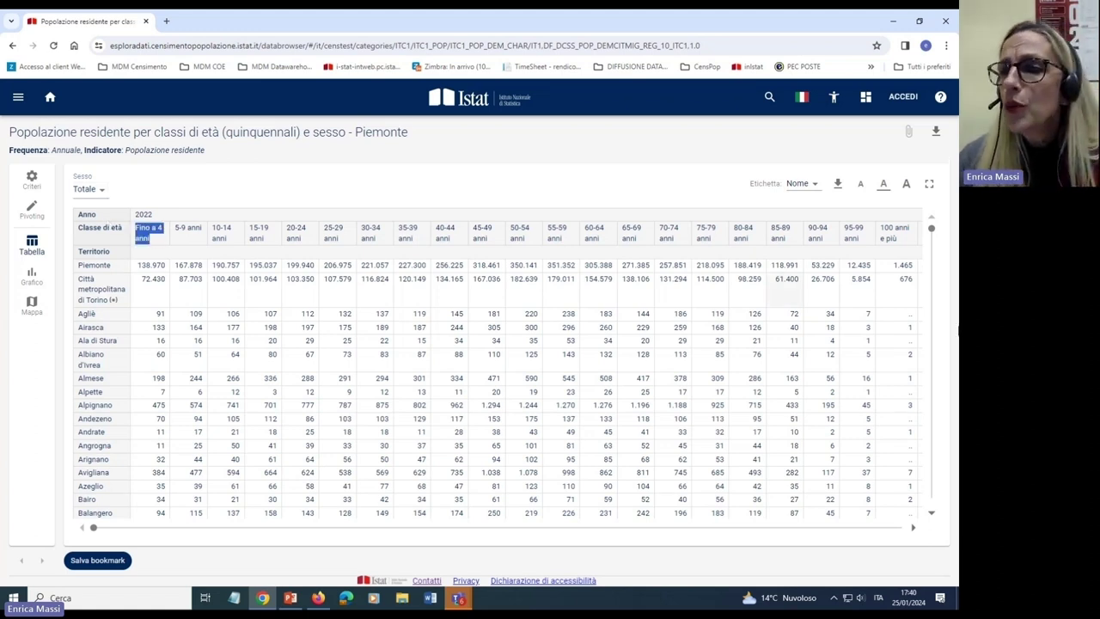
drag(881, 227, 916, 241)
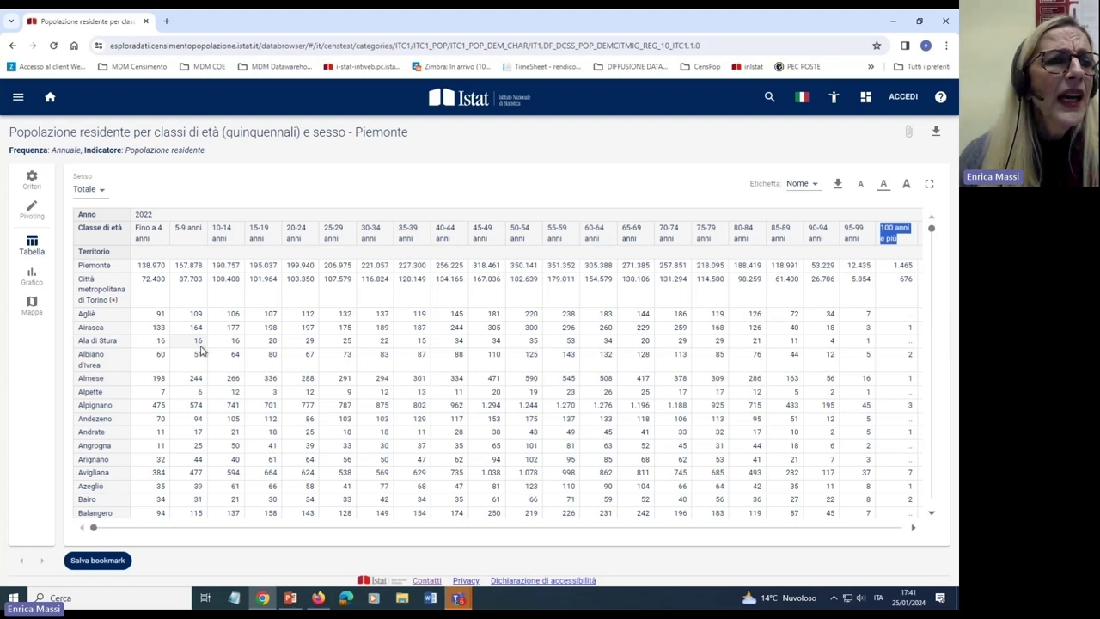
In the table's criteria, reset the Territorio filter and select all provinces directly under Piemonte, including Città metropolitana di Torino.
click(32, 179)
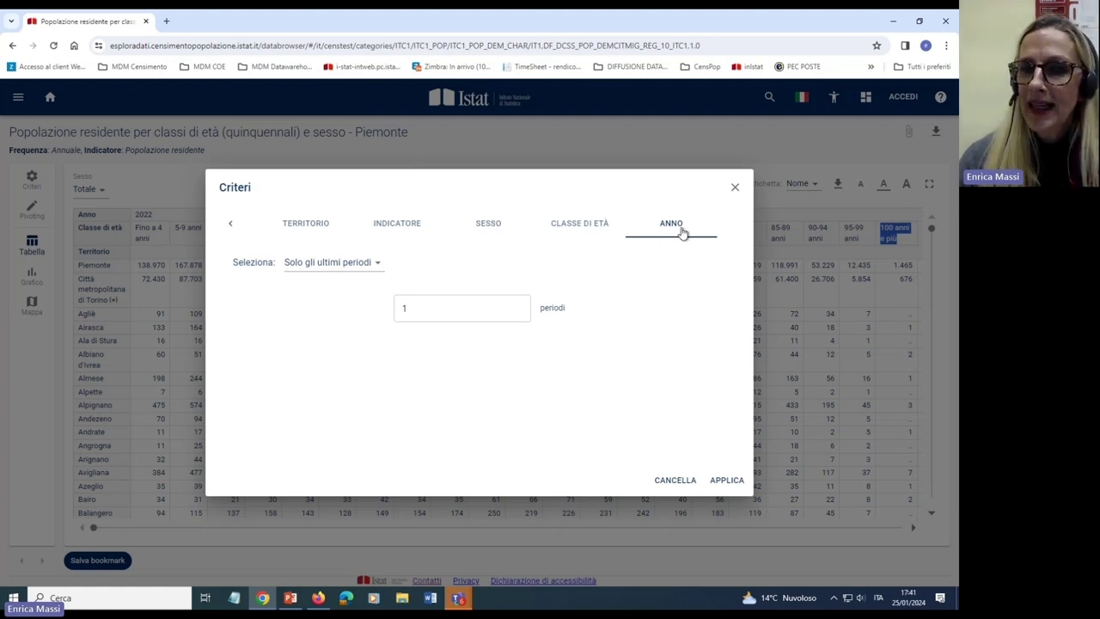
click(315, 227)
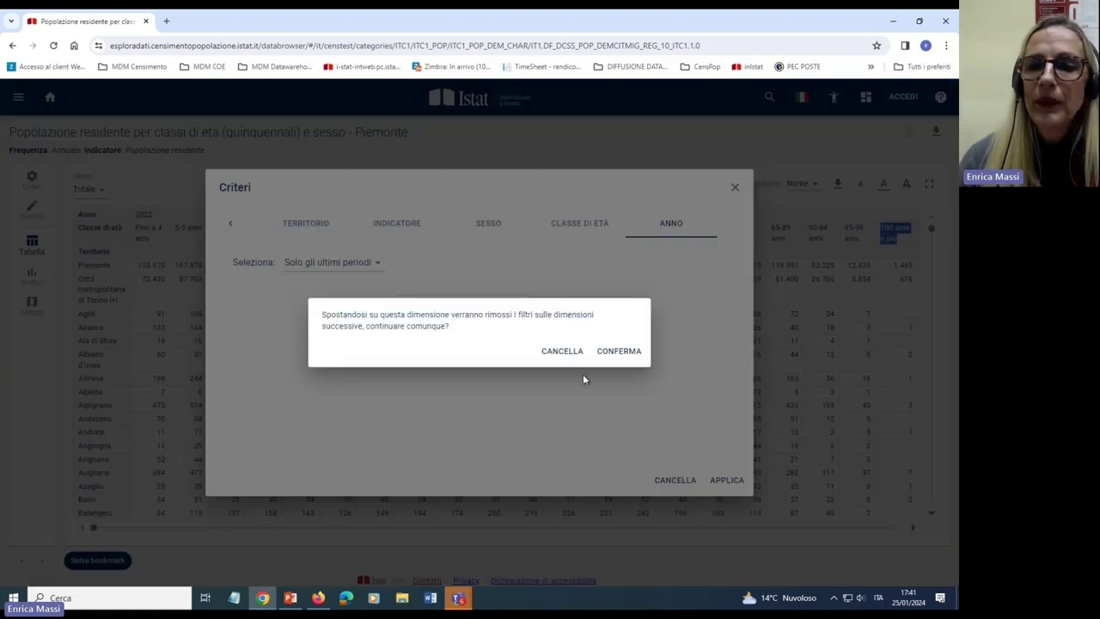
click(631, 353)
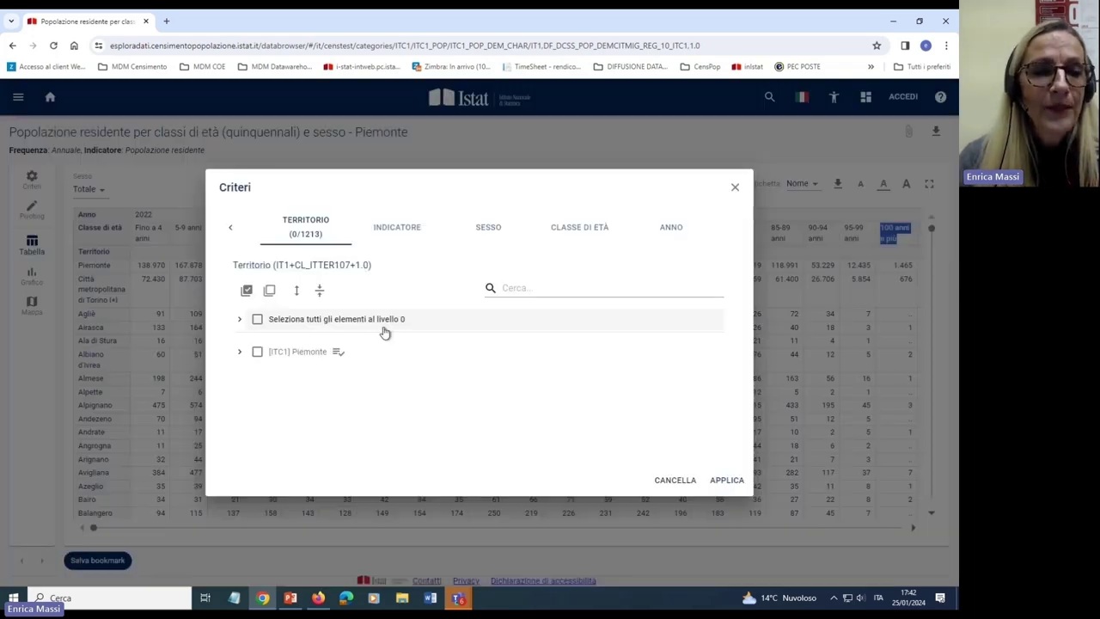
click(239, 352)
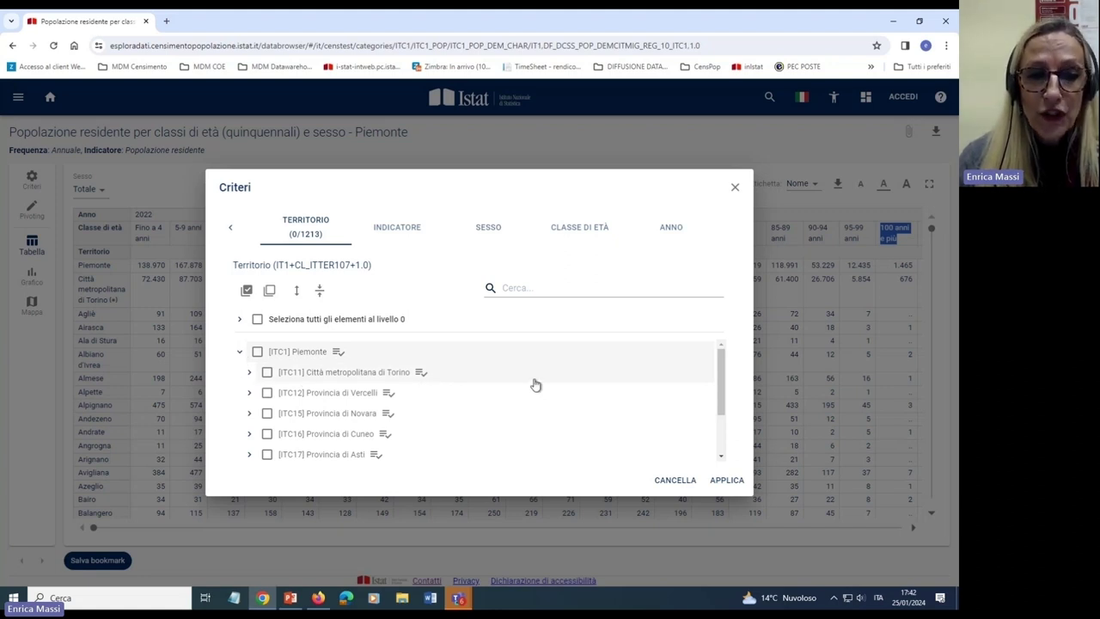
click(249, 373)
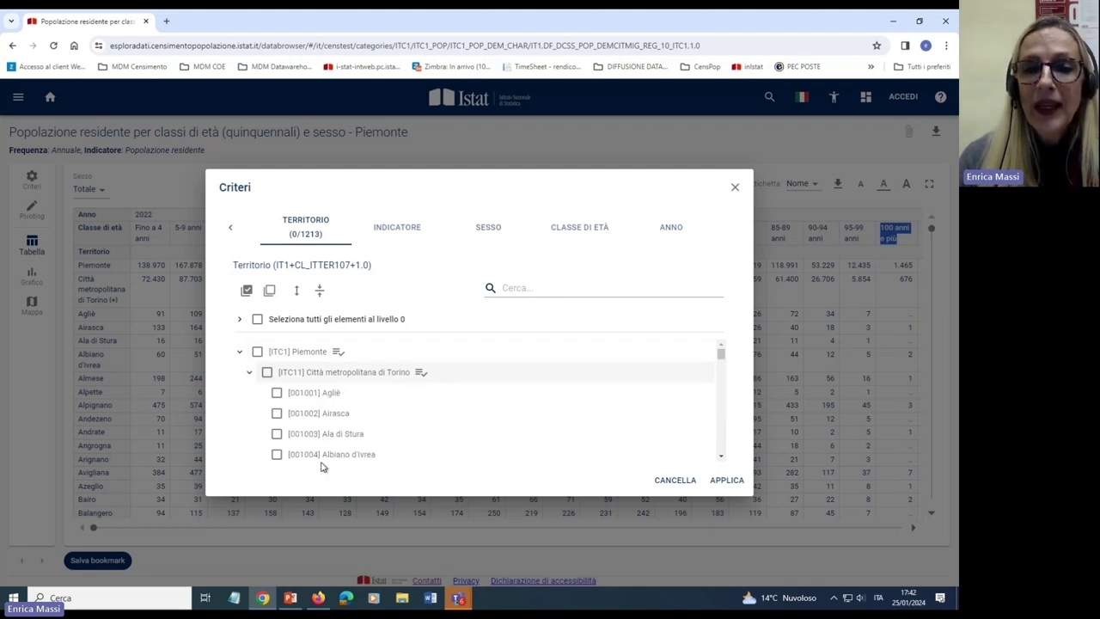
click(521, 289)
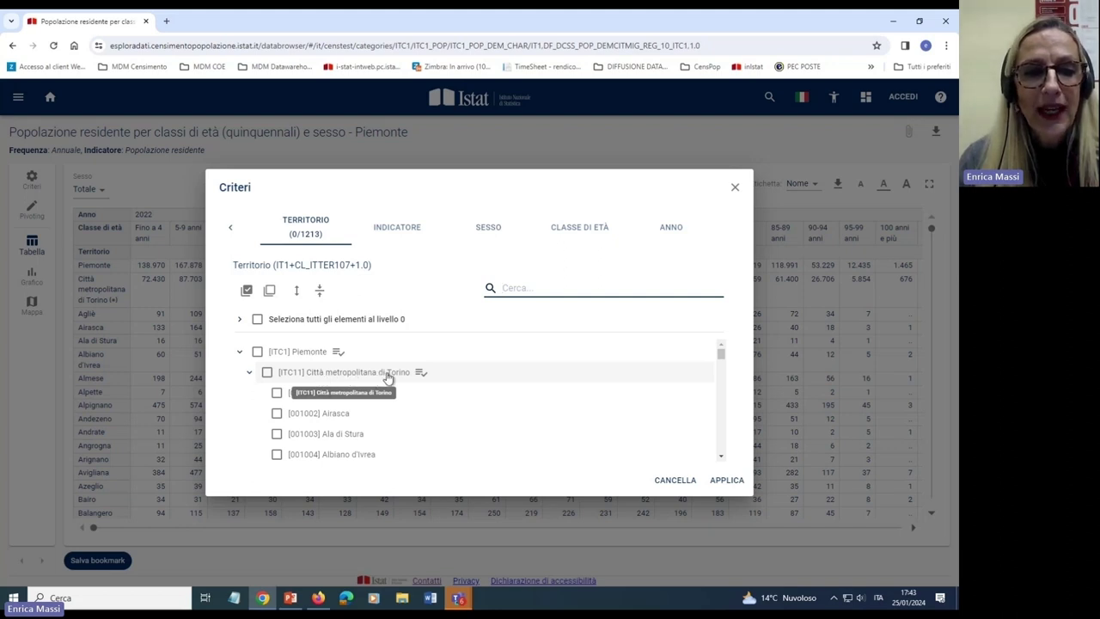
click(249, 373)
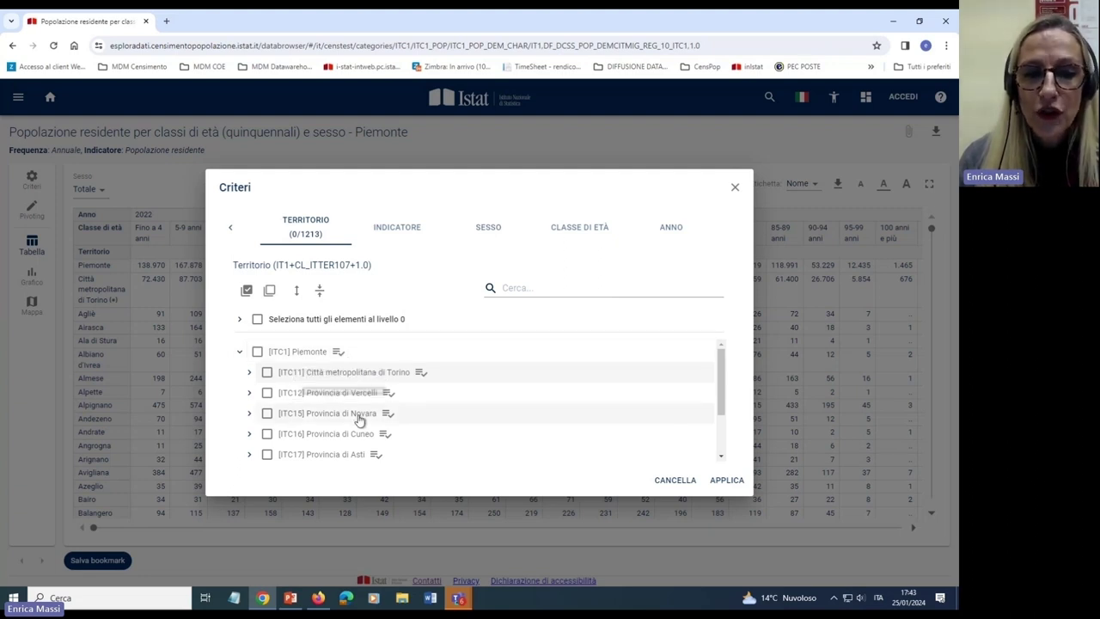
click(339, 352)
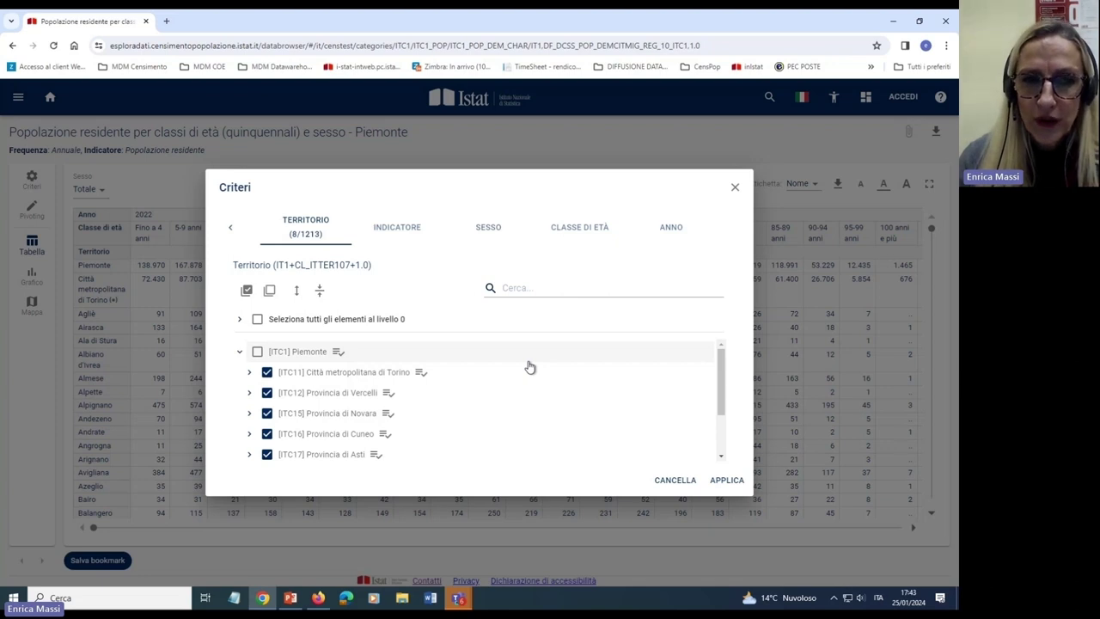
Limit the age classes to fino a 4 anni and 100 anni e più, and apply the criteria with the year range 2018 to 2022.
click(581, 228)
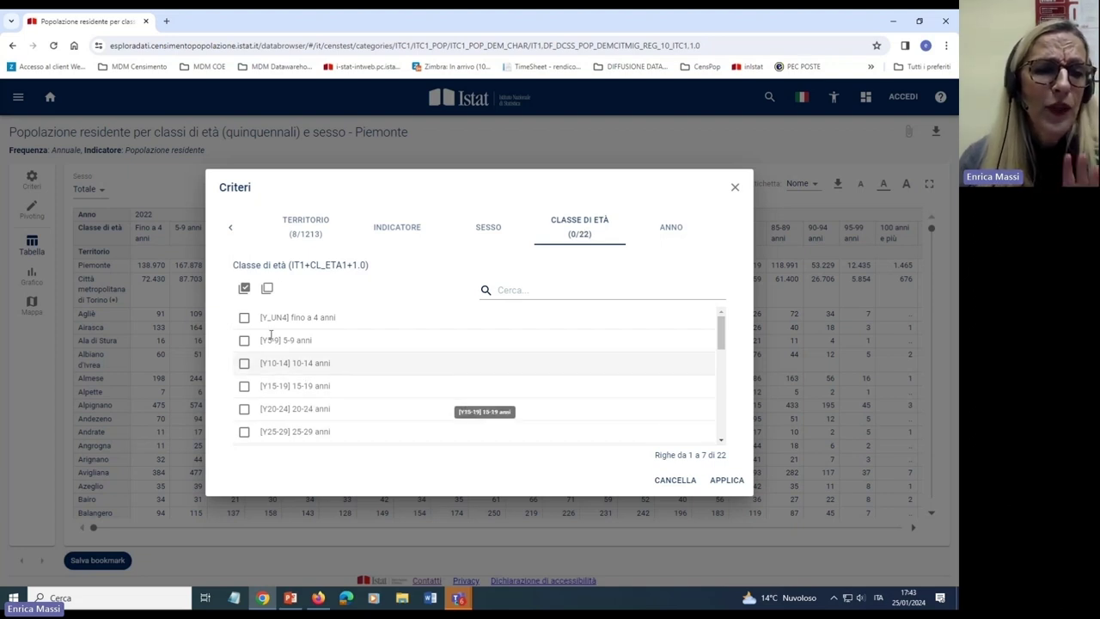
click(244, 318)
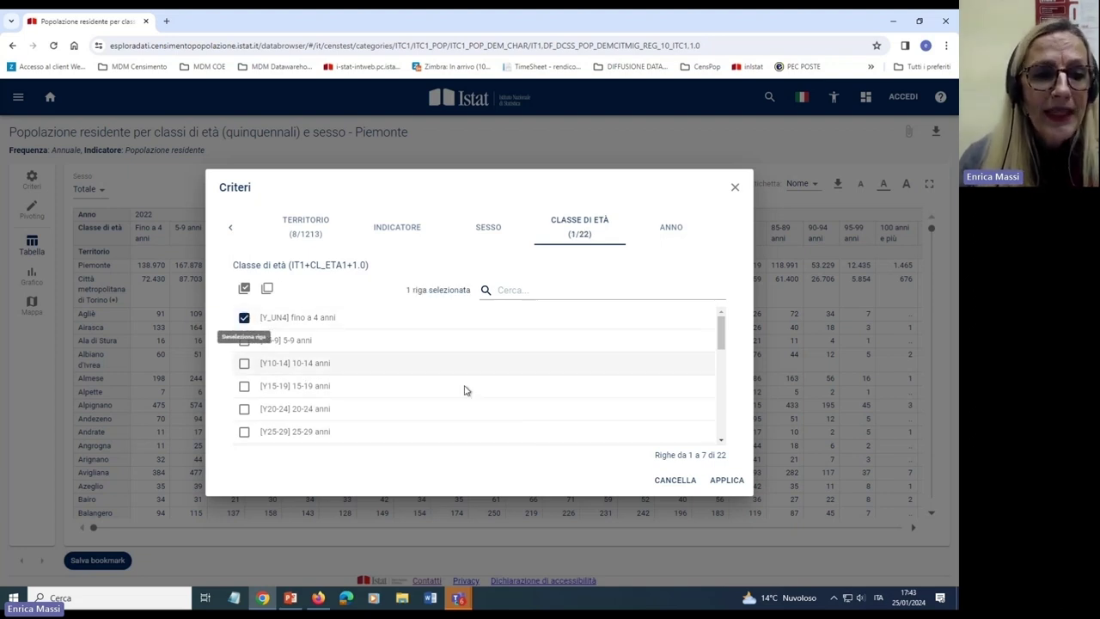
scroll(467, 387, down, 5)
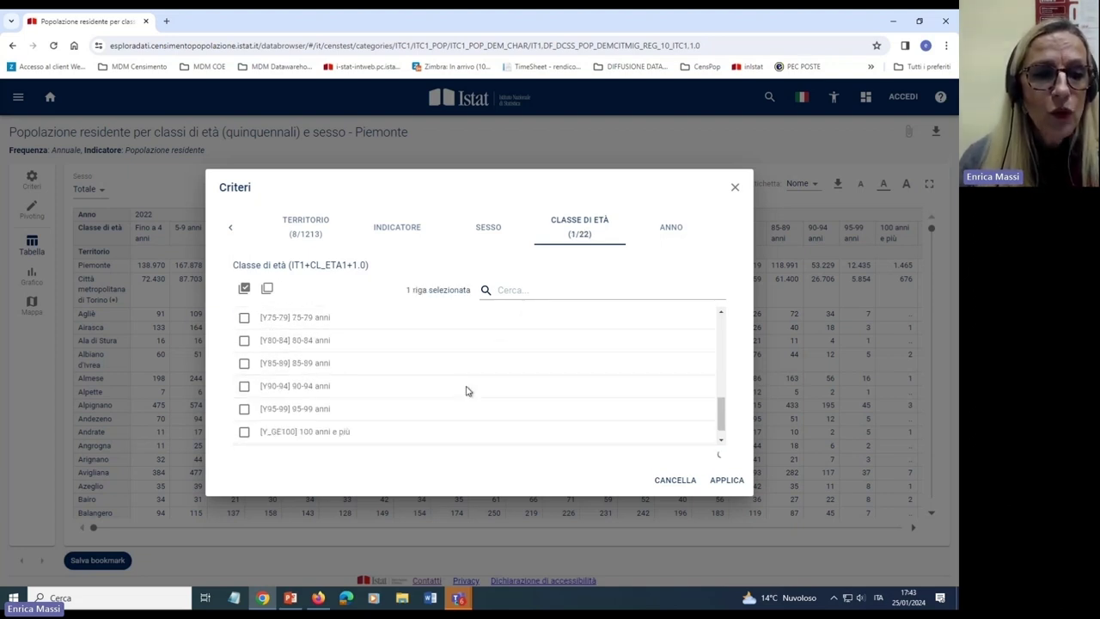
click(244, 432)
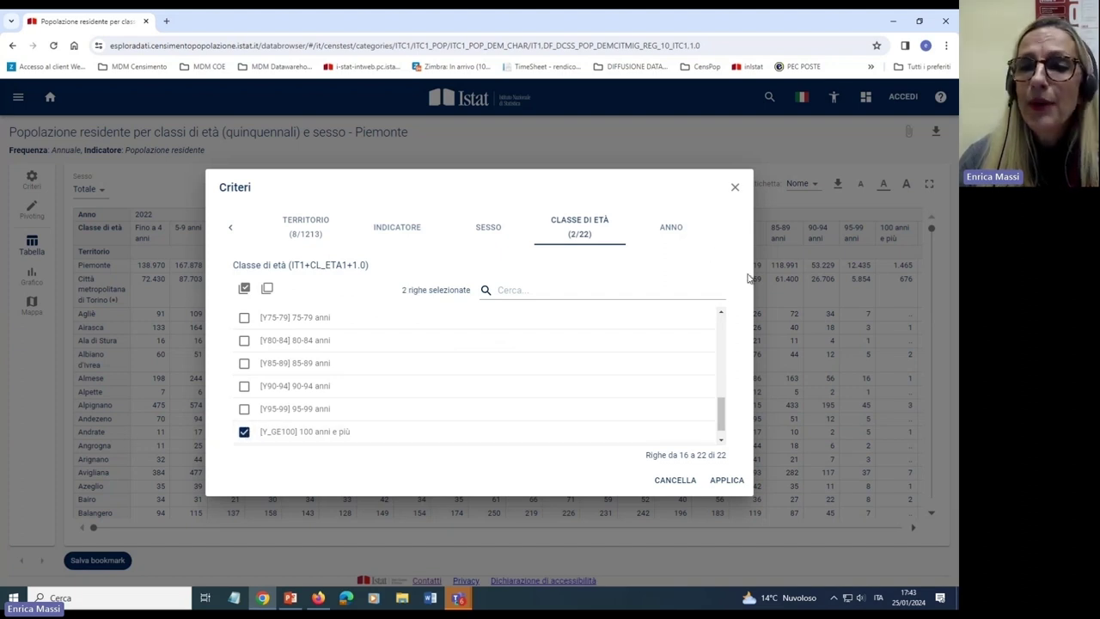
click(672, 228)
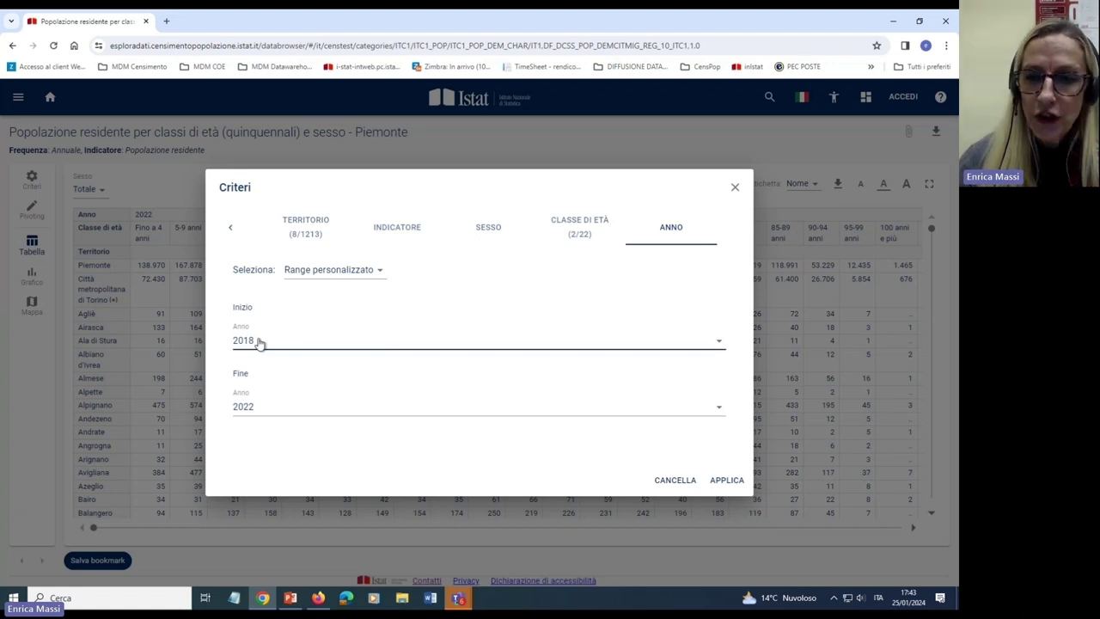
click(732, 484)
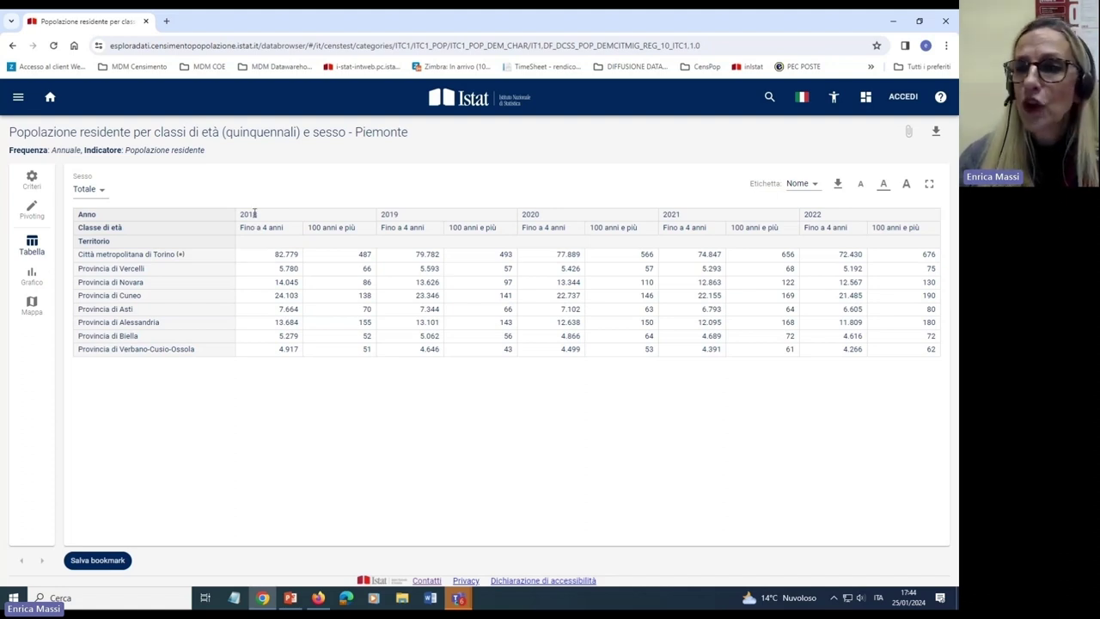
Compare the 2018 and 2022 values of Città metropolitana di Torino for both age classes.
drag(805, 214, 827, 216)
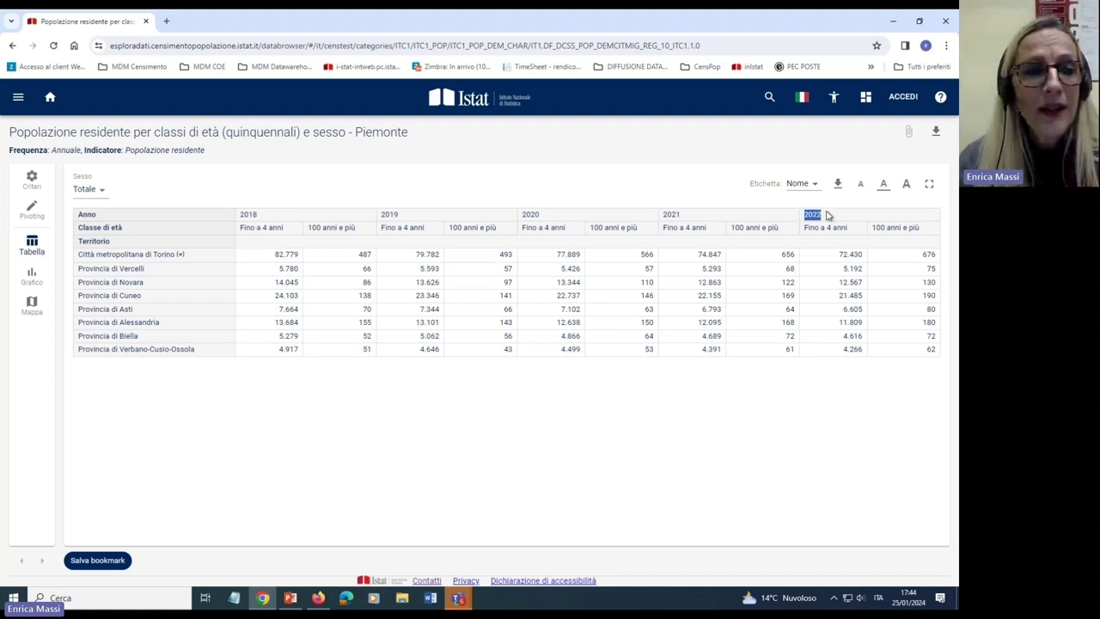
click(276, 256)
drag(276, 255, 301, 256)
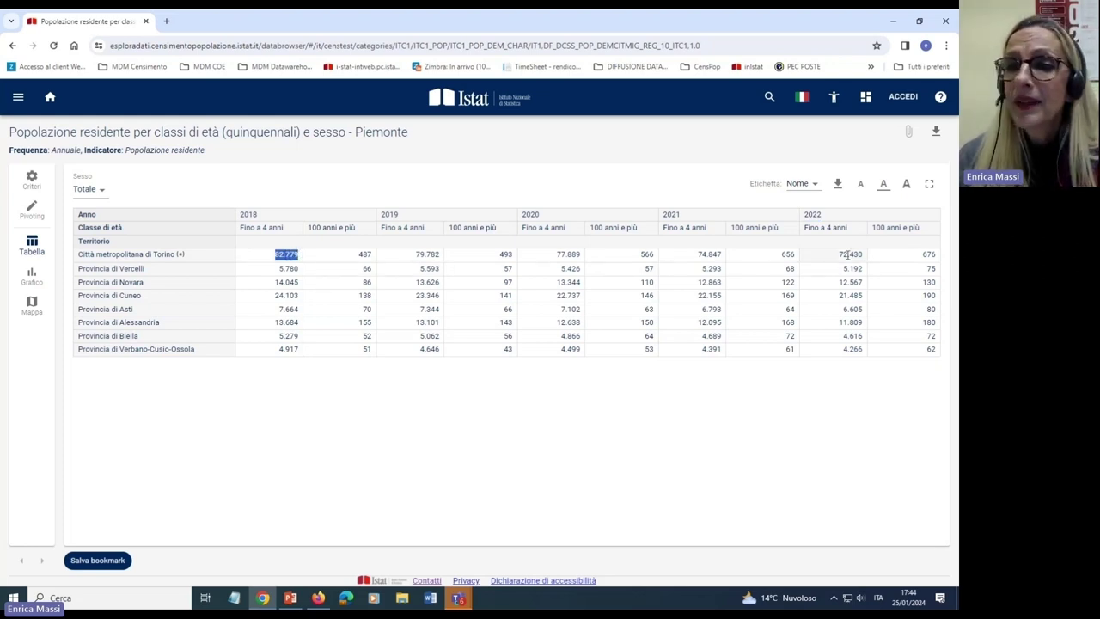
drag(839, 254, 866, 257)
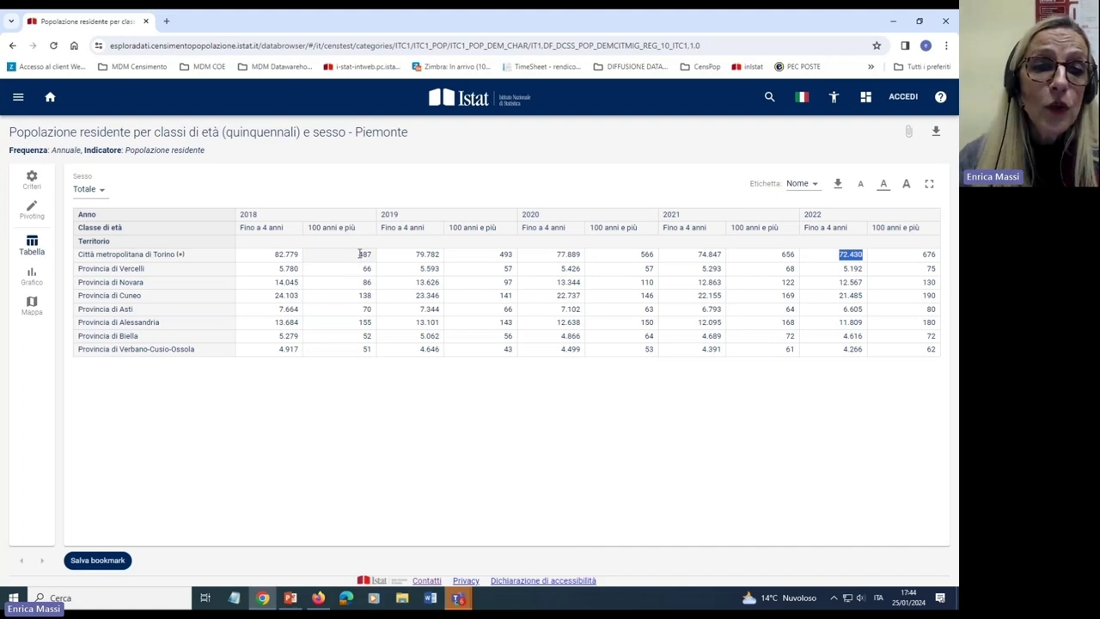
drag(360, 254, 373, 255)
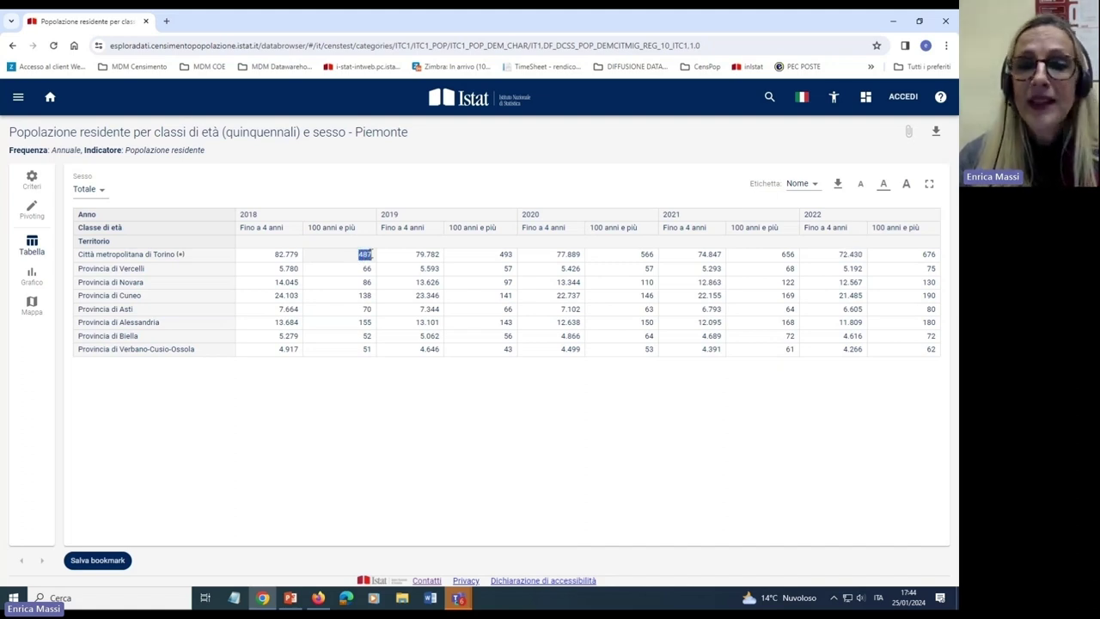
click(924, 255)
drag(924, 255, 940, 256)
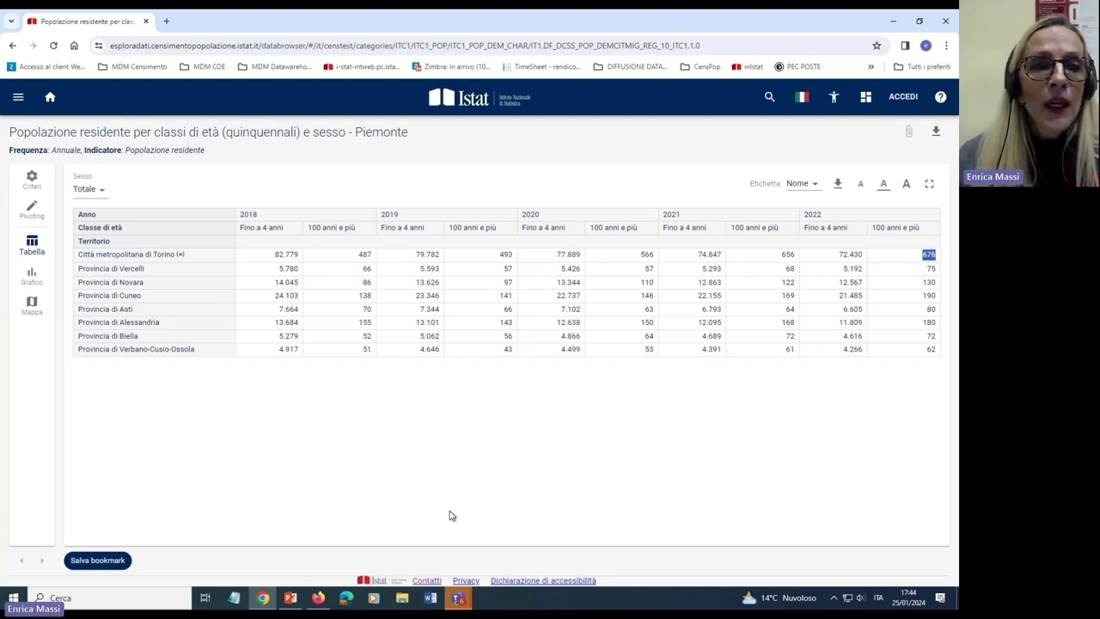
click(441, 454)
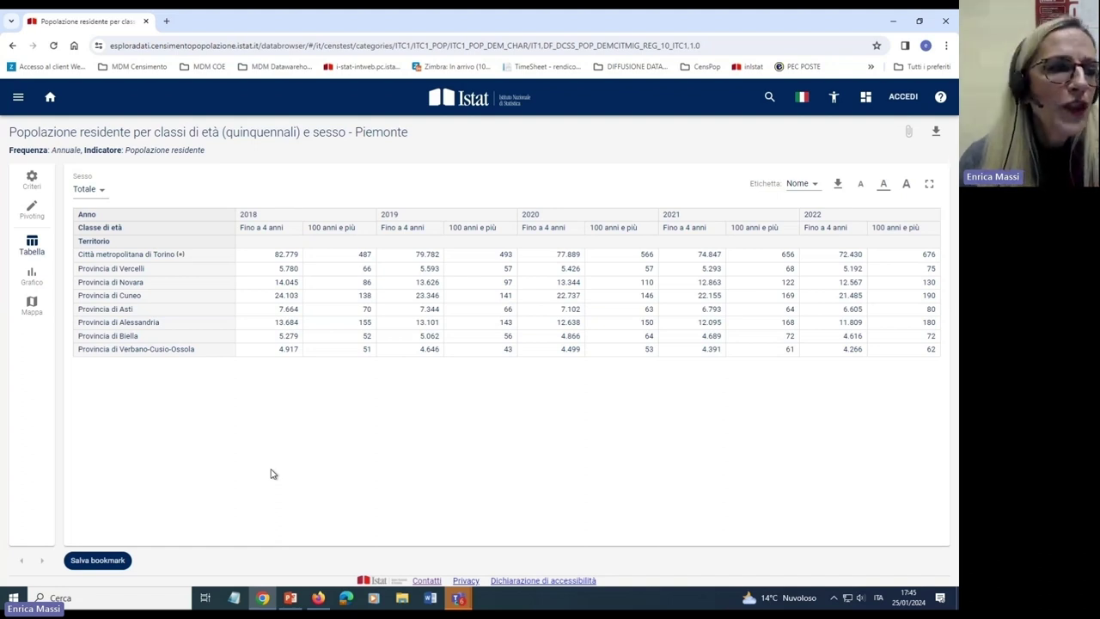
Pivot the table with Anno in the rows and Territorio among the filters, apply the layout, and set Sesso to Totale.
click(31, 212)
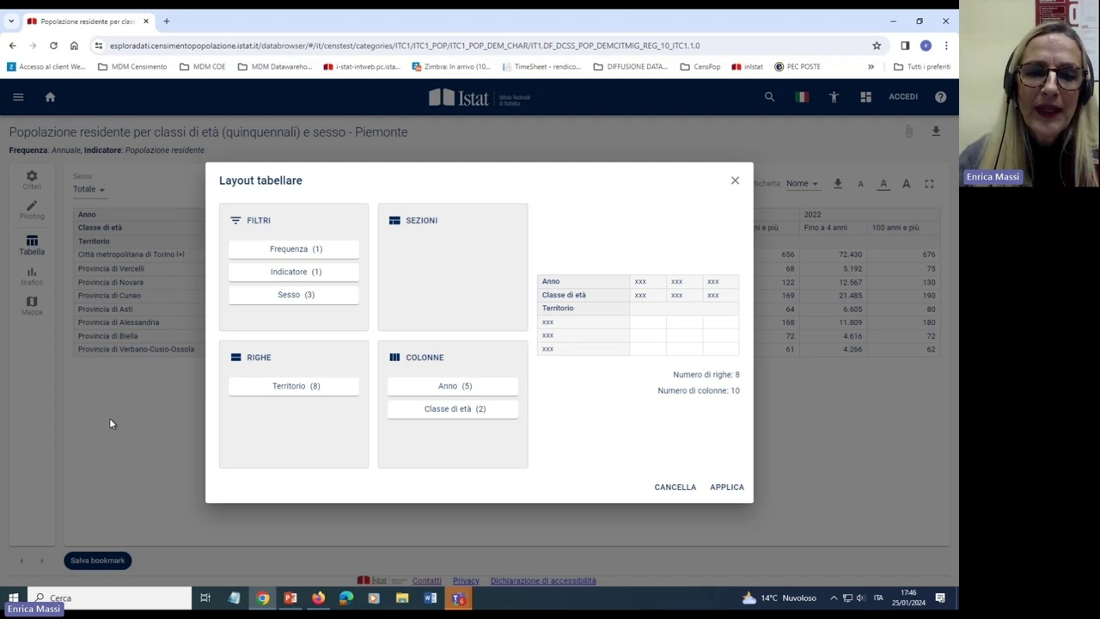
drag(430, 386, 267, 418)
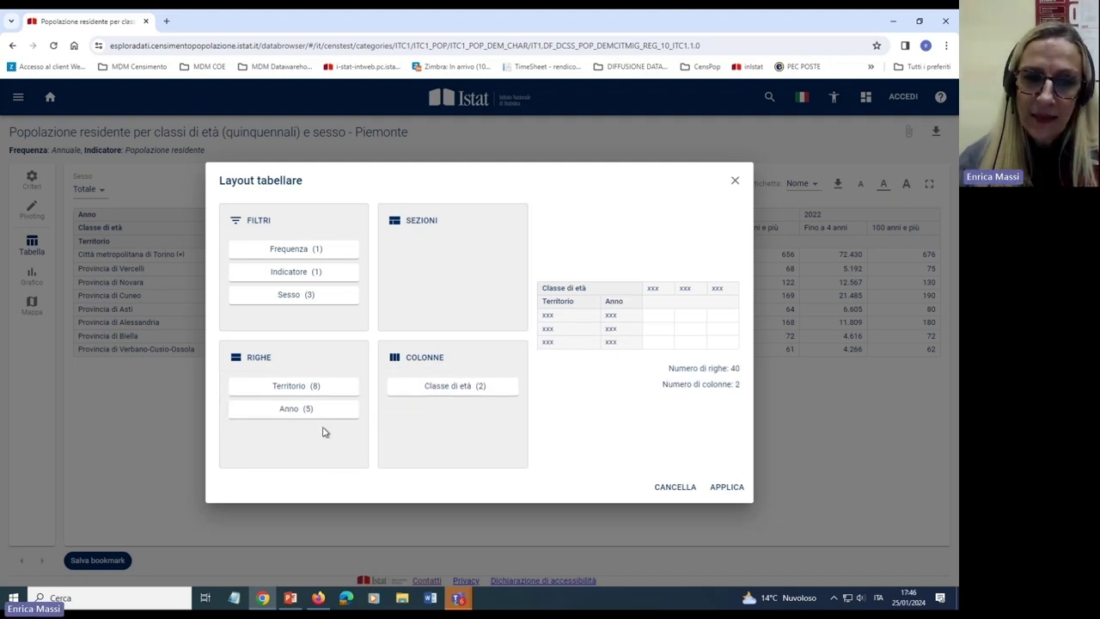
drag(293, 387, 291, 283)
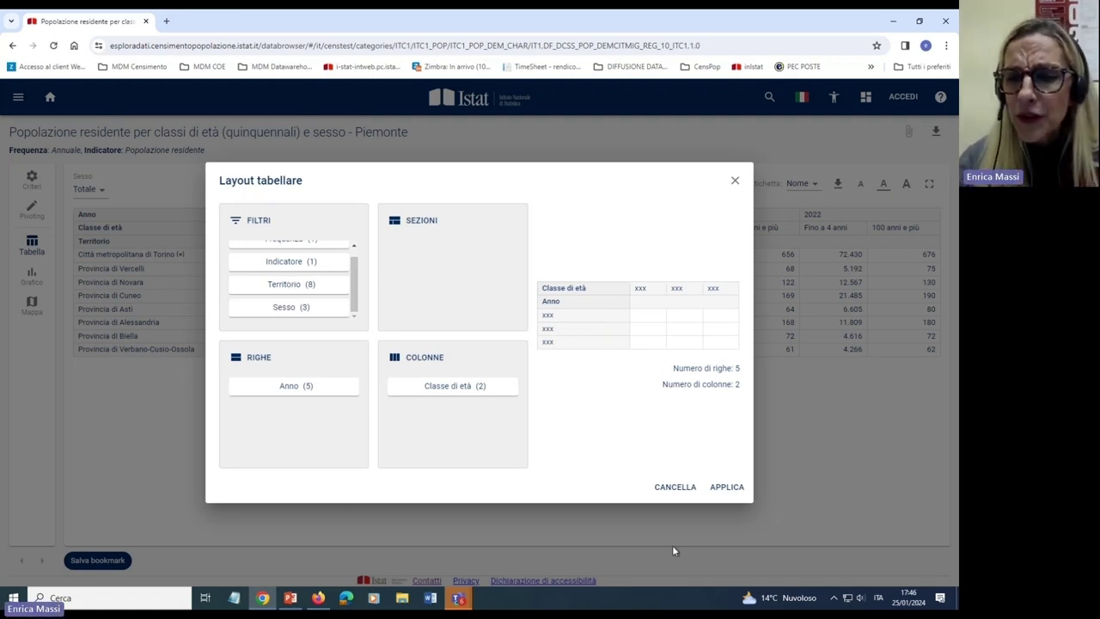
click(724, 487)
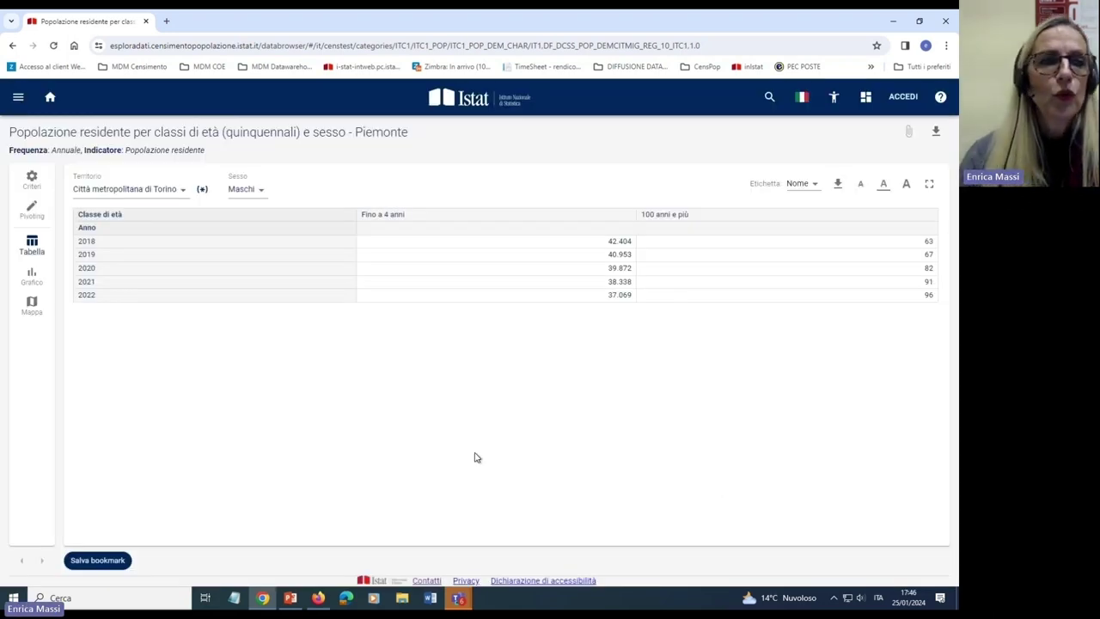
click(252, 197)
click(258, 314)
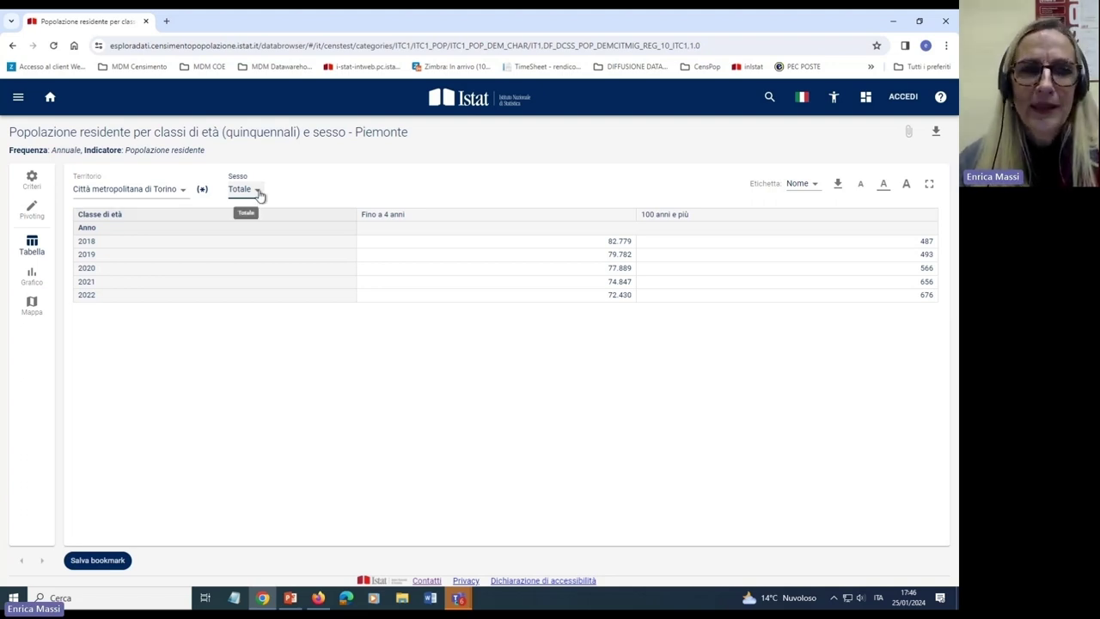
Switch the table's Territorio to Provincia di Cuneo, and return it to Città metropolitana di Torino.
click(113, 191)
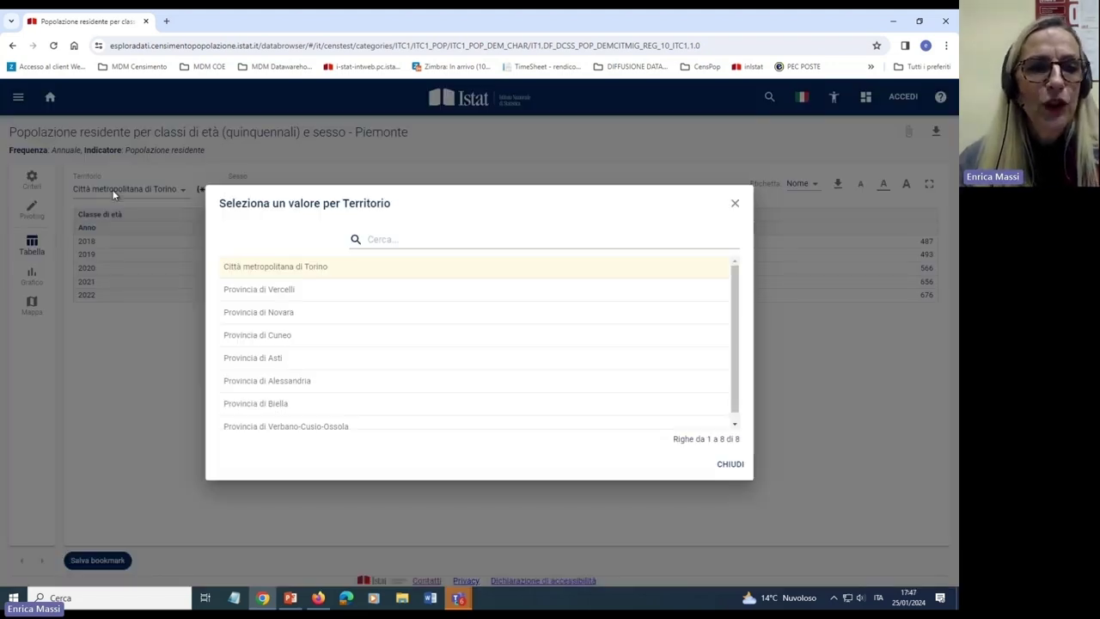
click(233, 339)
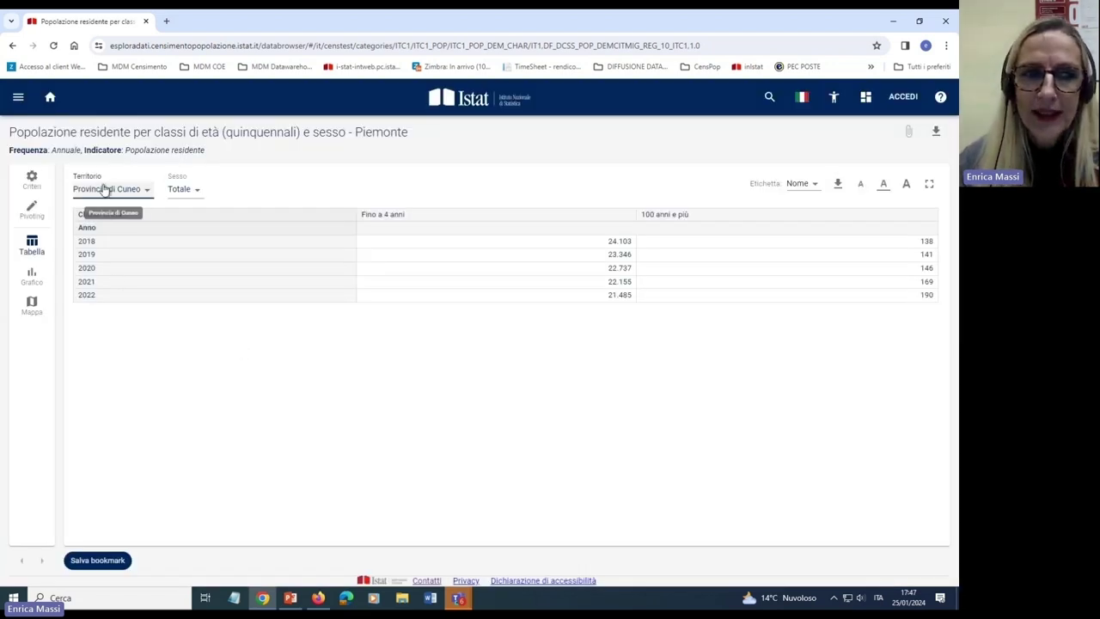
click(110, 189)
click(301, 268)
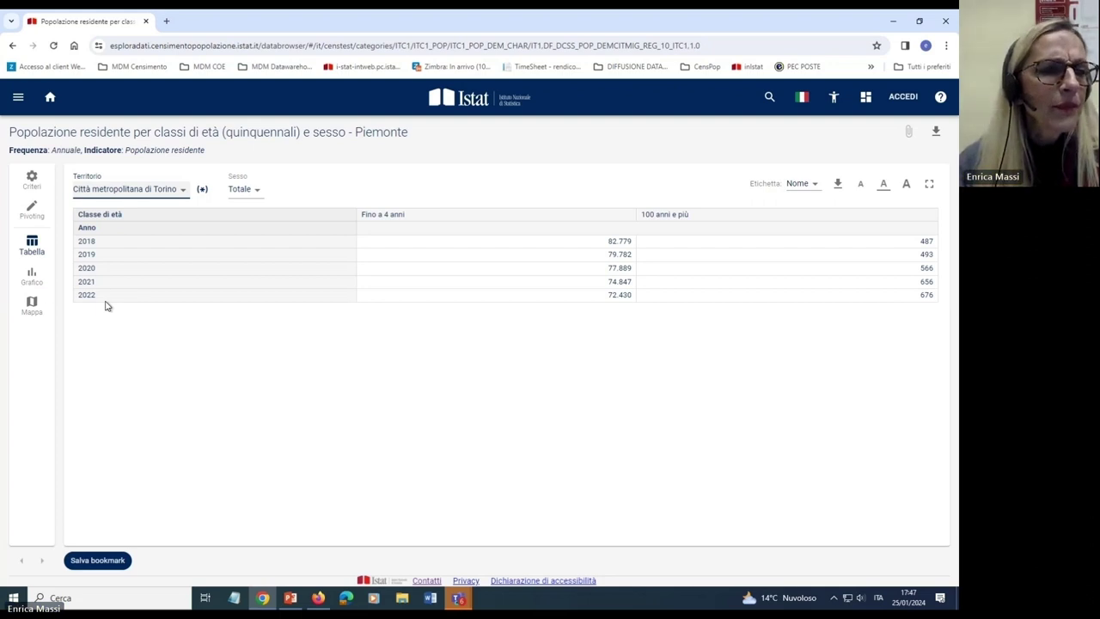
Display the data as a vertical bar chart and inspect the male and female bars of both age classes.
click(31, 282)
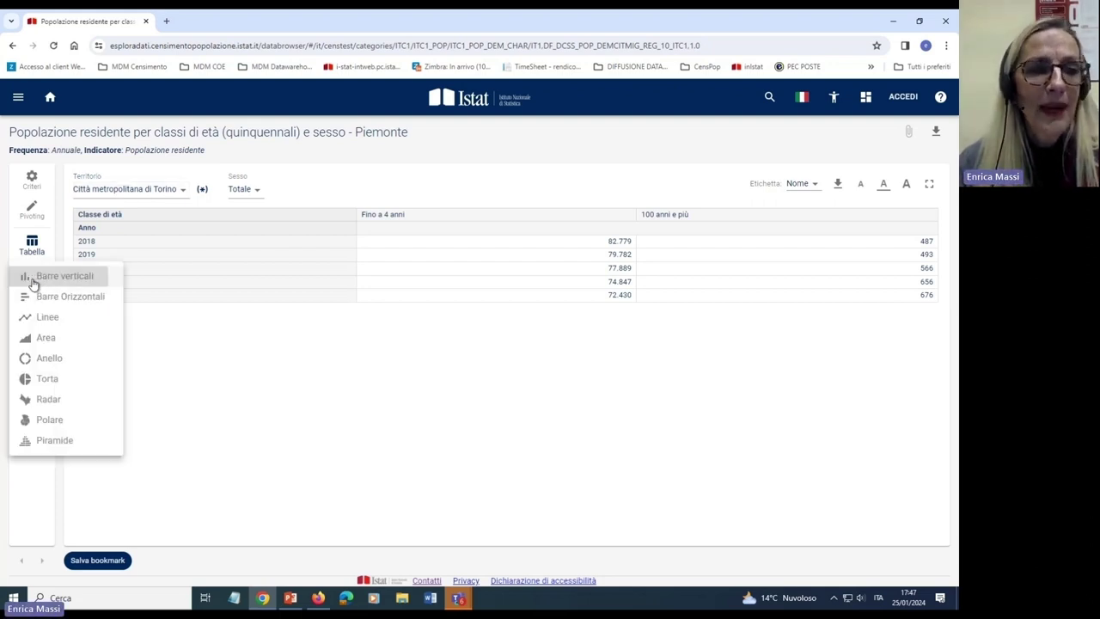
click(60, 276)
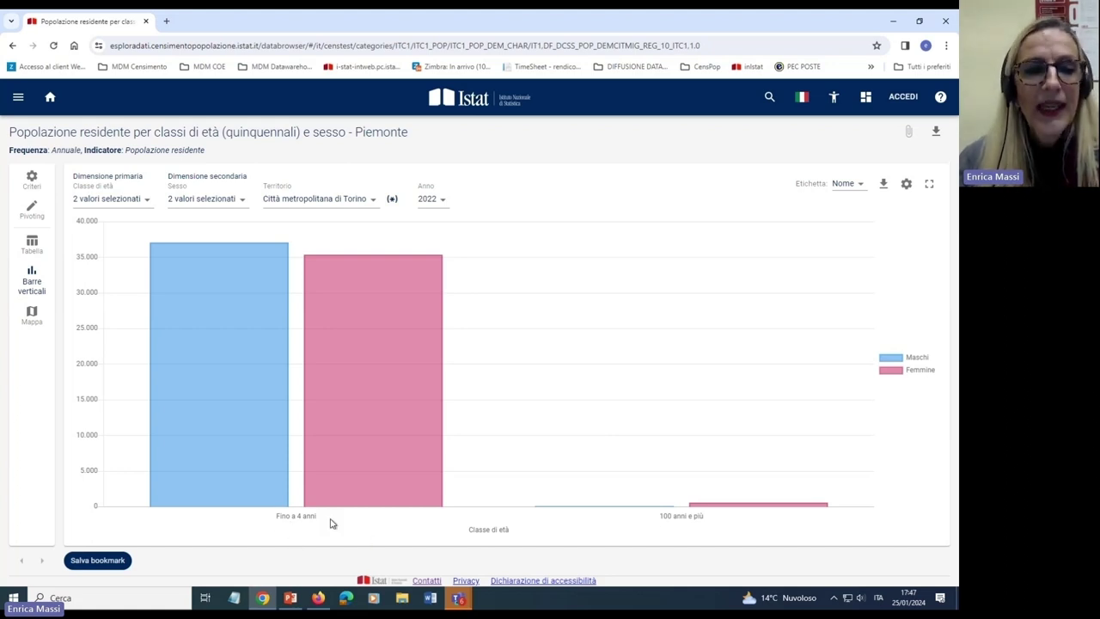
mouse_move(275, 377)
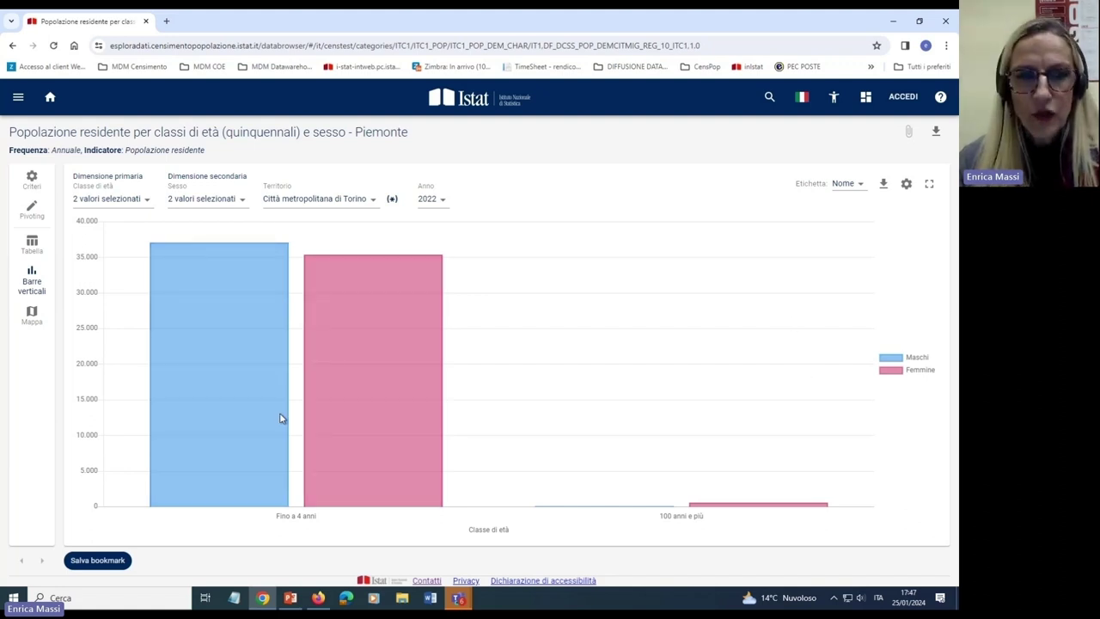
mouse_move(339, 398)
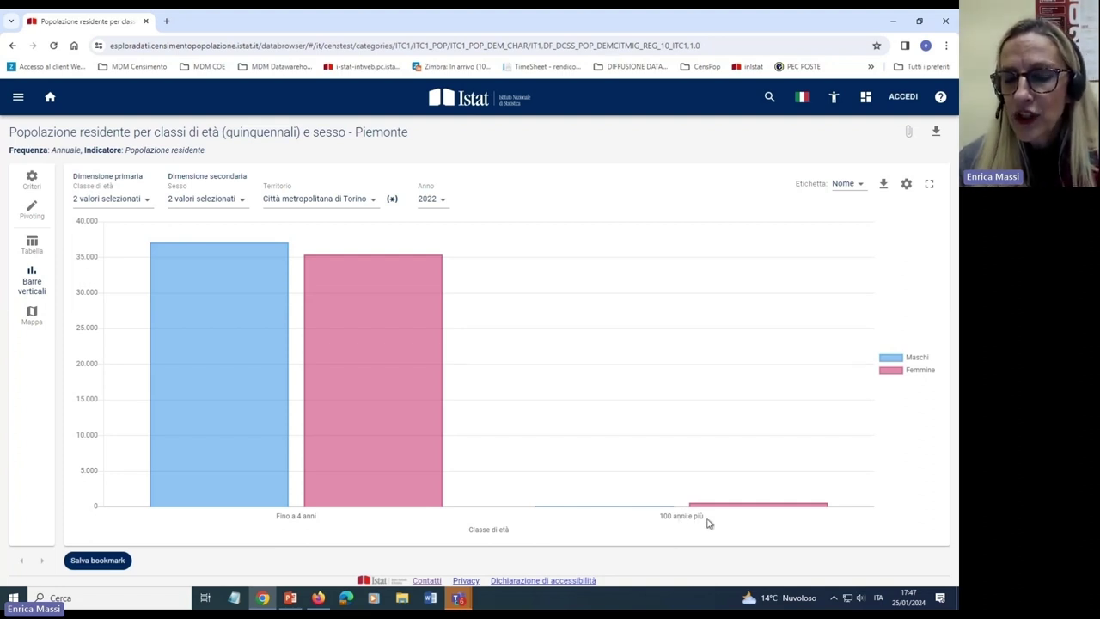
mouse_move(729, 508)
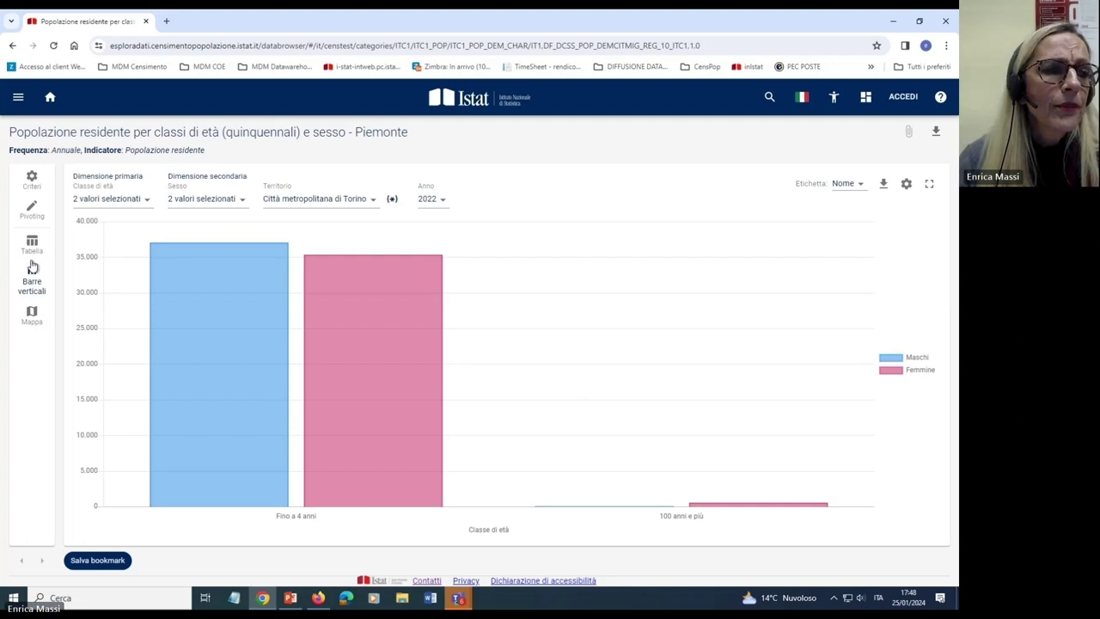
Make Anno the chart's primary dimension in place of Classe di età, keep Sesso as secondary, and apply the layout.
click(34, 213)
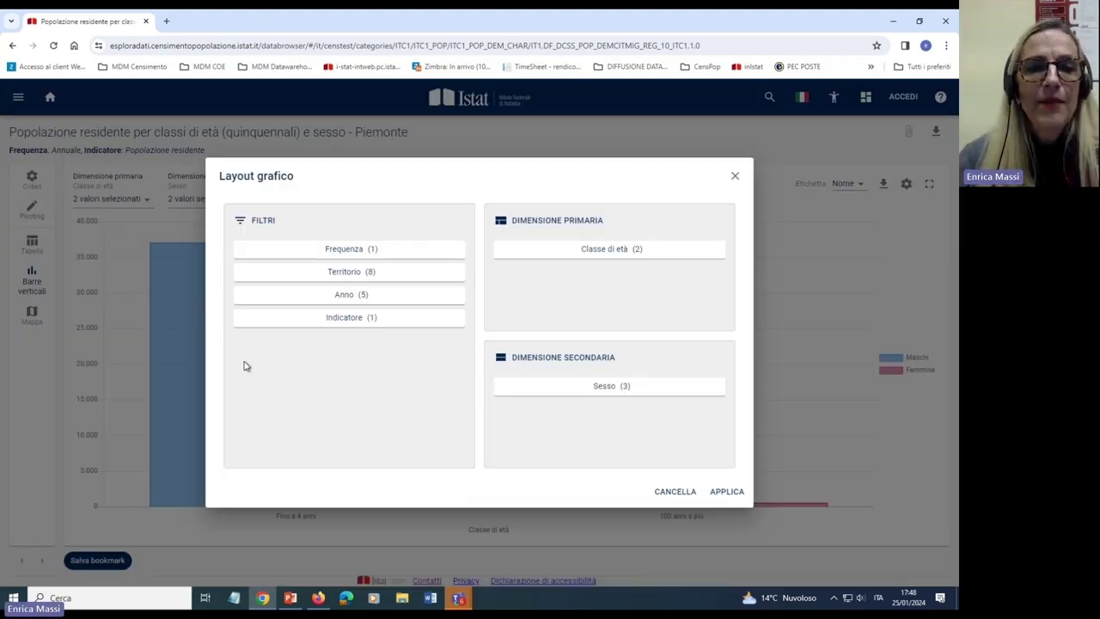
drag(360, 294, 616, 271)
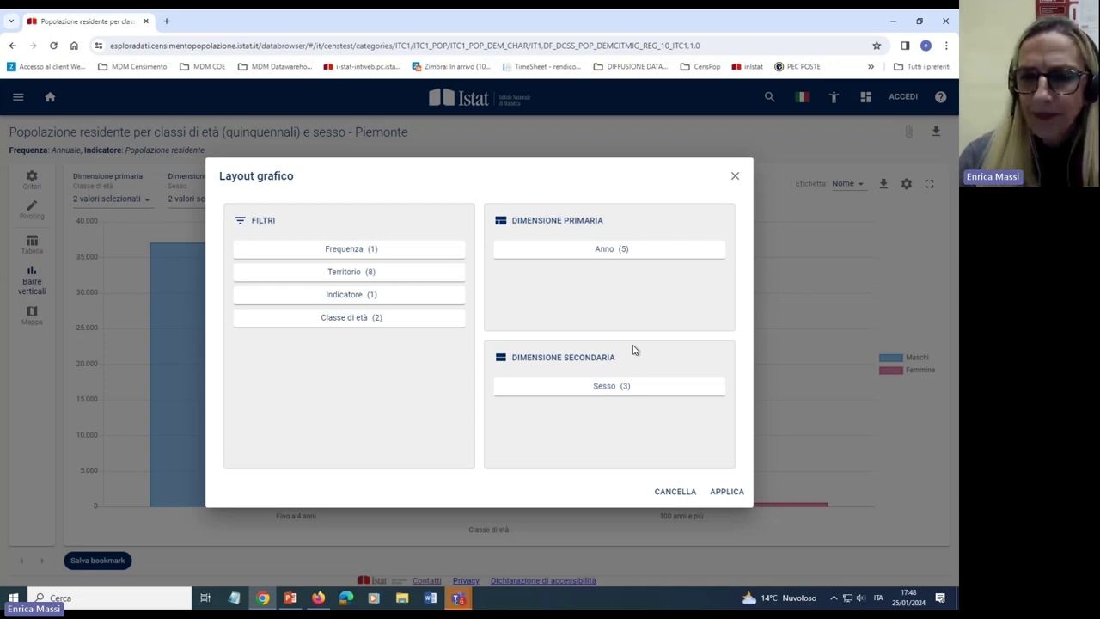
click(727, 493)
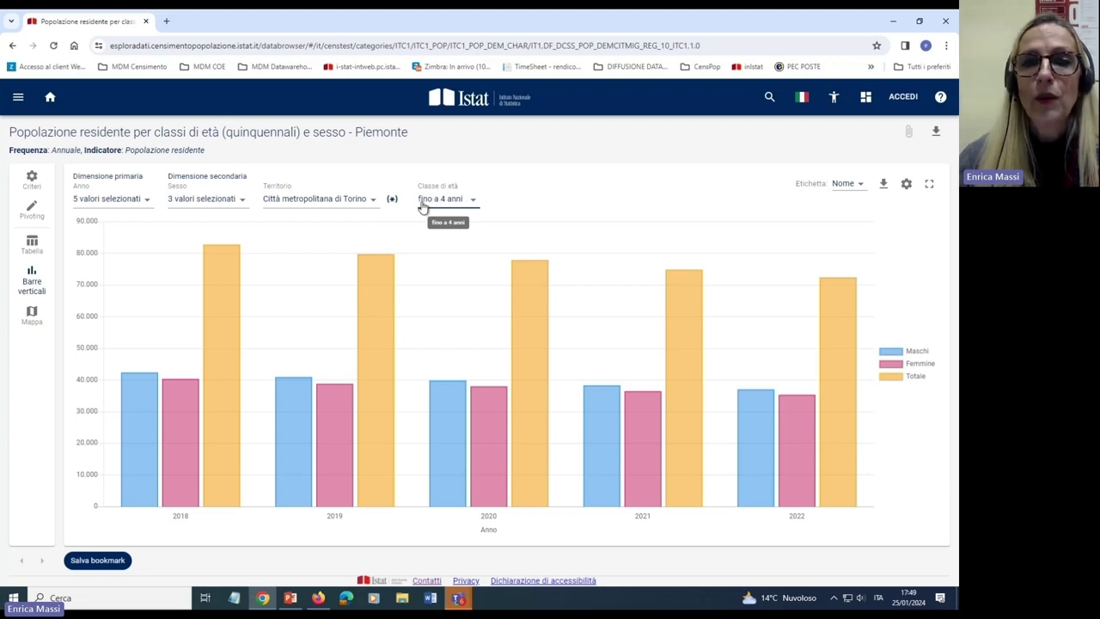
Check the age class choices and compare the fino a 4 anni bars by sex from 2018 to 2022.
click(456, 200)
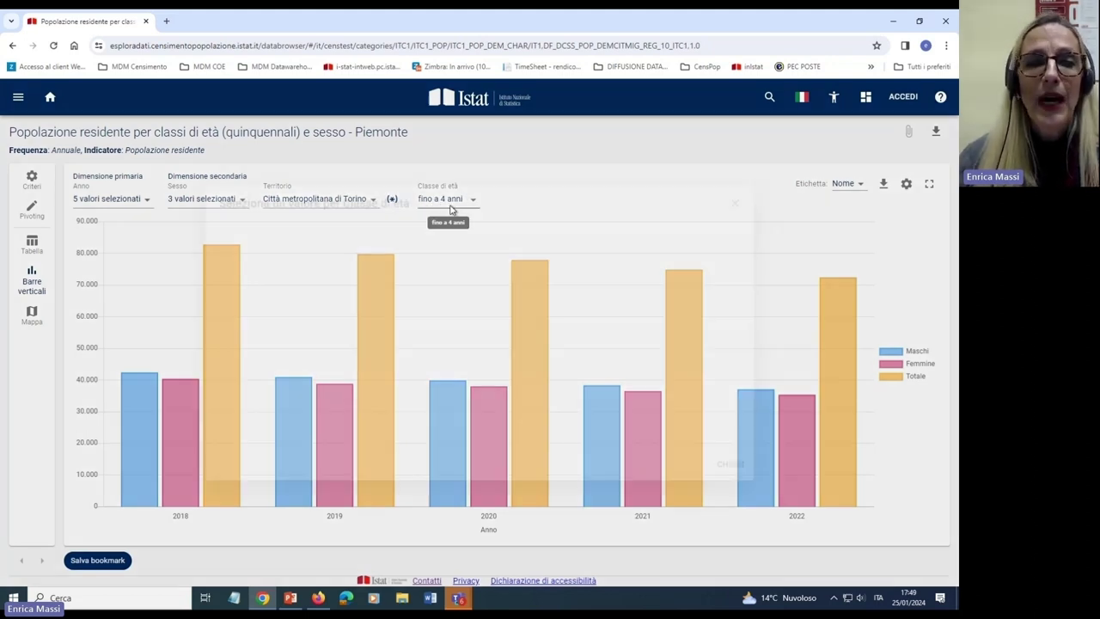
click(735, 204)
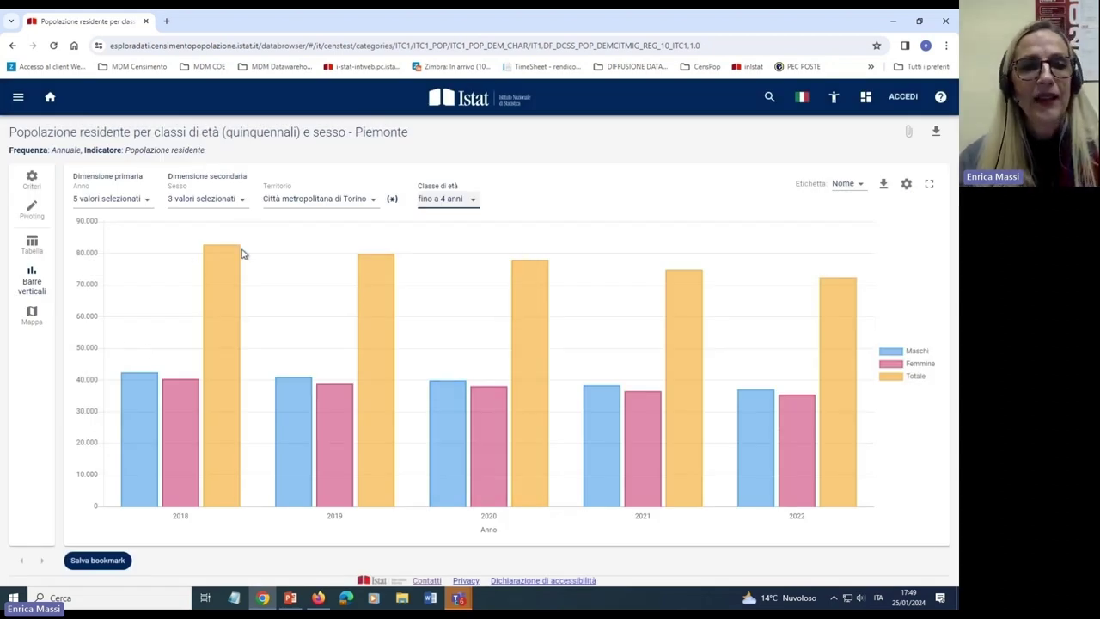
mouse_move(226, 290)
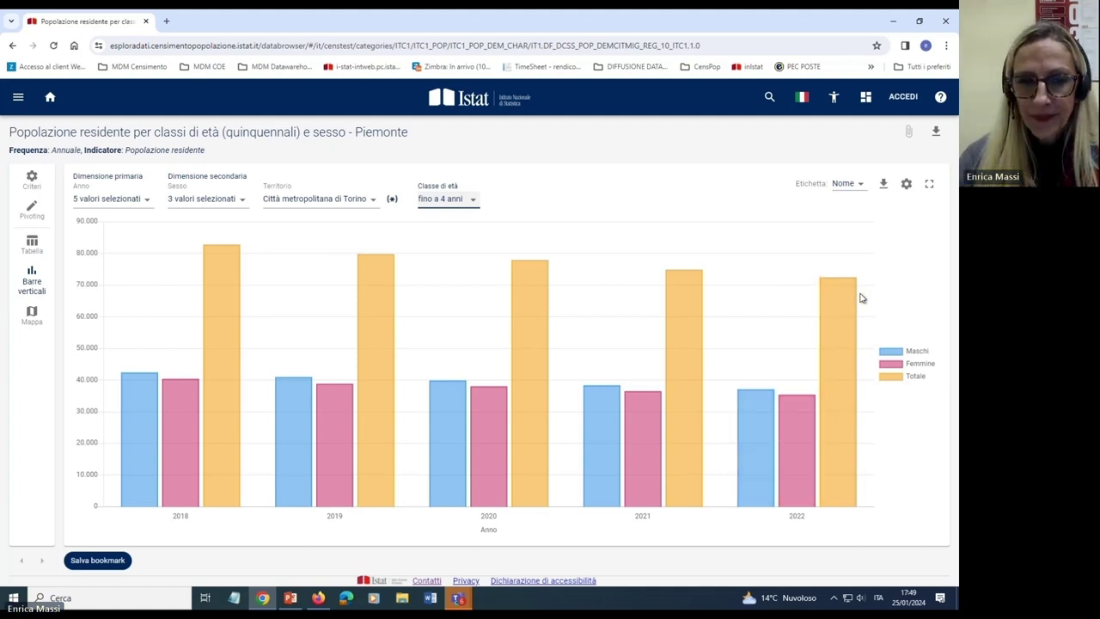
mouse_move(143, 427)
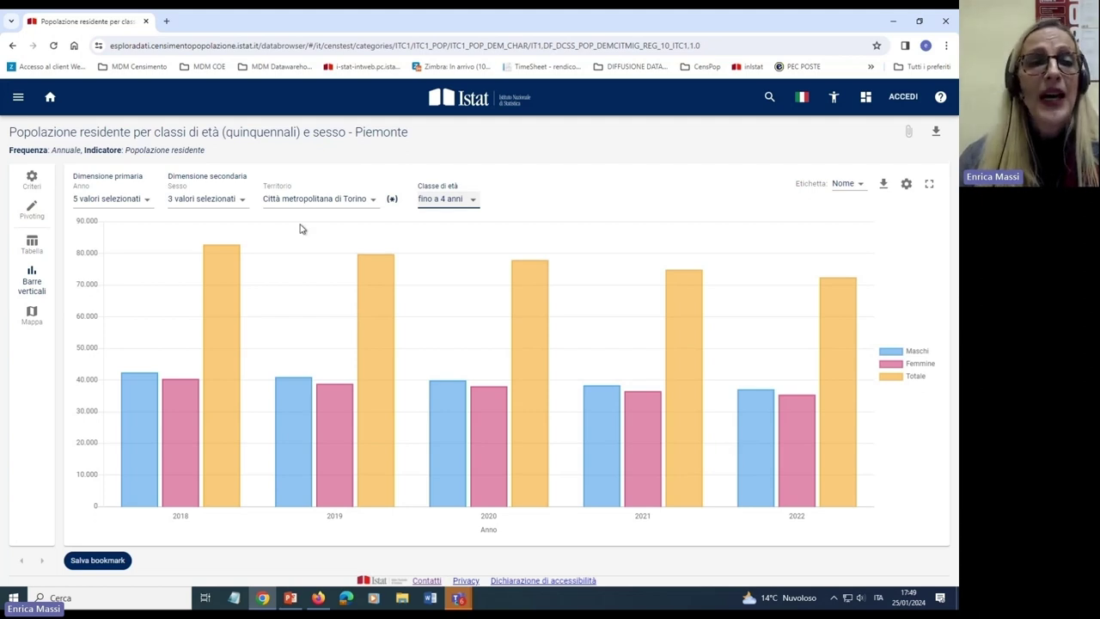
Set the chart's Classe di età to 100 anni e più and change the chart type to Linee.
click(429, 203)
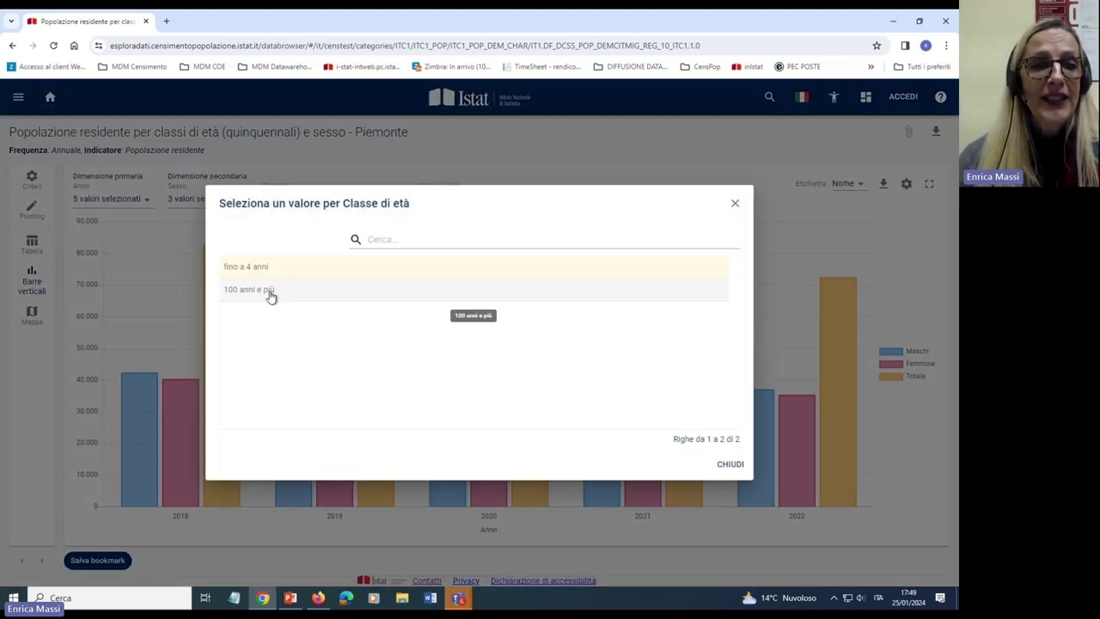
click(269, 293)
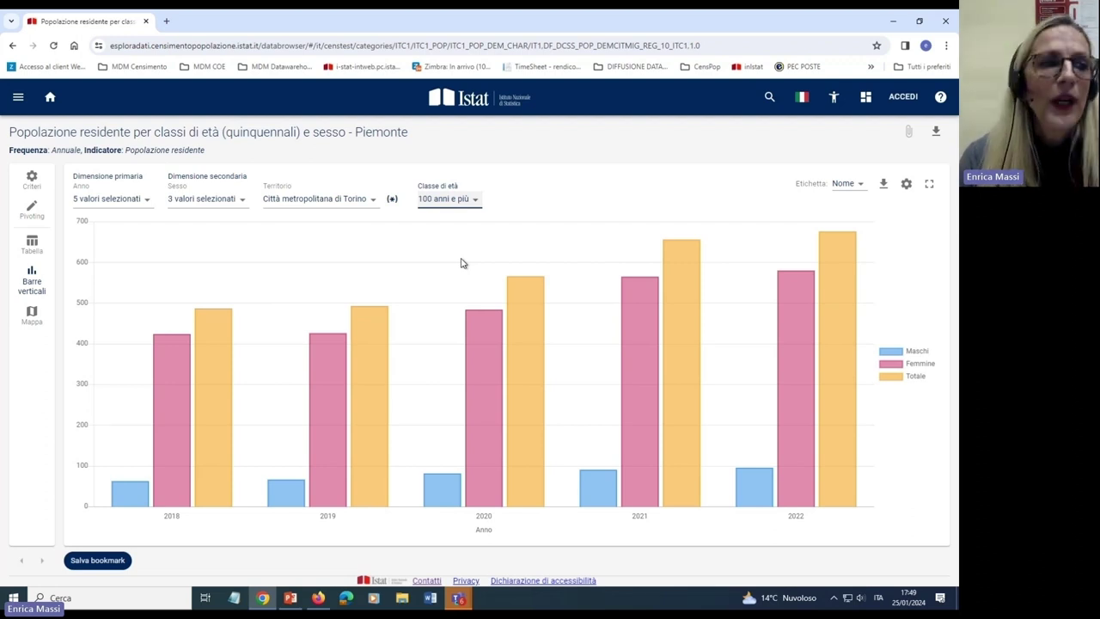
click(33, 284)
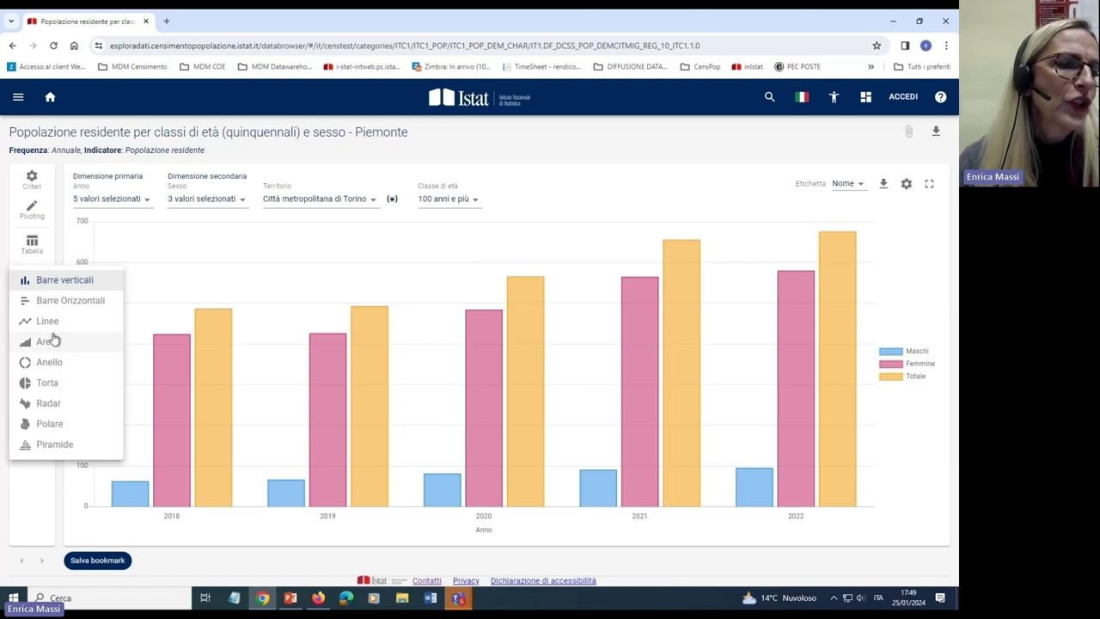
click(49, 324)
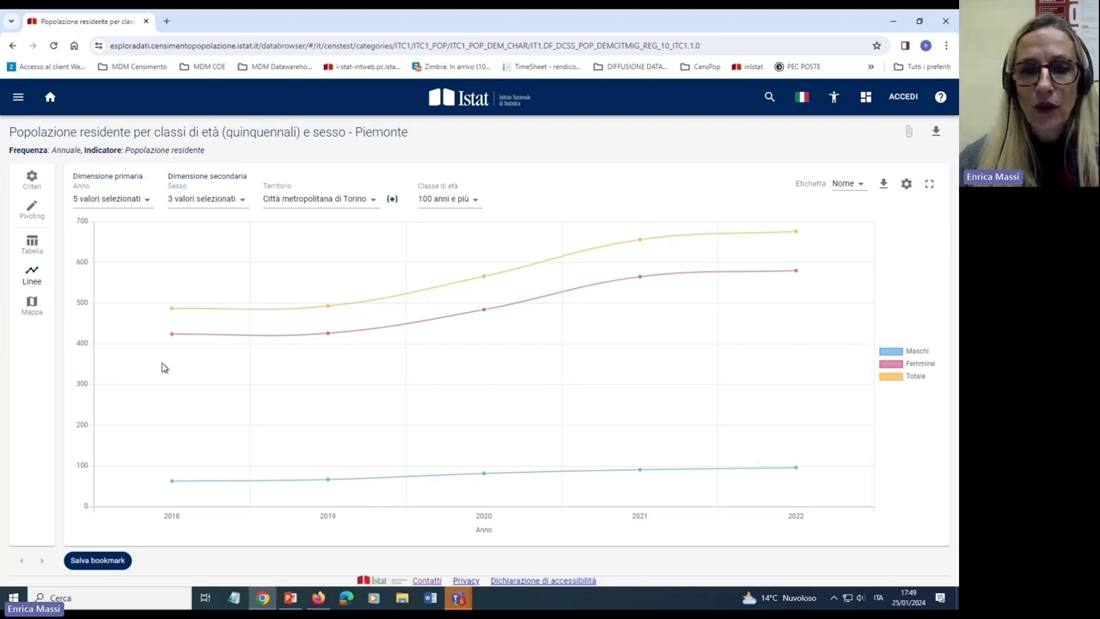
View the line chart for the fino a 4 anni age class, and switch it back to 100 anni e più.
click(471, 201)
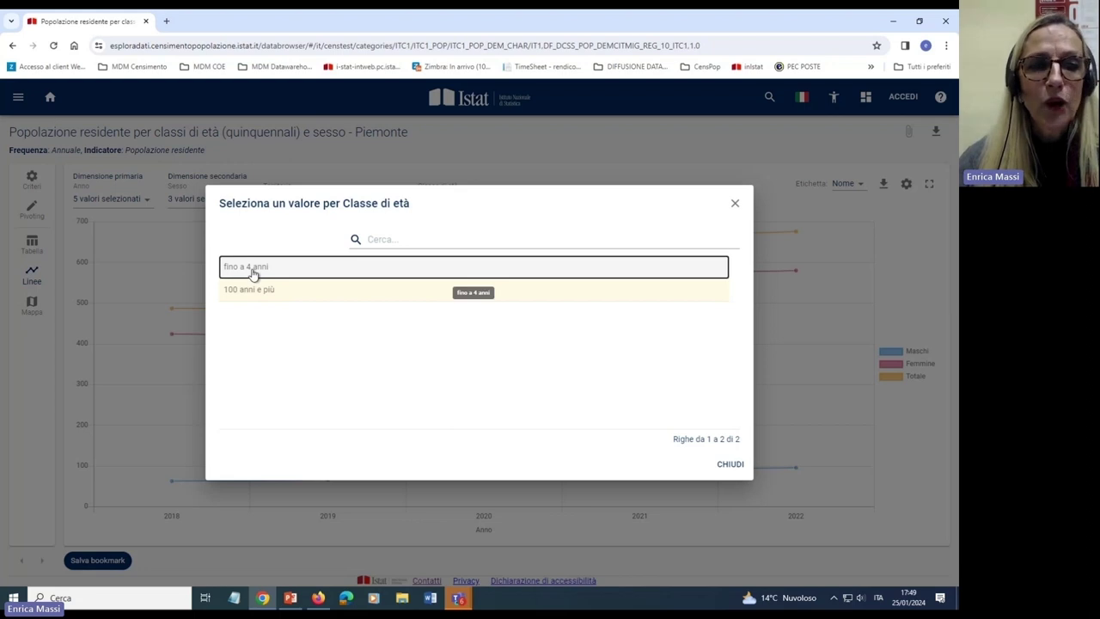
click(253, 274)
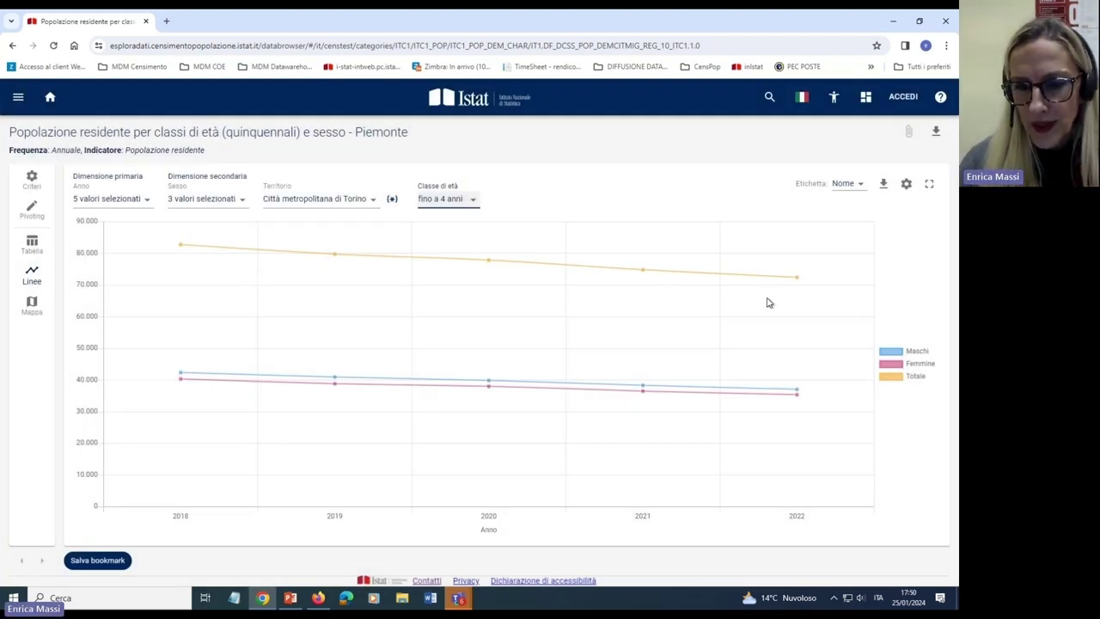
click(456, 204)
click(301, 291)
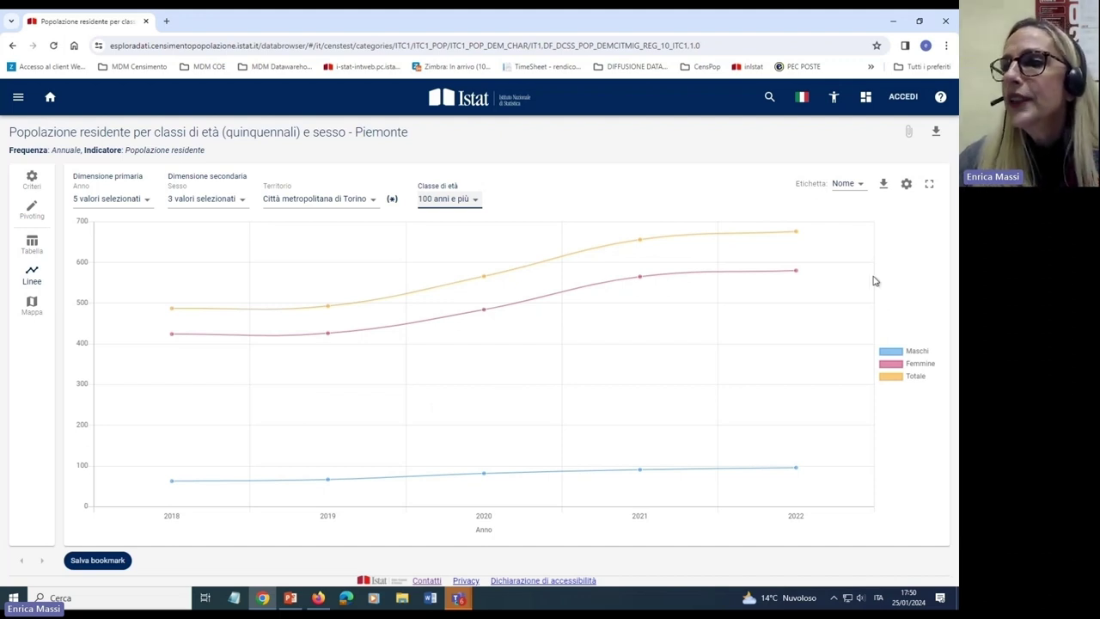
Export the line chart as an image, open the downloaded JPEG to check it, and close it.
click(937, 135)
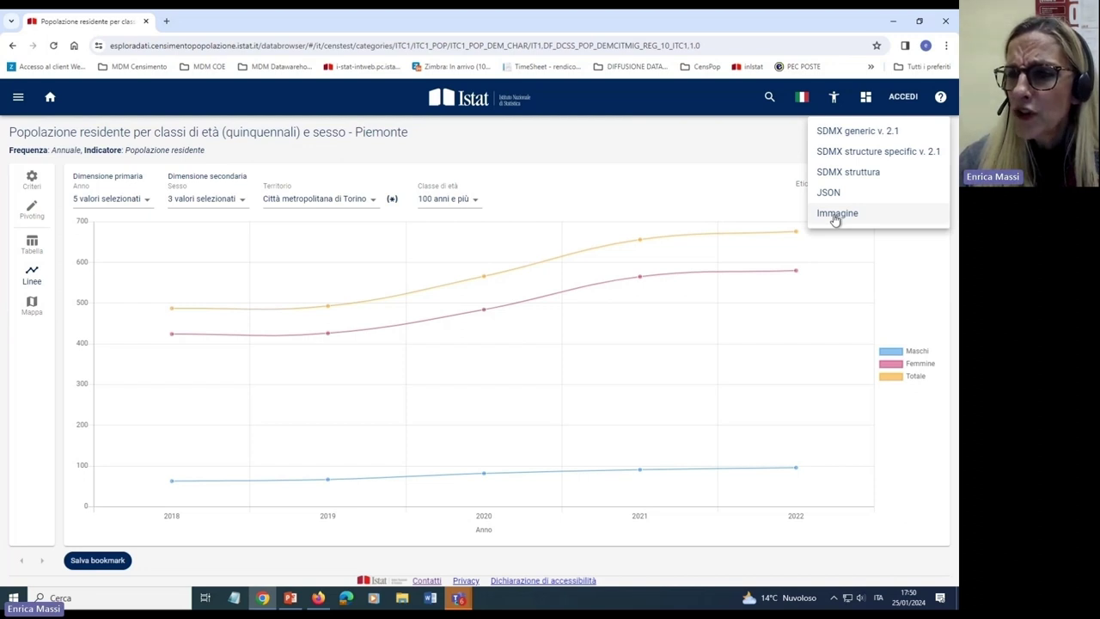
click(835, 219)
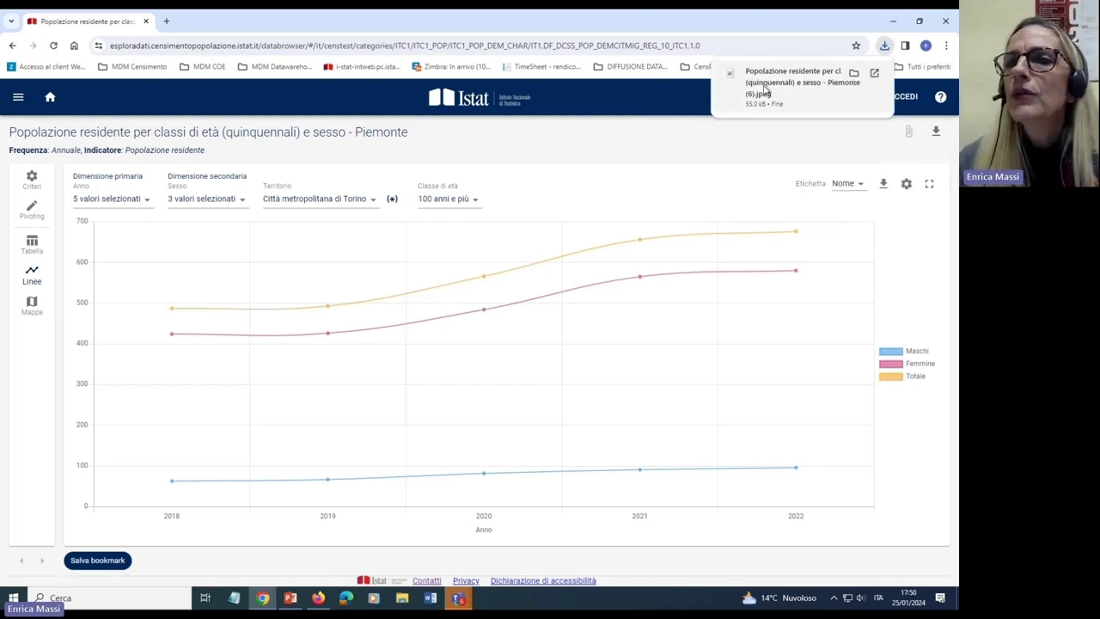
click(765, 90)
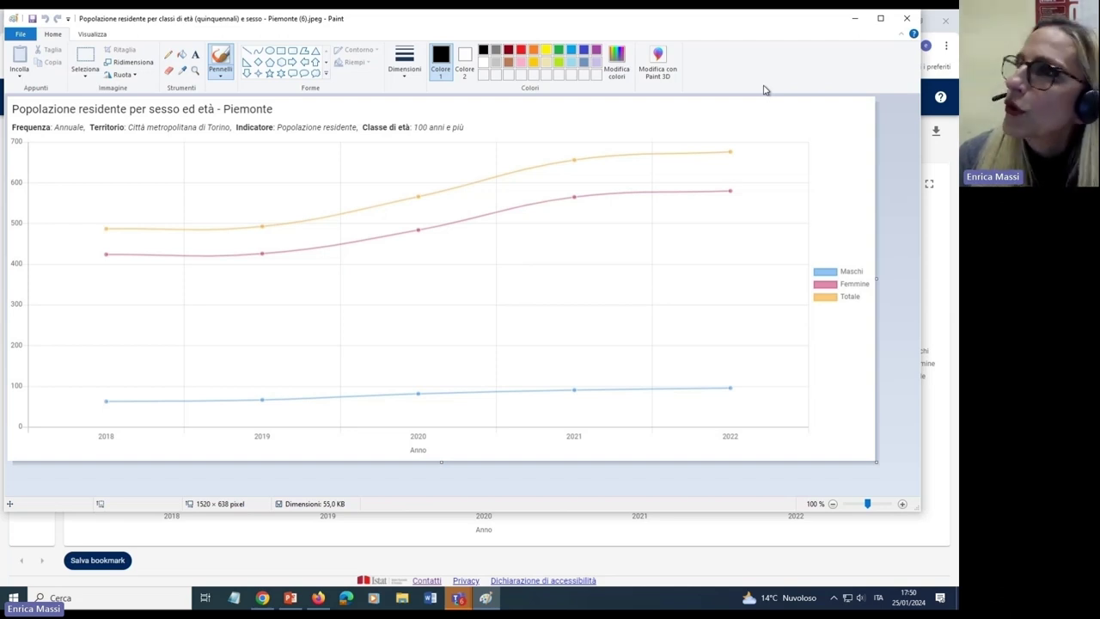
click(905, 19)
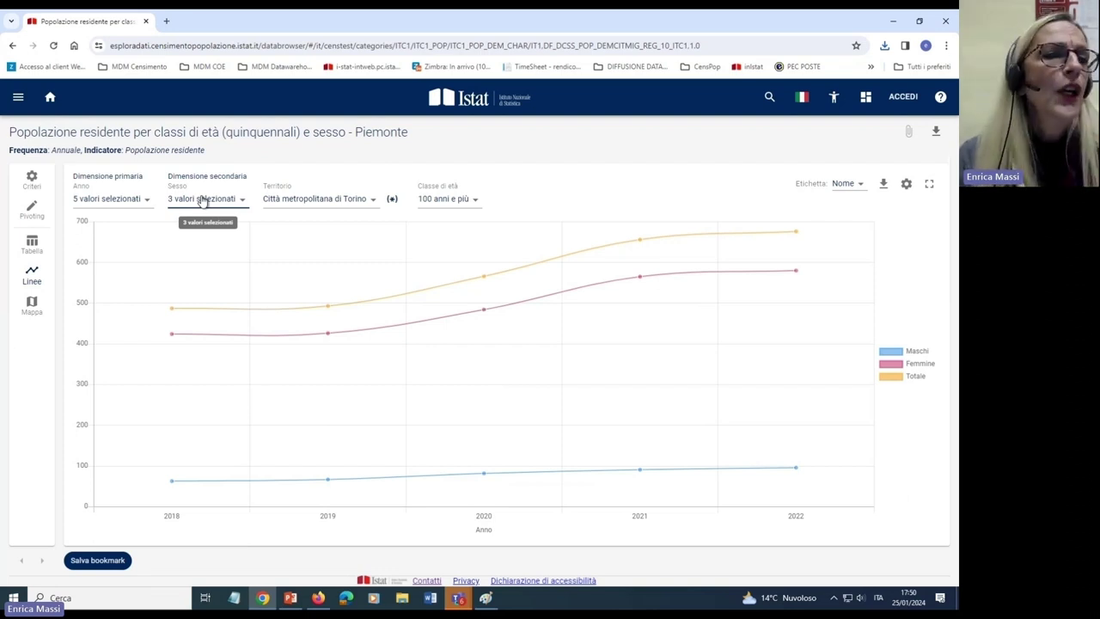
Return to the Piemonte demographic dataset list and reopen Popolazione residente per classi di età (quinquennali) e sesso with its default selection.
click(35, 248)
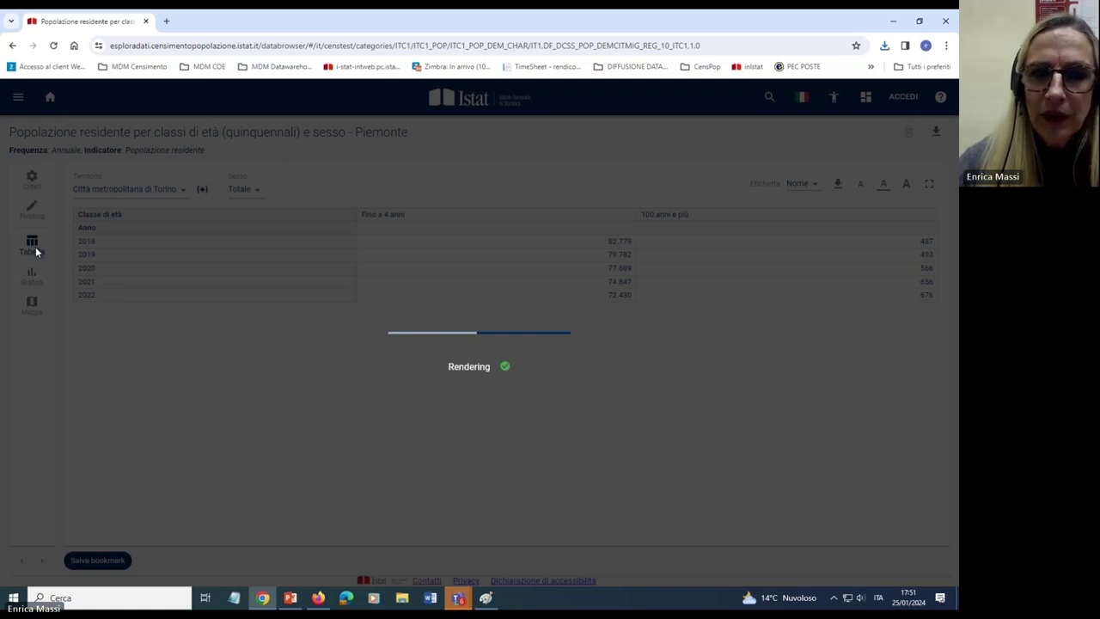
click(13, 47)
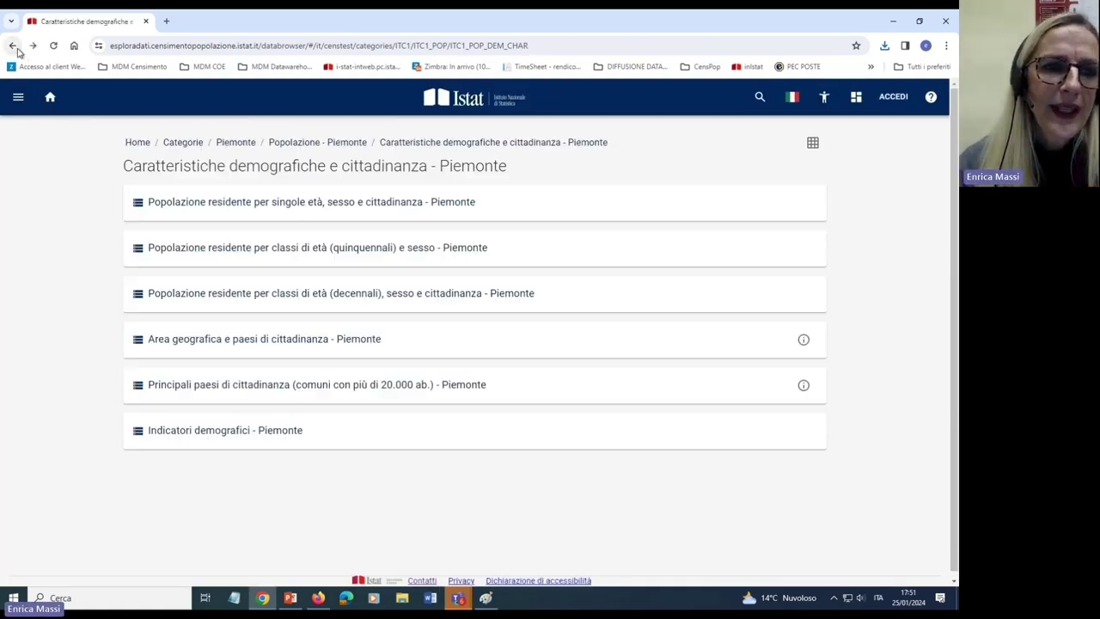
click(339, 246)
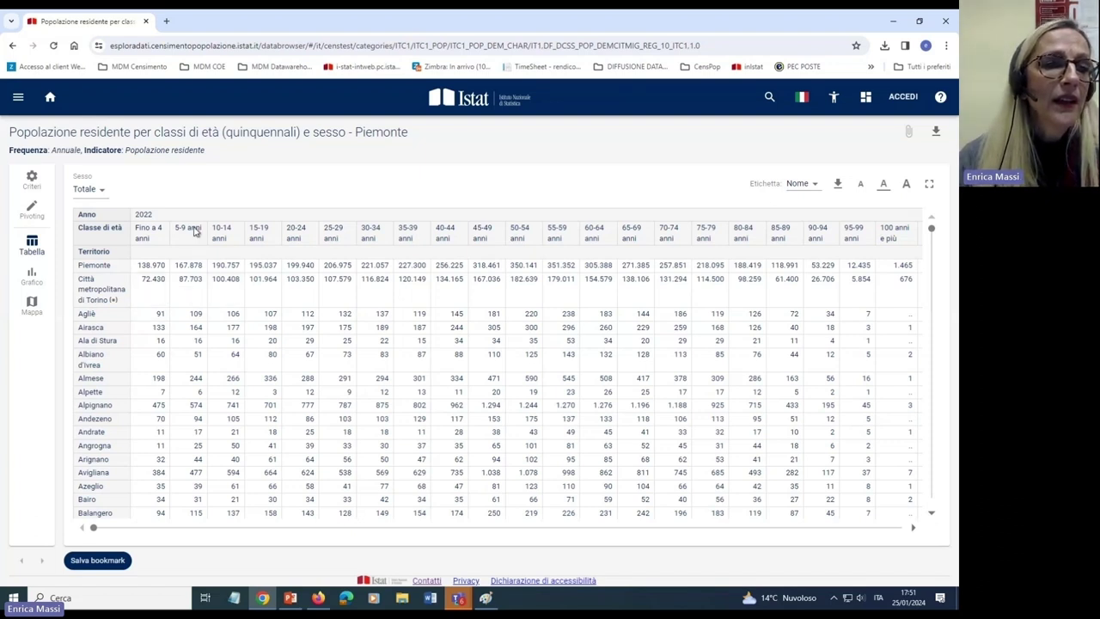
Show the data as a Barre verticali chart and set its Territorio to Almese.
click(32, 282)
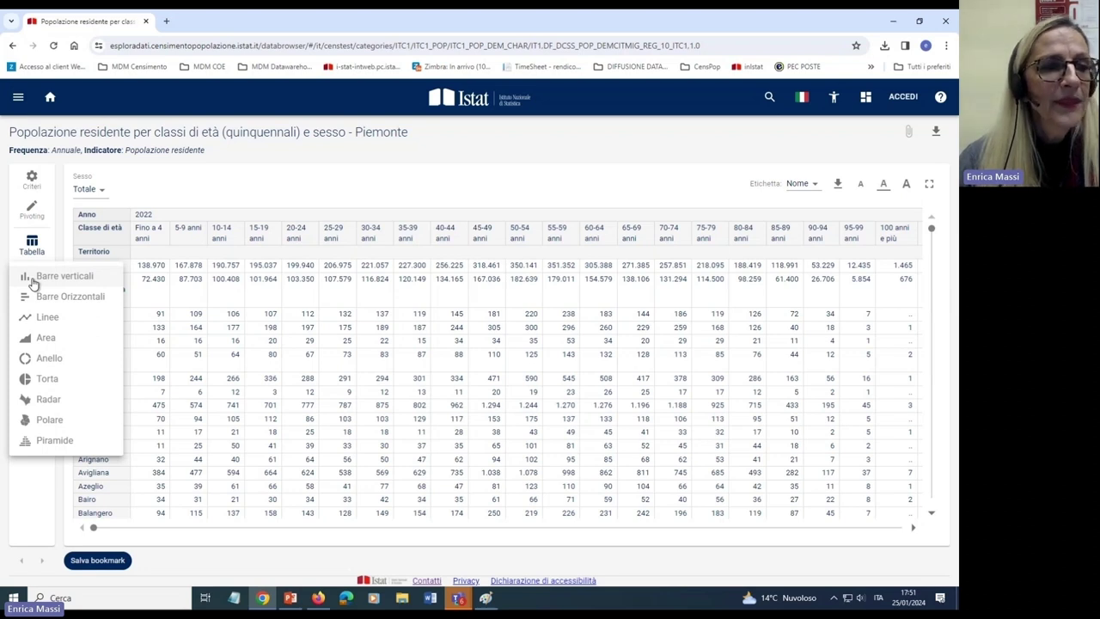
click(32, 279)
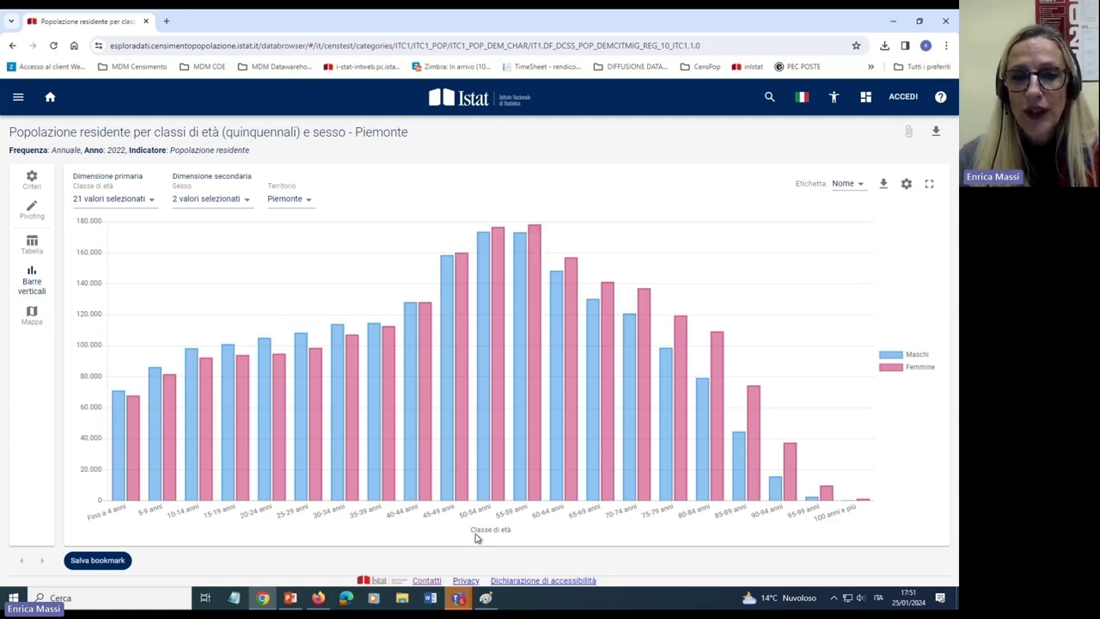
mouse_move(488, 261)
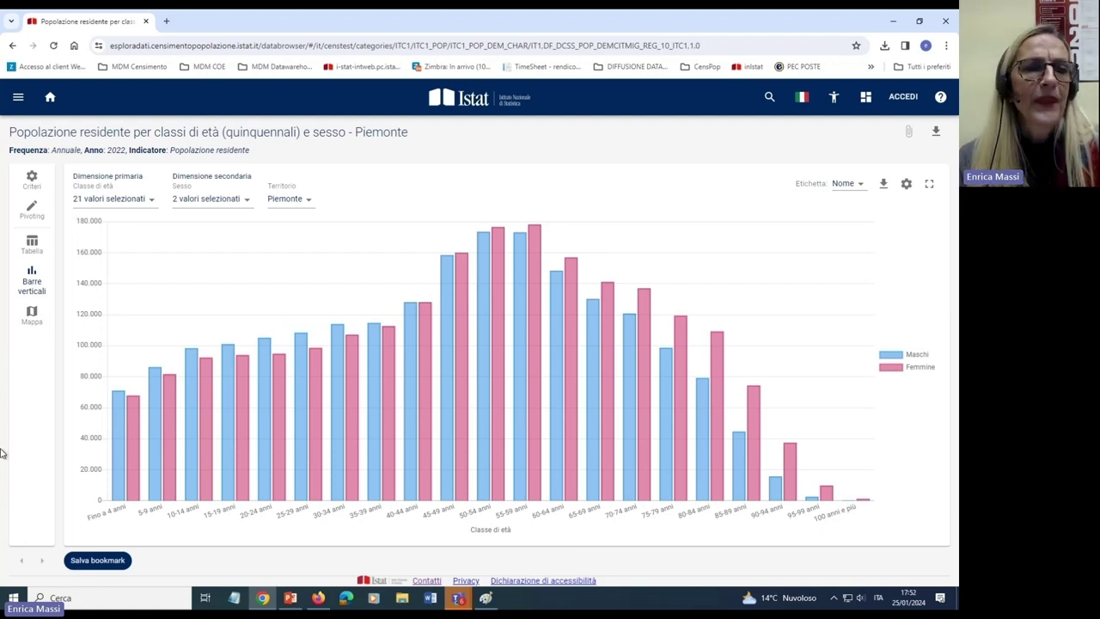
click(292, 201)
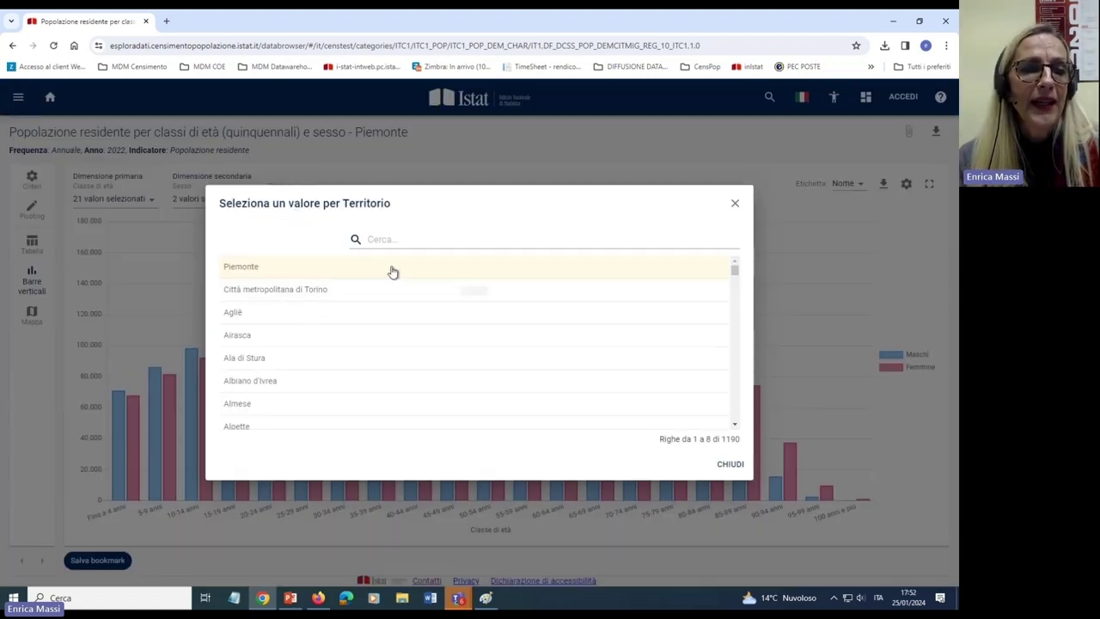
click(255, 406)
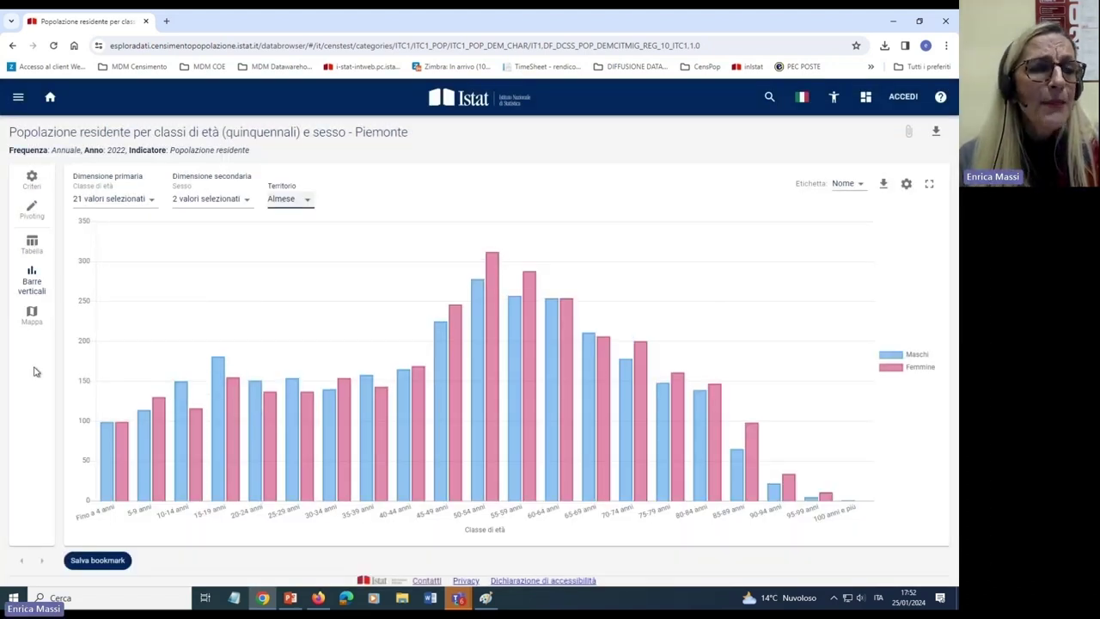
Show the data as a map and set Sesso to Femmine and Classe di età to 15-19 anni.
click(31, 316)
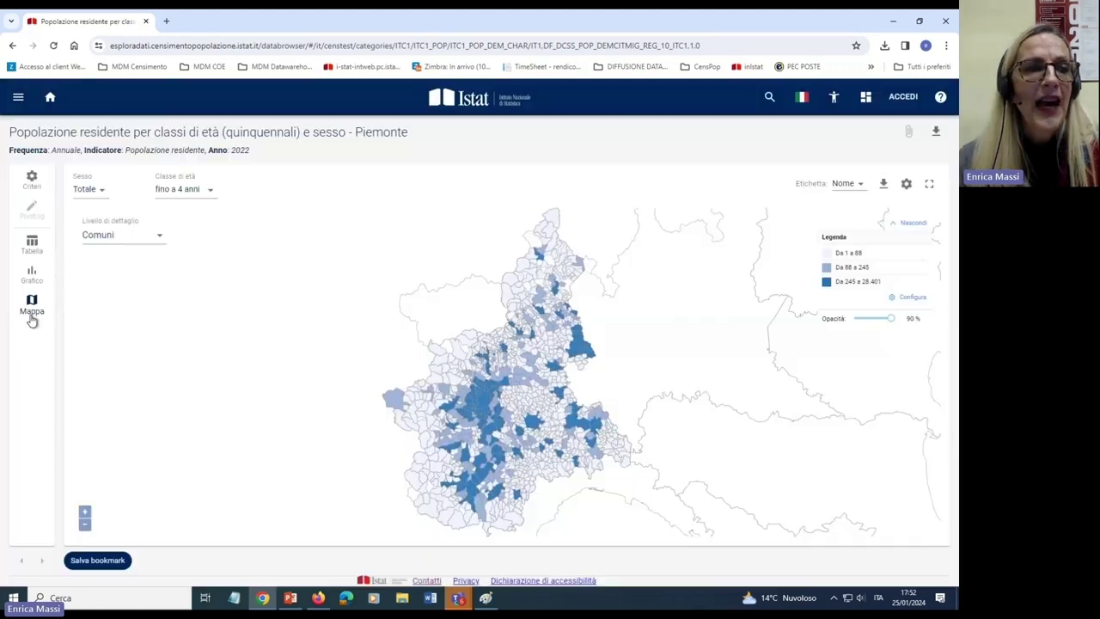
click(83, 191)
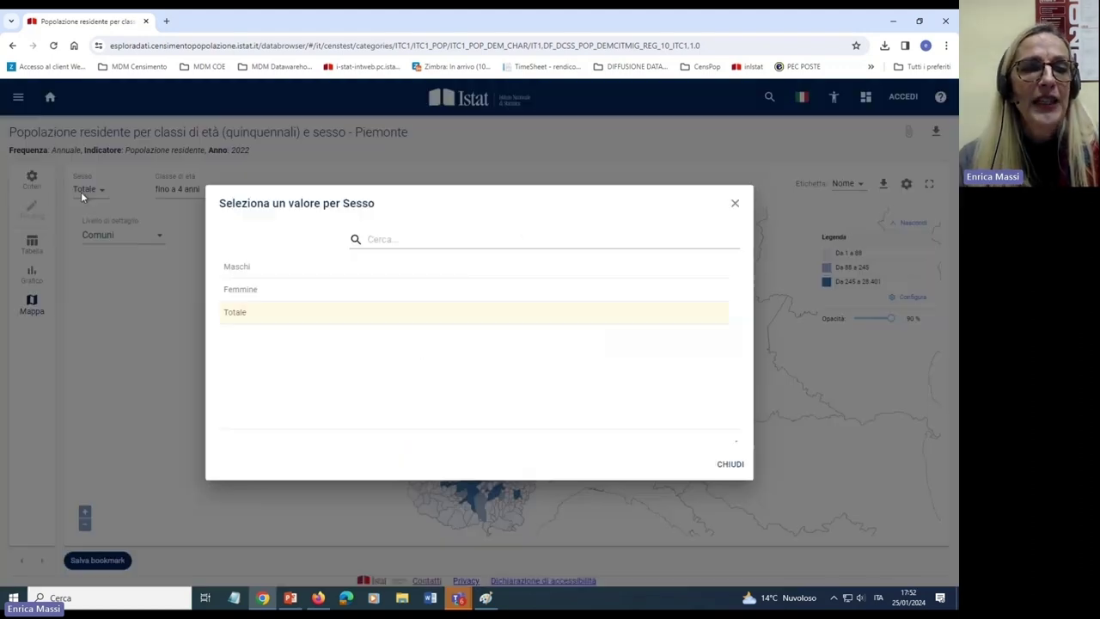
click(237, 290)
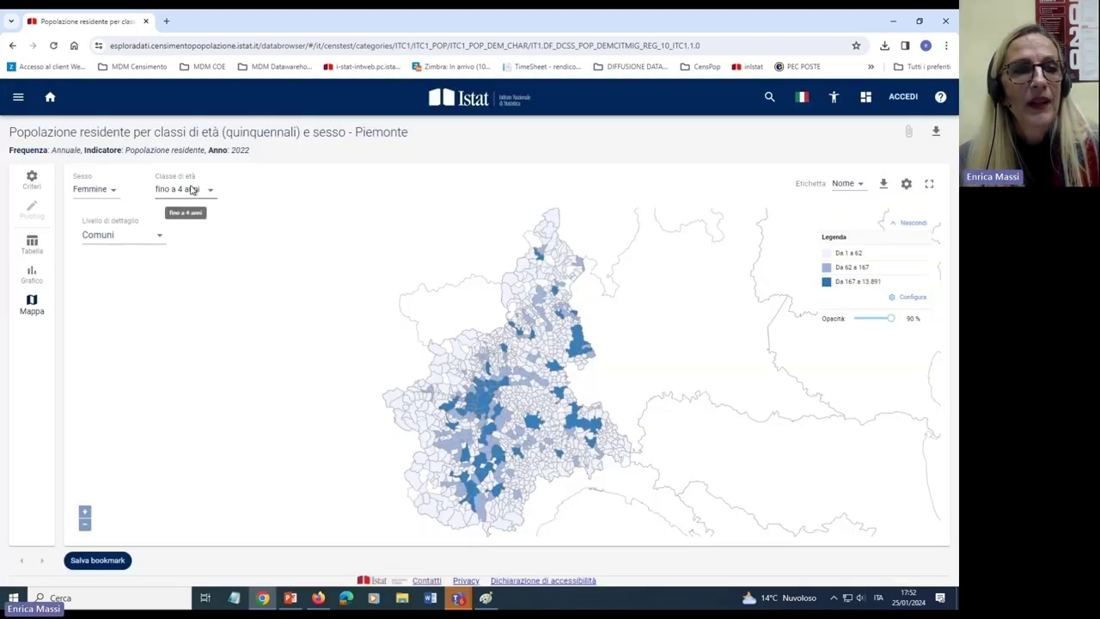
click(193, 190)
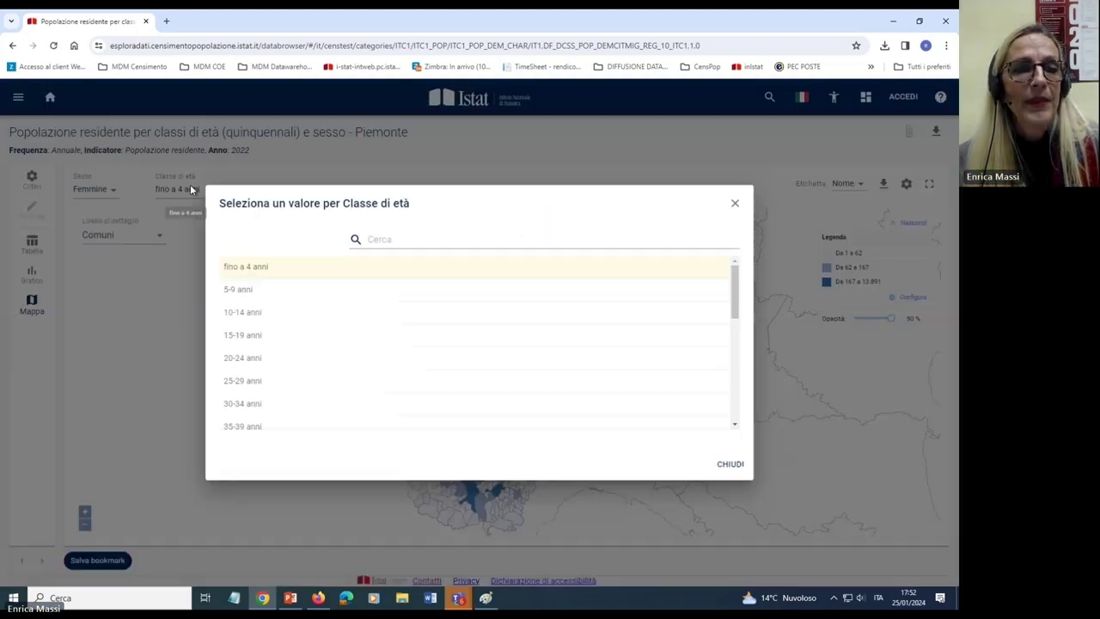
click(249, 340)
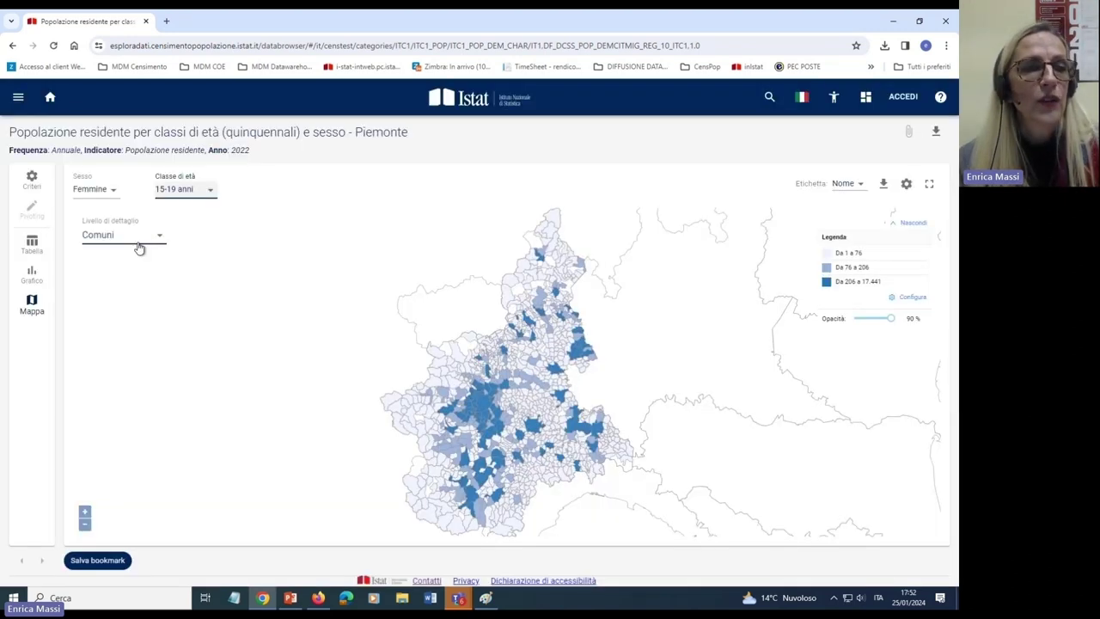
Set the map's Livello di dettaglio to Province and inspect the value for Città metropolitana di Torino.
click(138, 243)
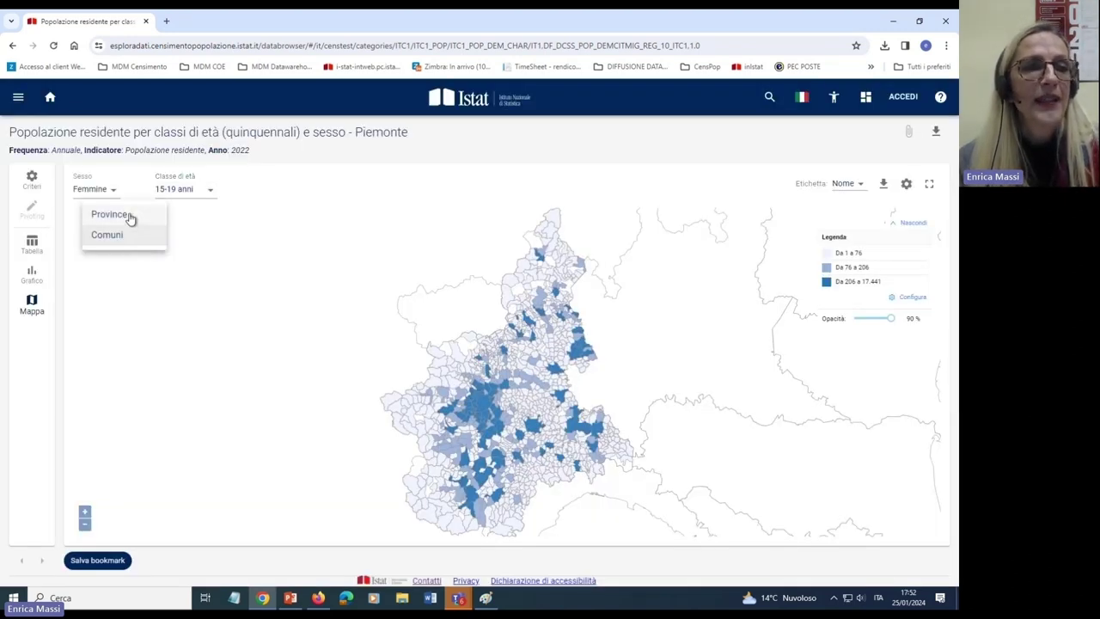
click(129, 217)
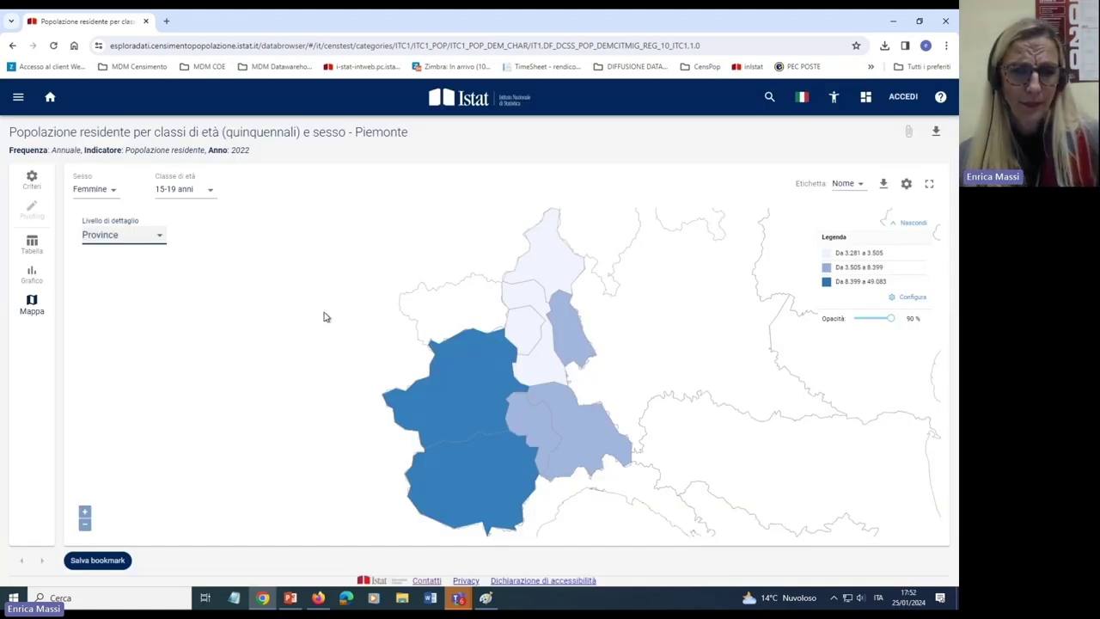
mouse_move(472, 398)
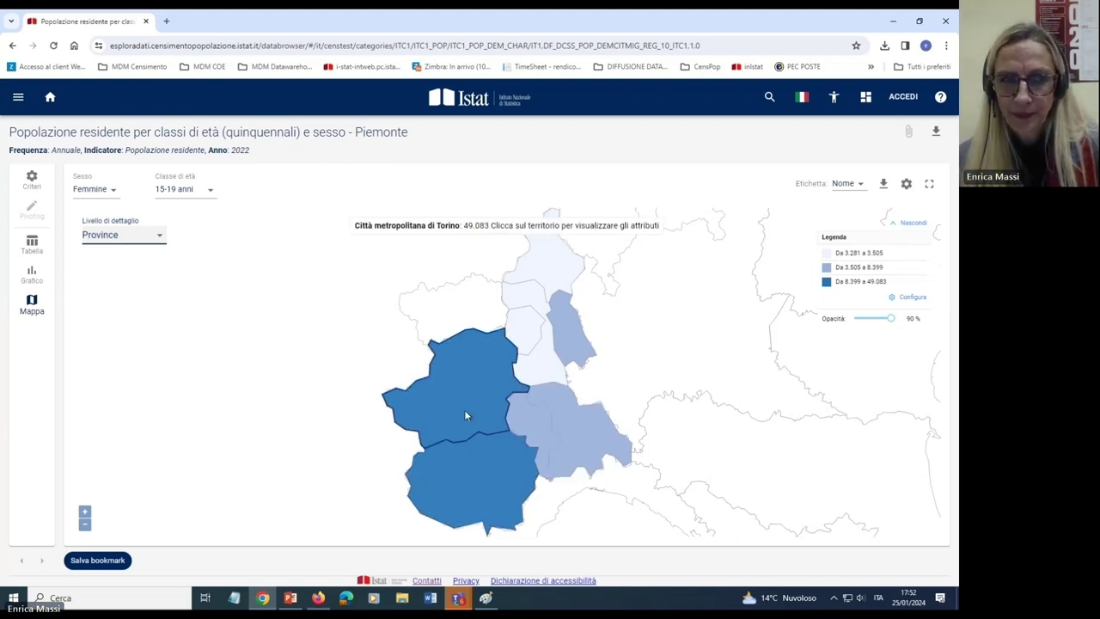
Return to the table view, export its visualizzazione corrente to Excel, and open the downloaded workbook.
click(32, 246)
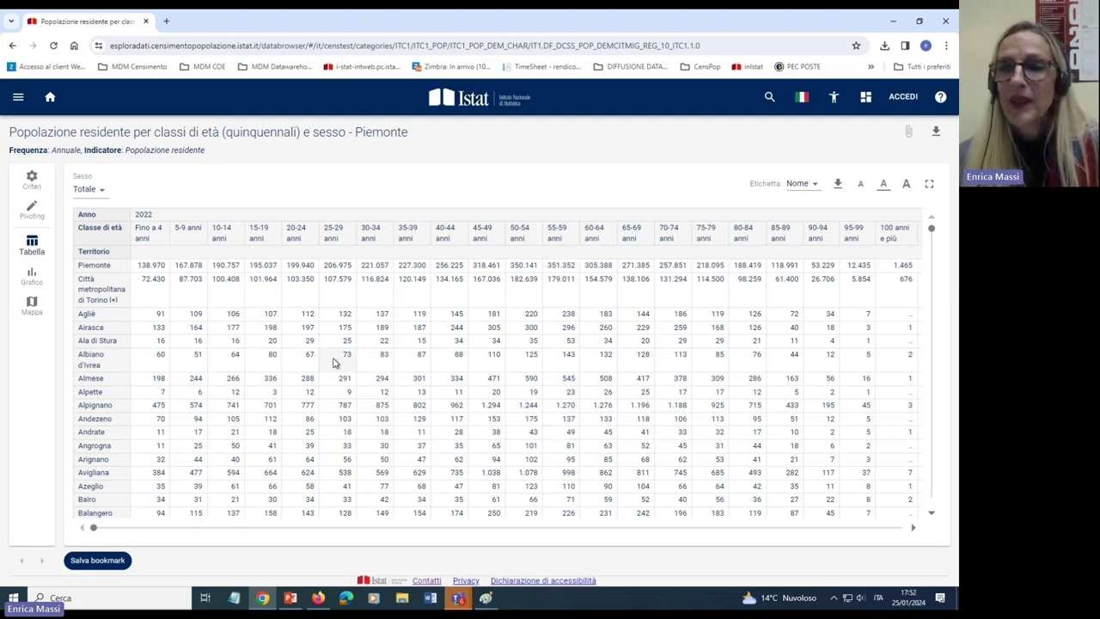
click(938, 133)
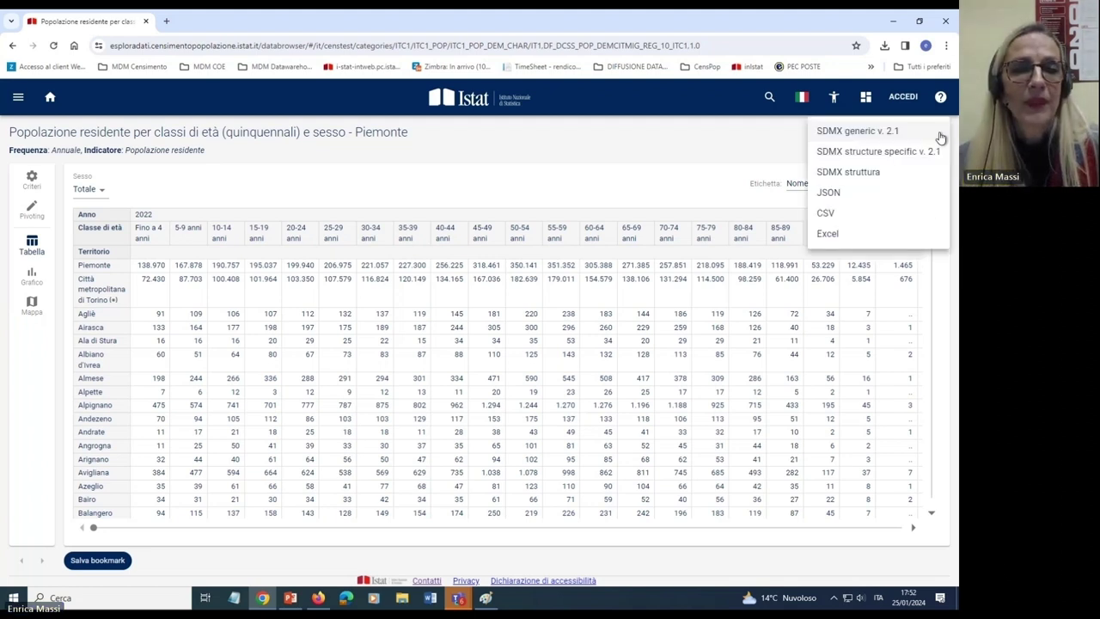
click(830, 235)
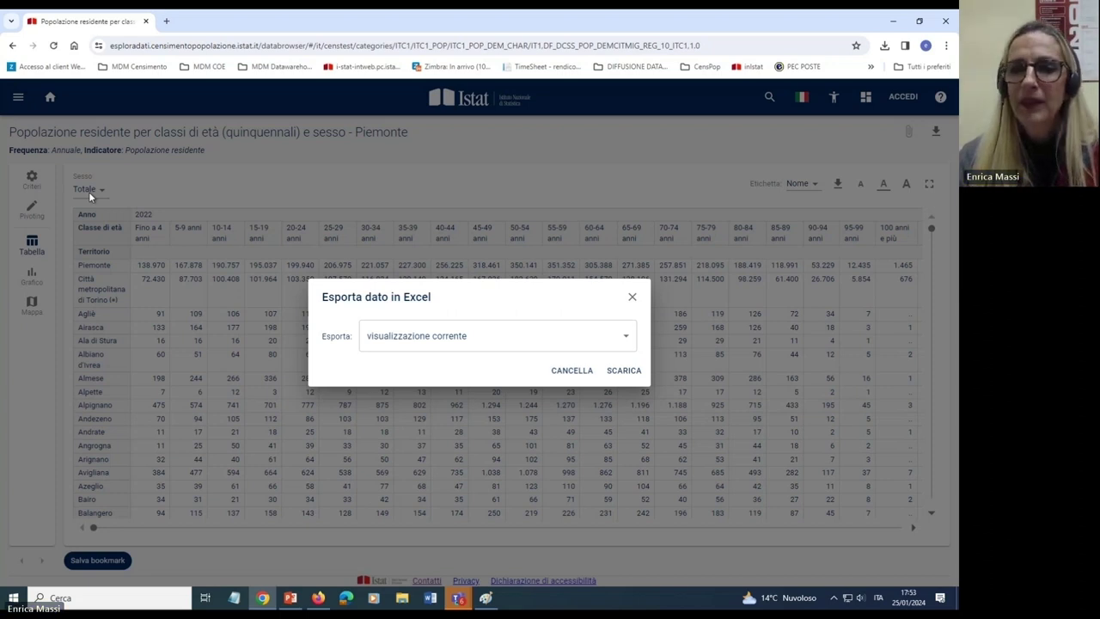
click(628, 371)
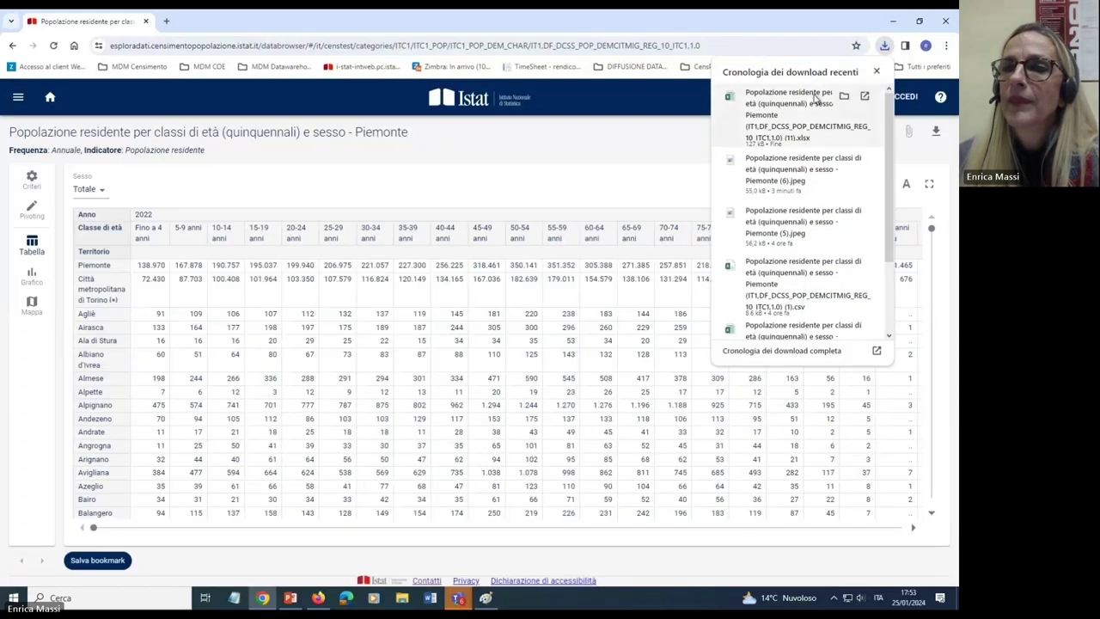
click(798, 106)
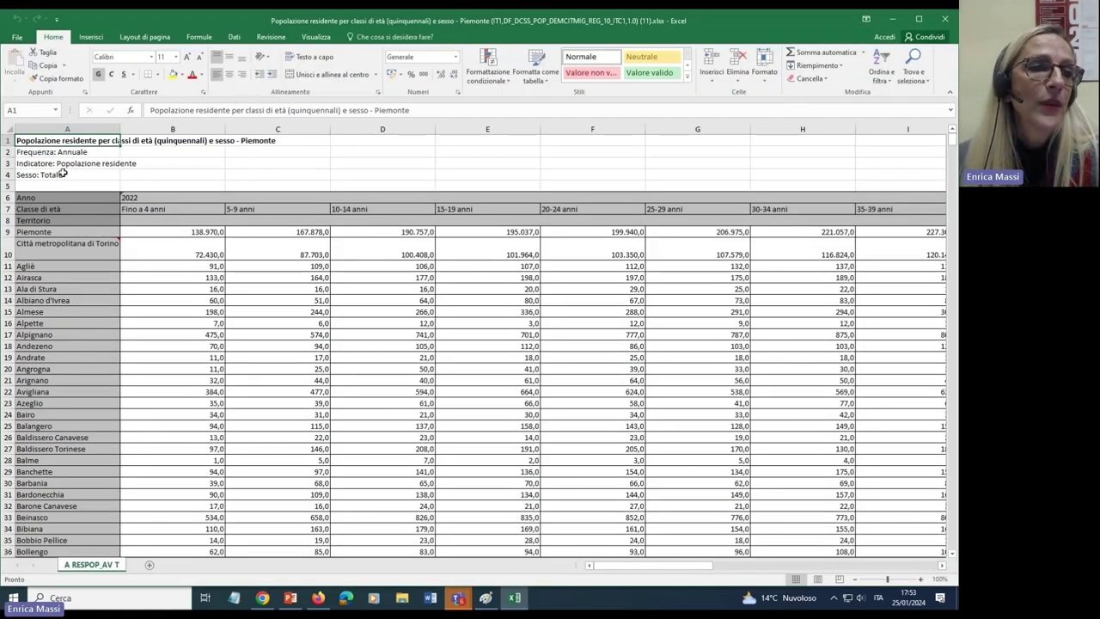
Fill the Sesso: Totale cell A4 with yellow, and minimize the workbook to return to the data browser.
click(63, 173)
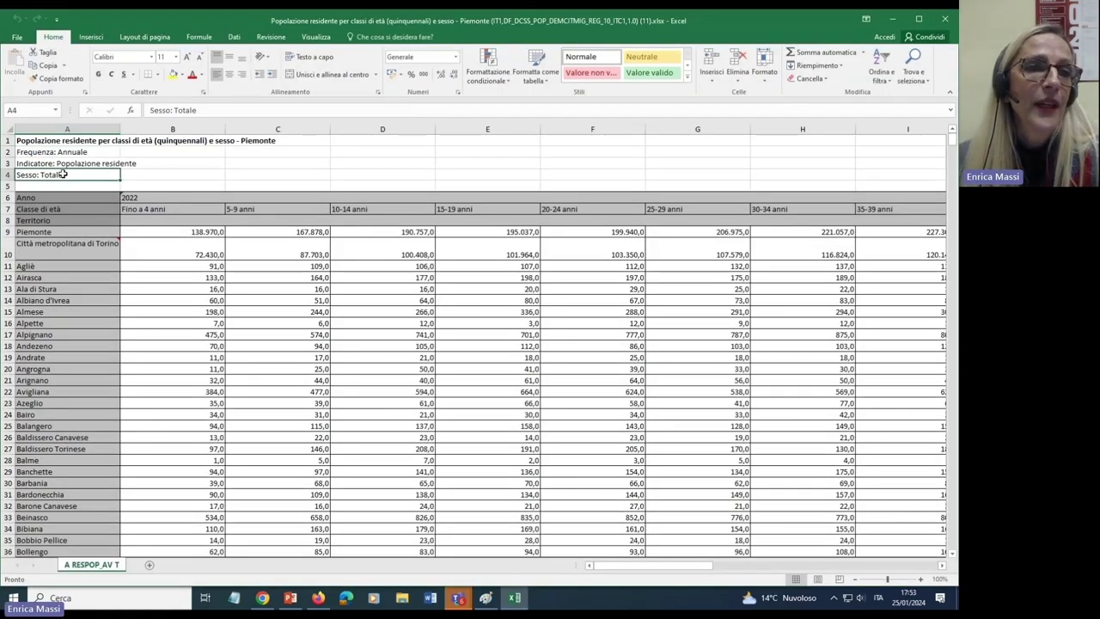
click(172, 74)
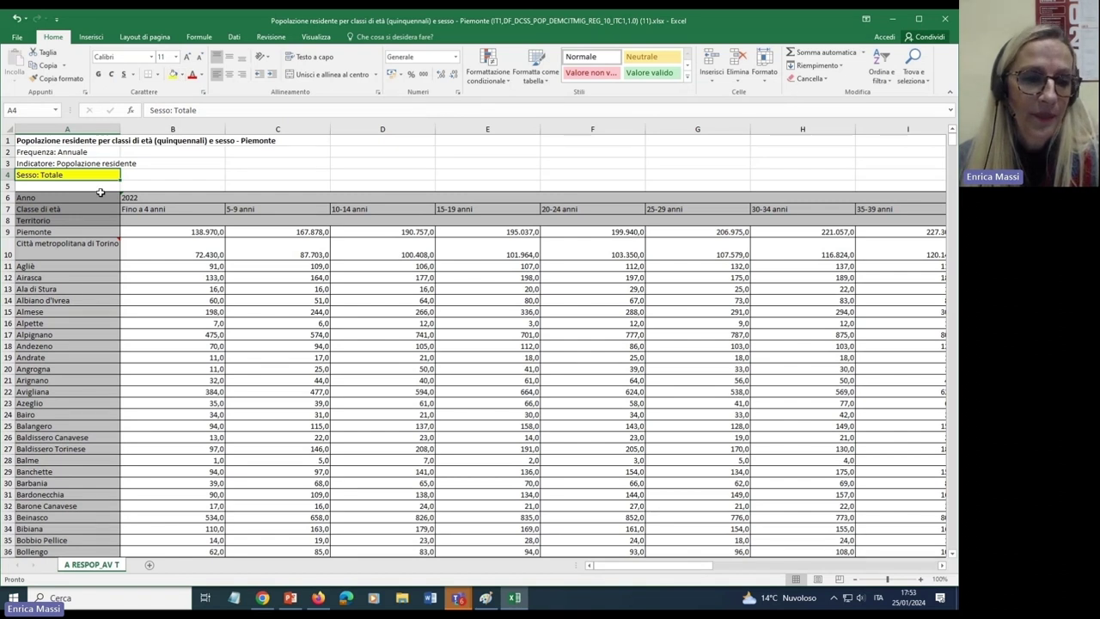
click(895, 23)
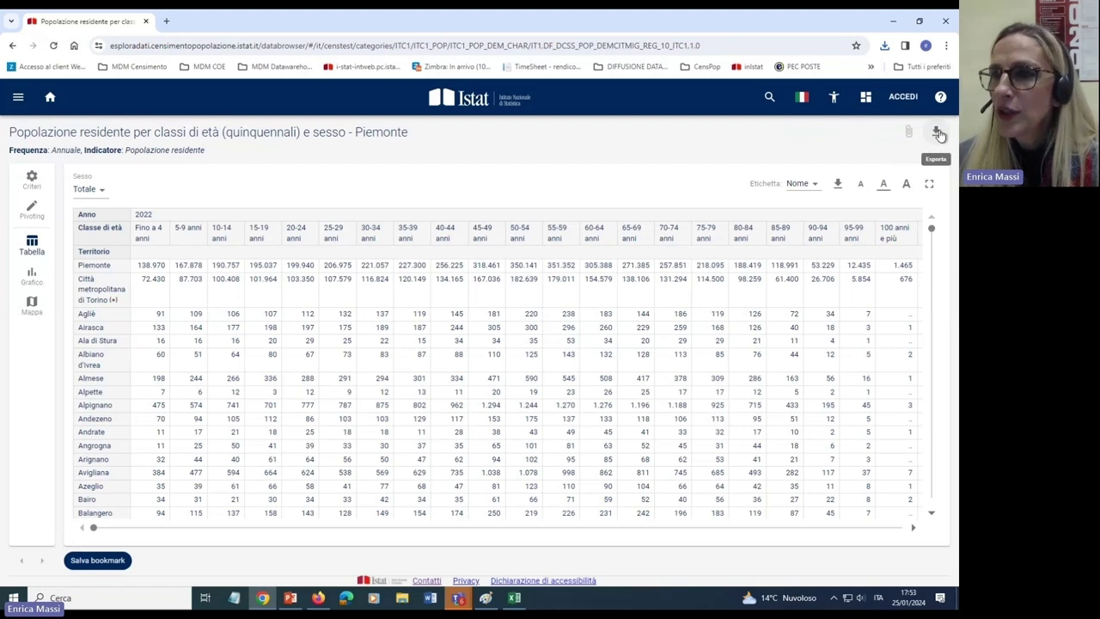
Export the intero dataset to Excel and open the downloaded workbook.
click(939, 133)
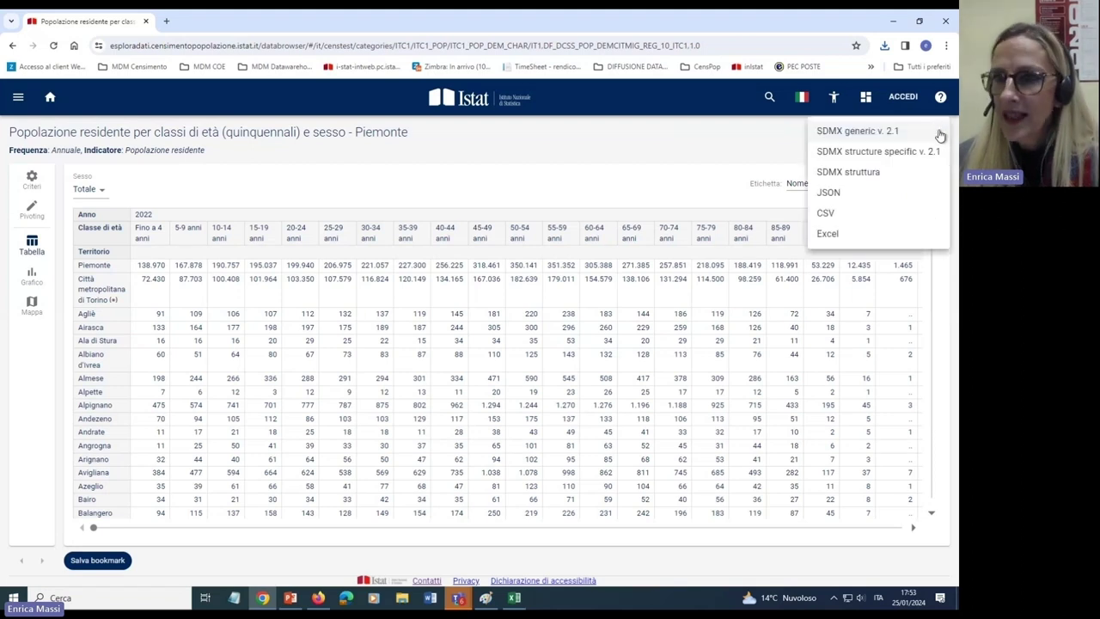
click(831, 236)
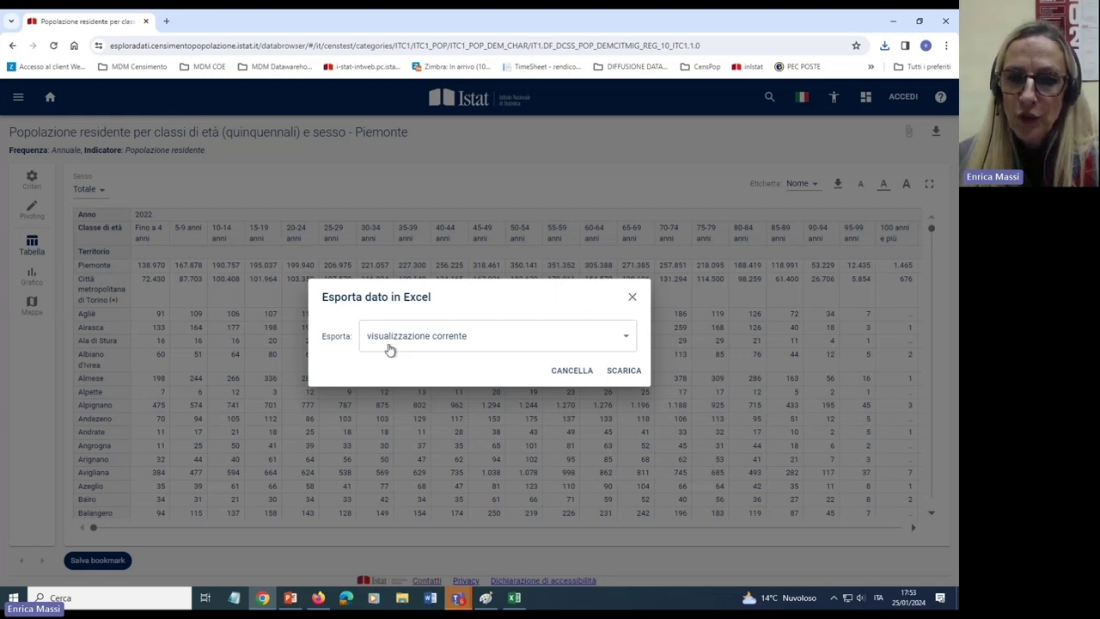
click(628, 341)
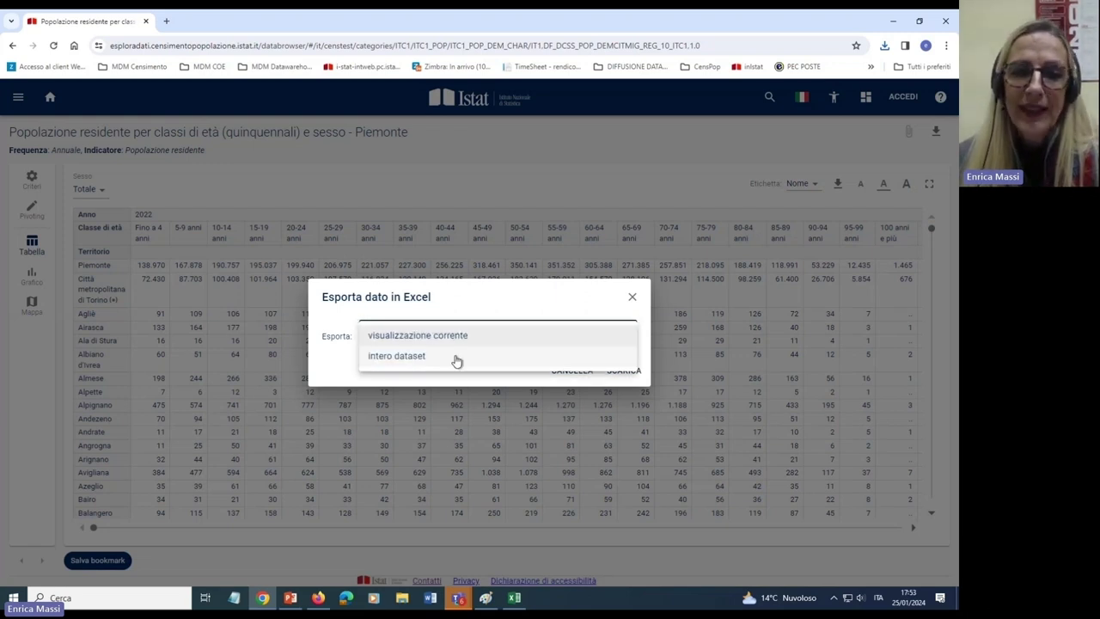
click(408, 362)
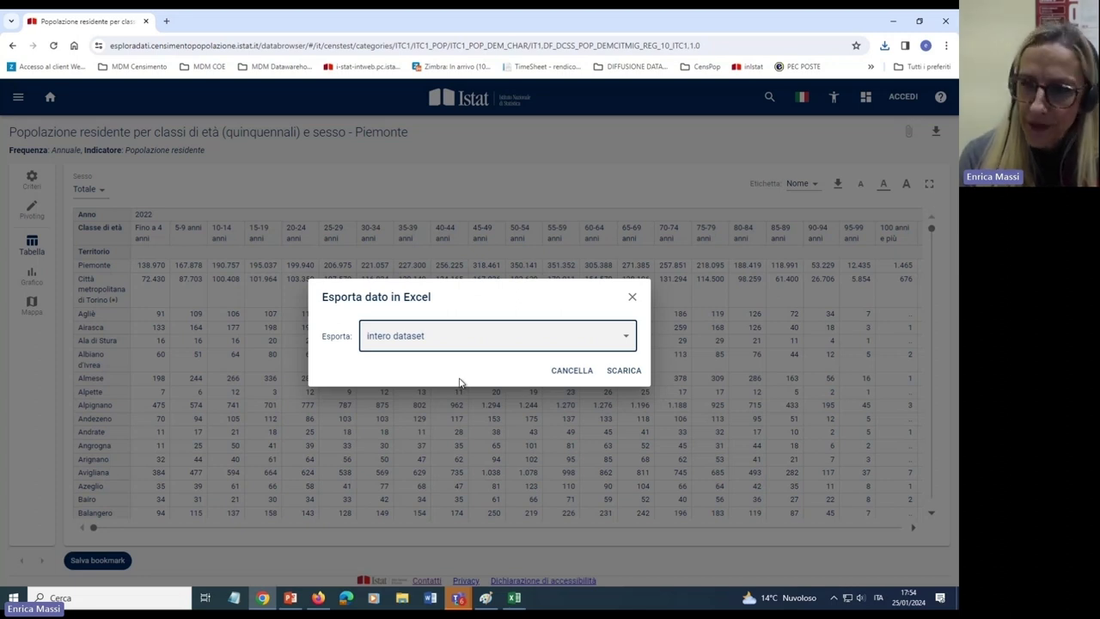
click(628, 372)
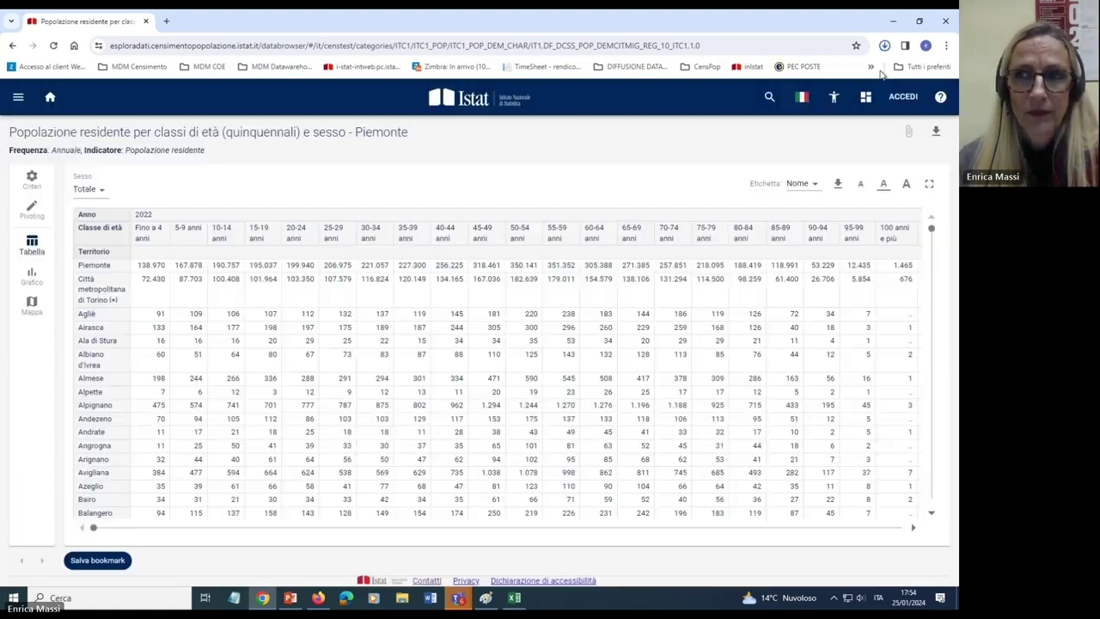
click(775, 103)
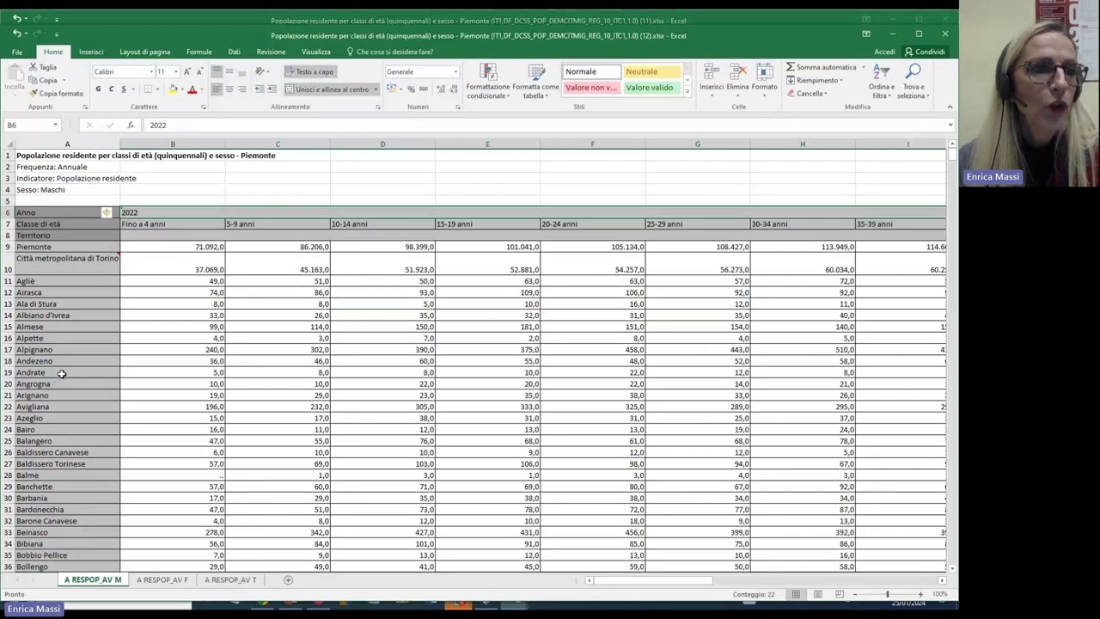
Fill the Sesso cell A4 with yellow on the A RESPOP_AV M, A RESPOP_AV F and A RESPOP_AV T sheets.
click(38, 190)
click(172, 90)
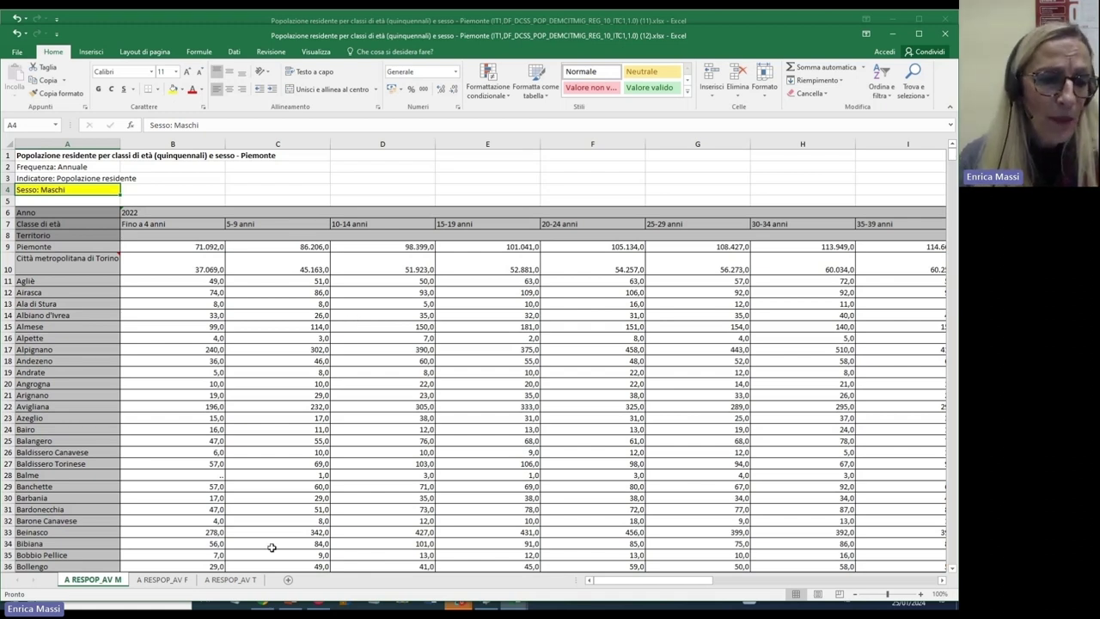
click(181, 582)
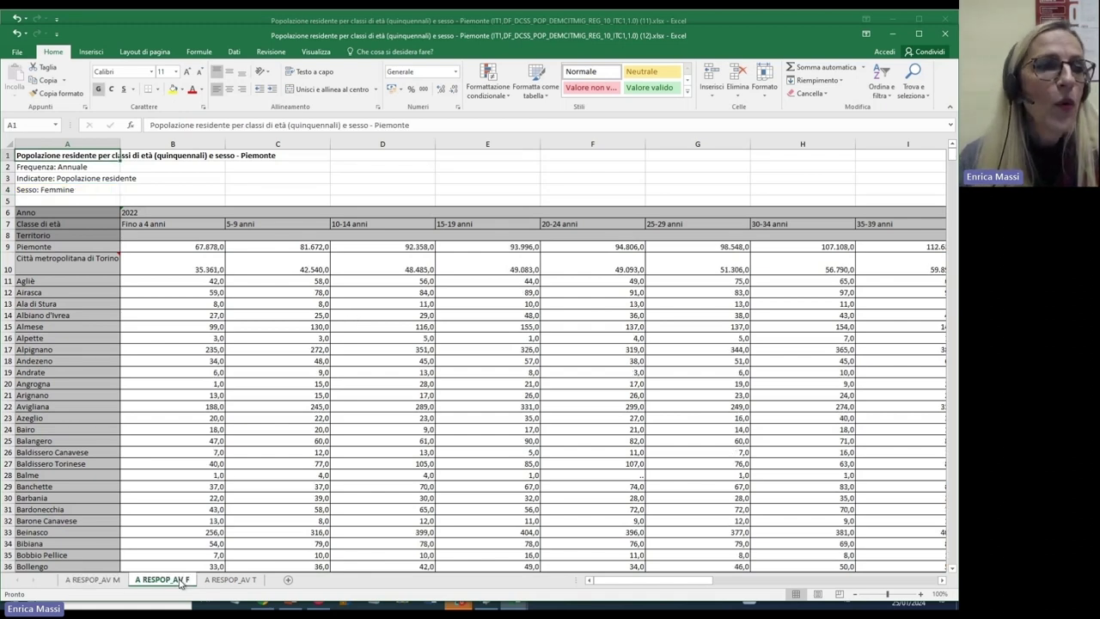
click(62, 189)
click(176, 89)
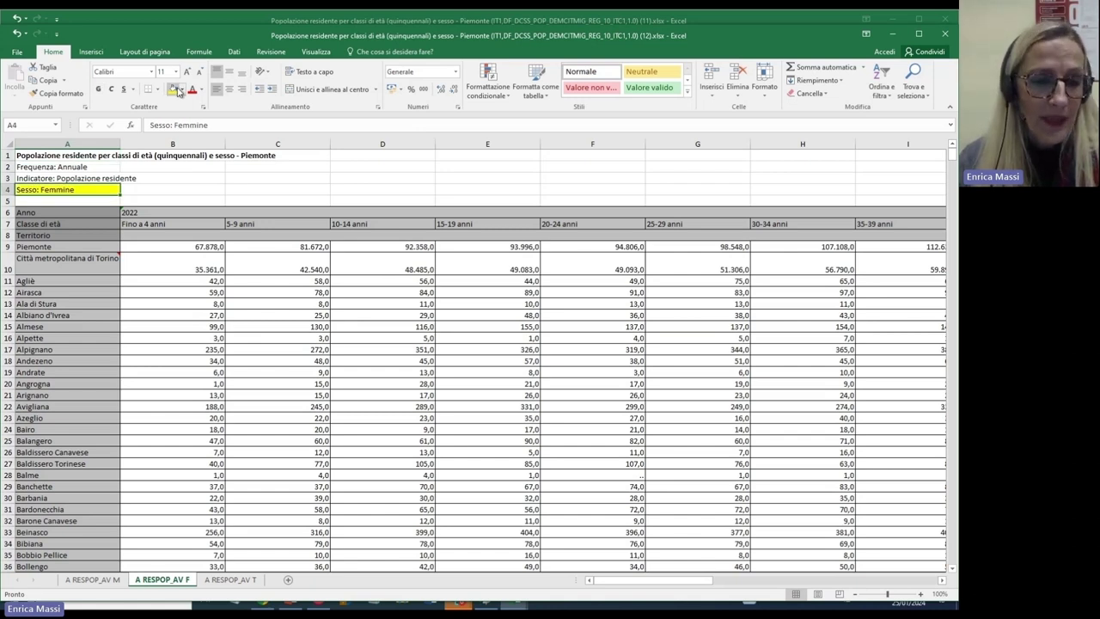
click(231, 581)
click(72, 190)
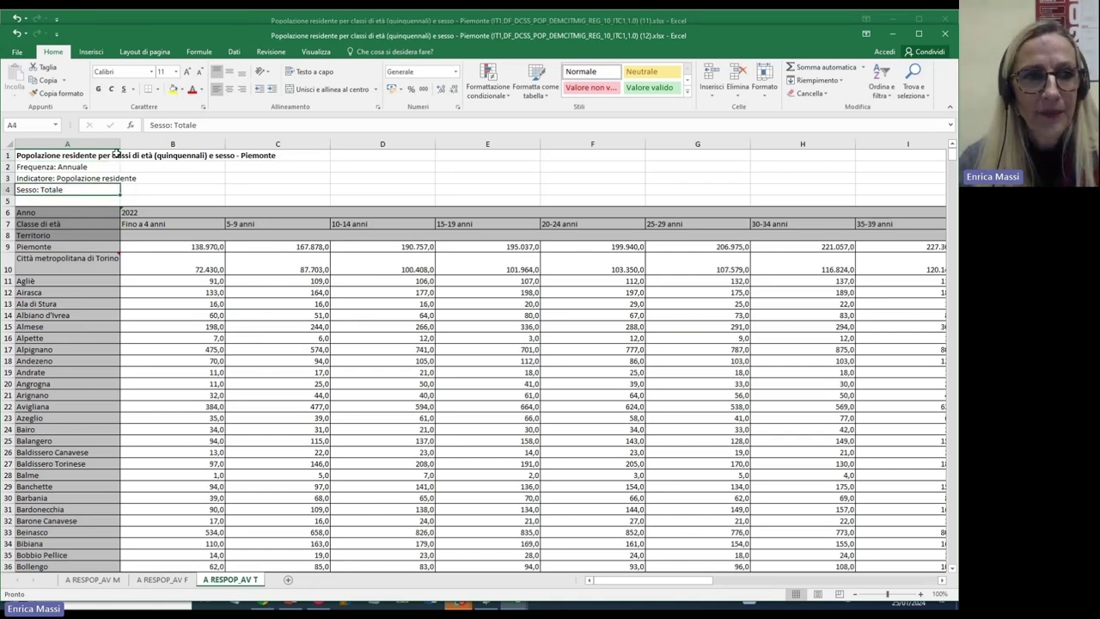
click(176, 89)
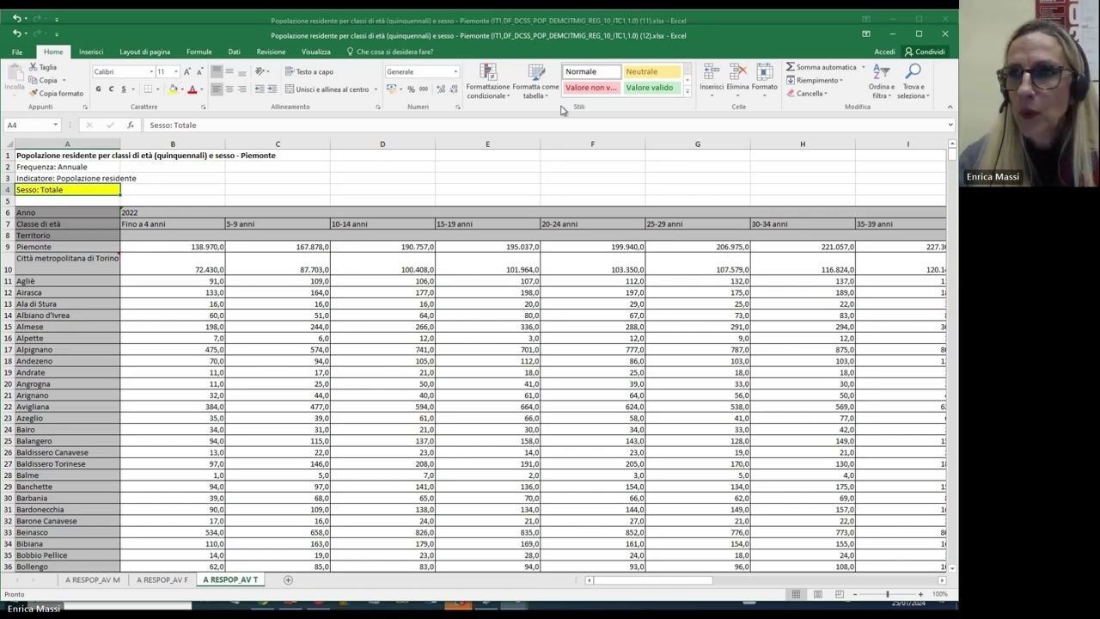
Minimize both Excel workbooks and review the scope options for exporting the data to Excel without downloading anything.
click(893, 34)
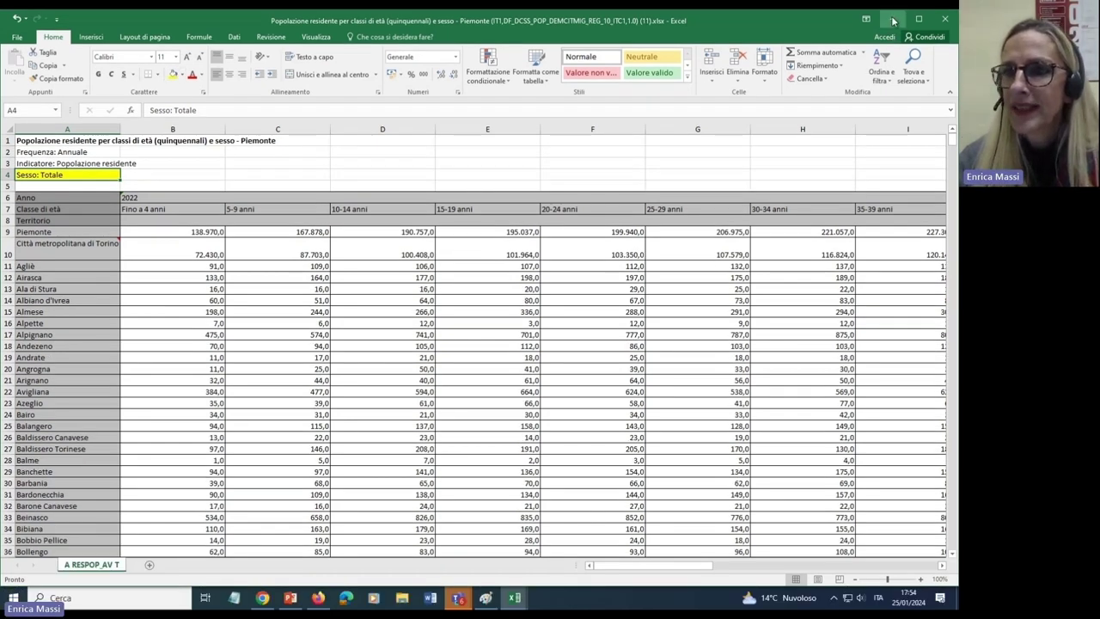
click(893, 19)
click(930, 136)
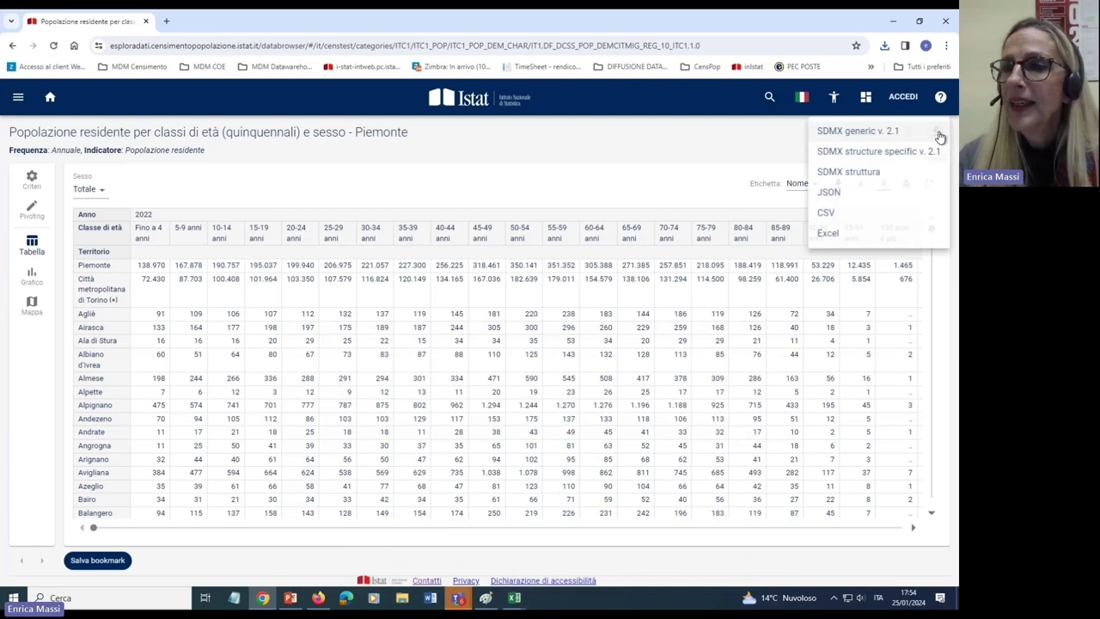
click(828, 235)
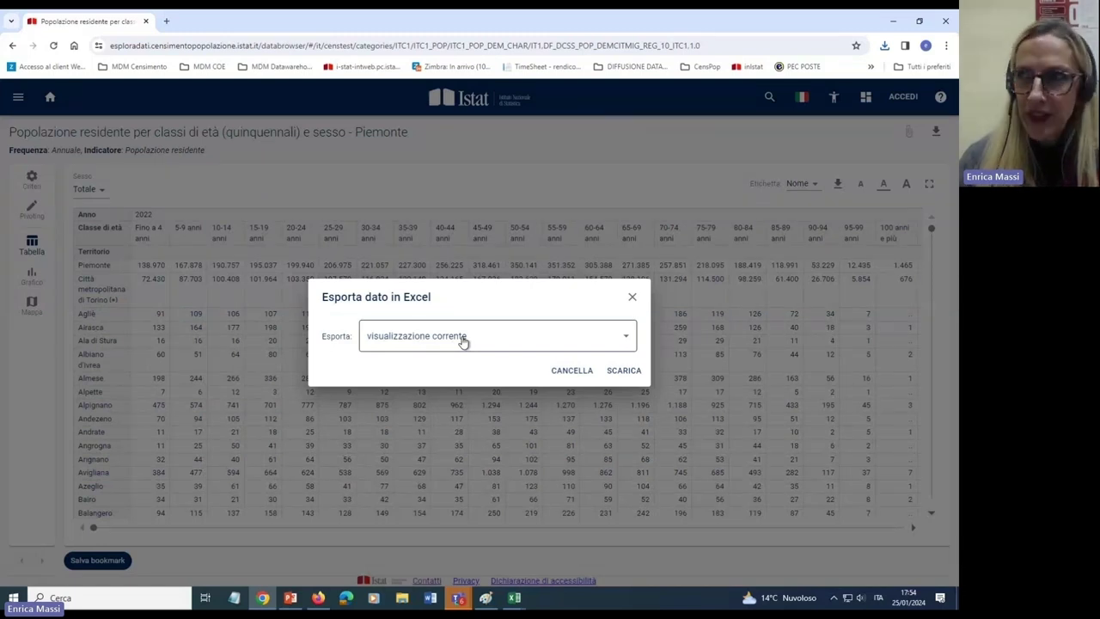
click(626, 340)
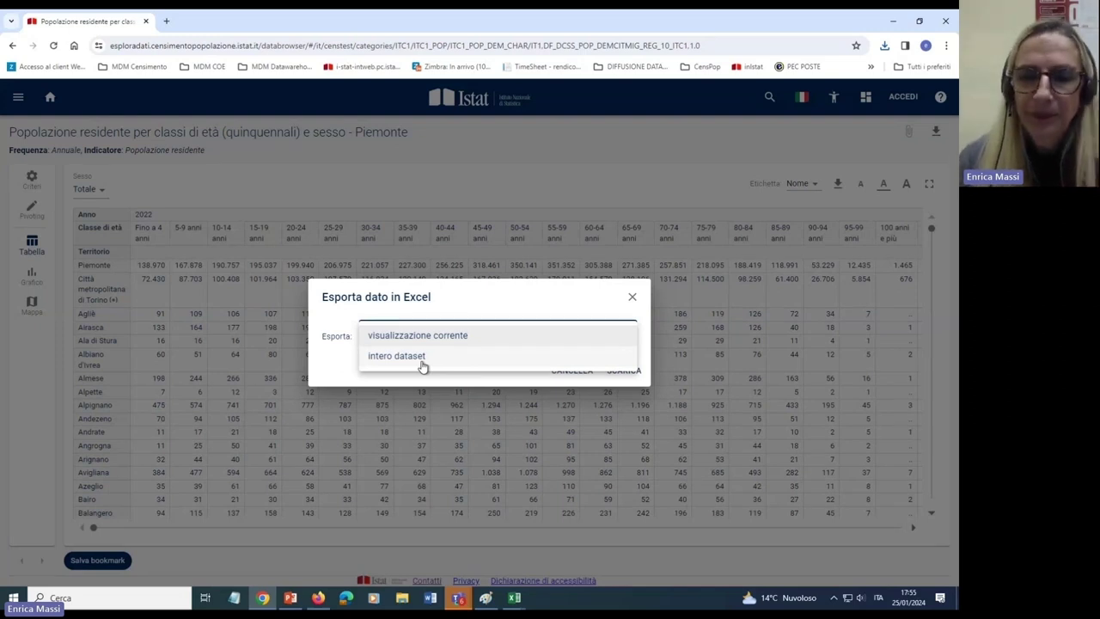
click(633, 300)
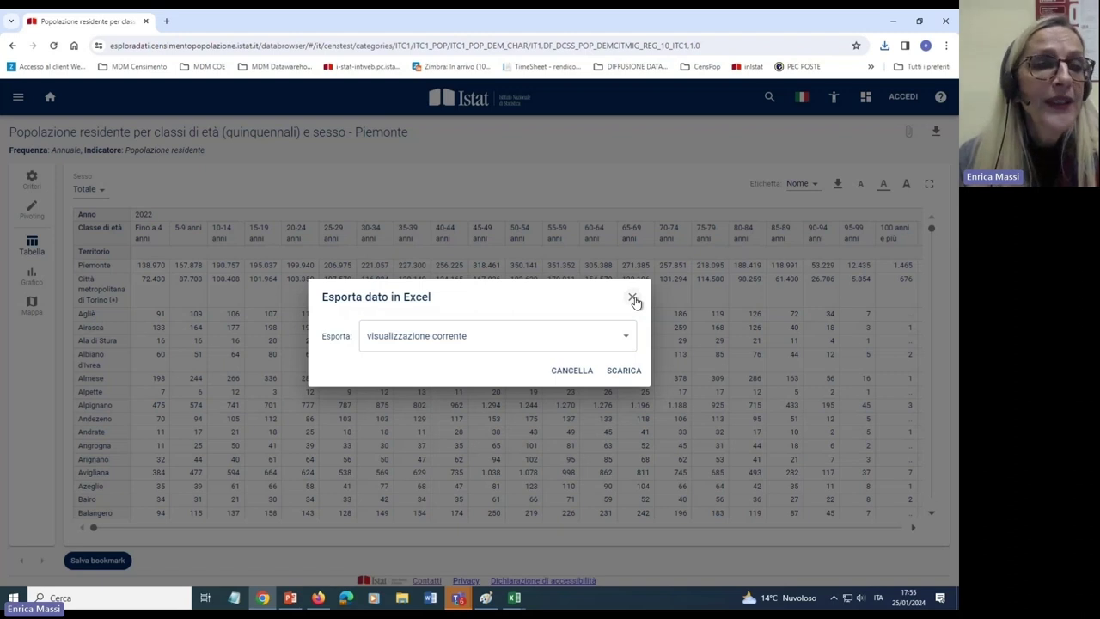
click(634, 299)
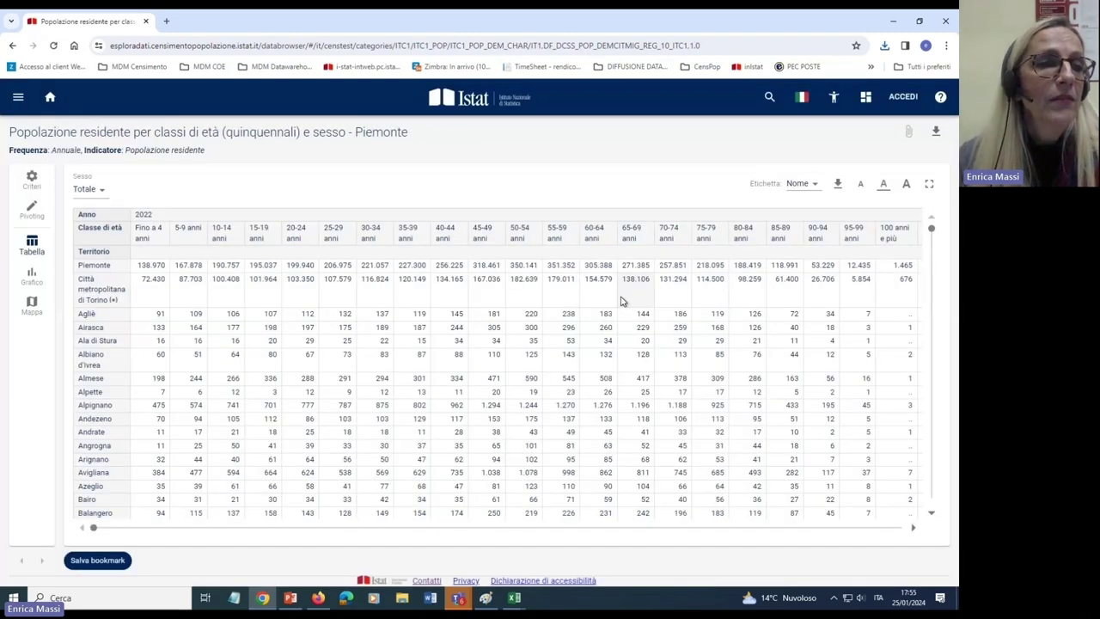
Export the vertical bar chart for Almese as an image, and view the downloaded JPEG before closing it.
click(32, 275)
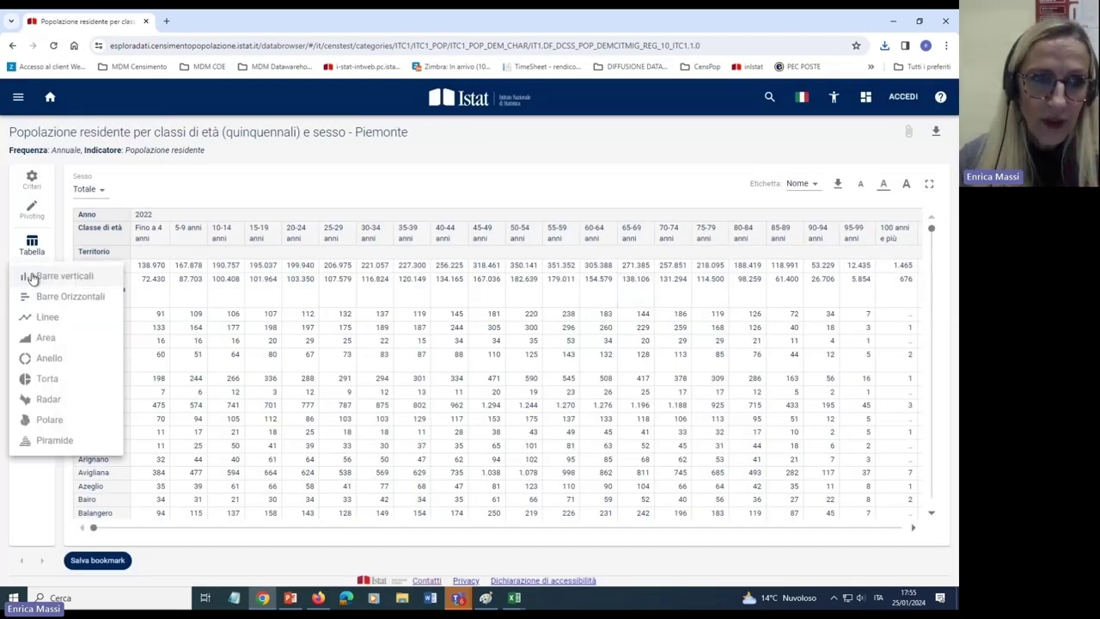
click(60, 276)
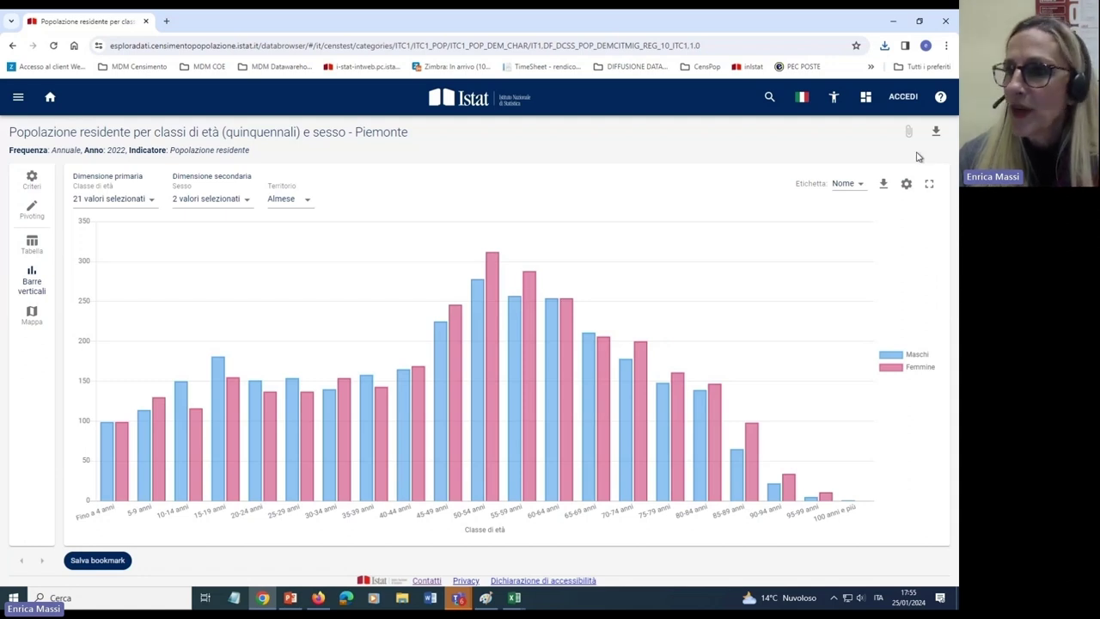
click(937, 133)
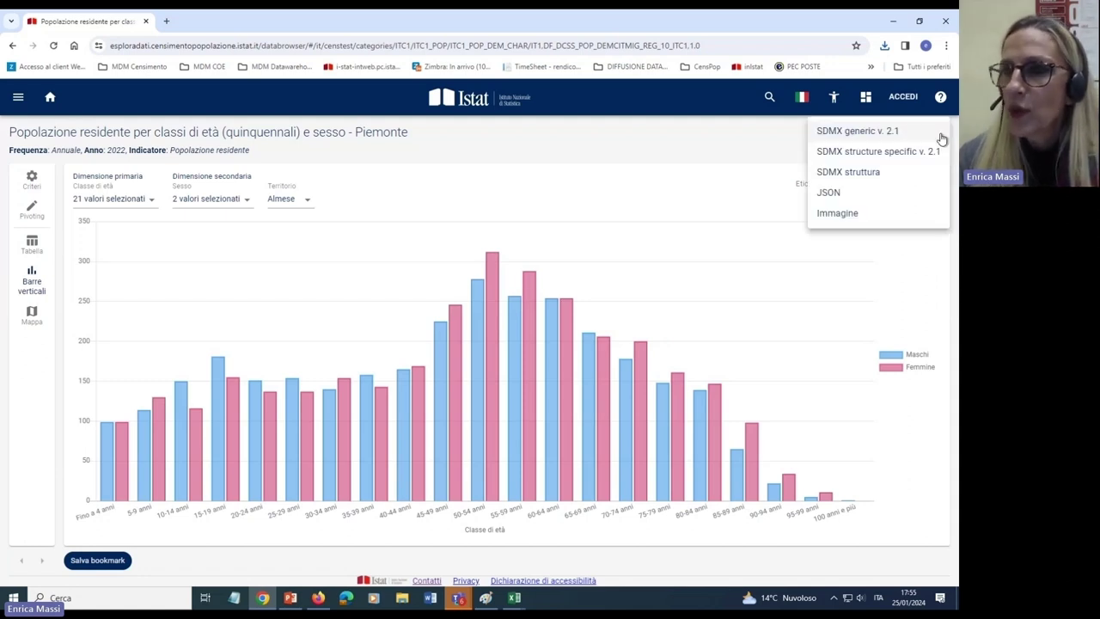
click(856, 215)
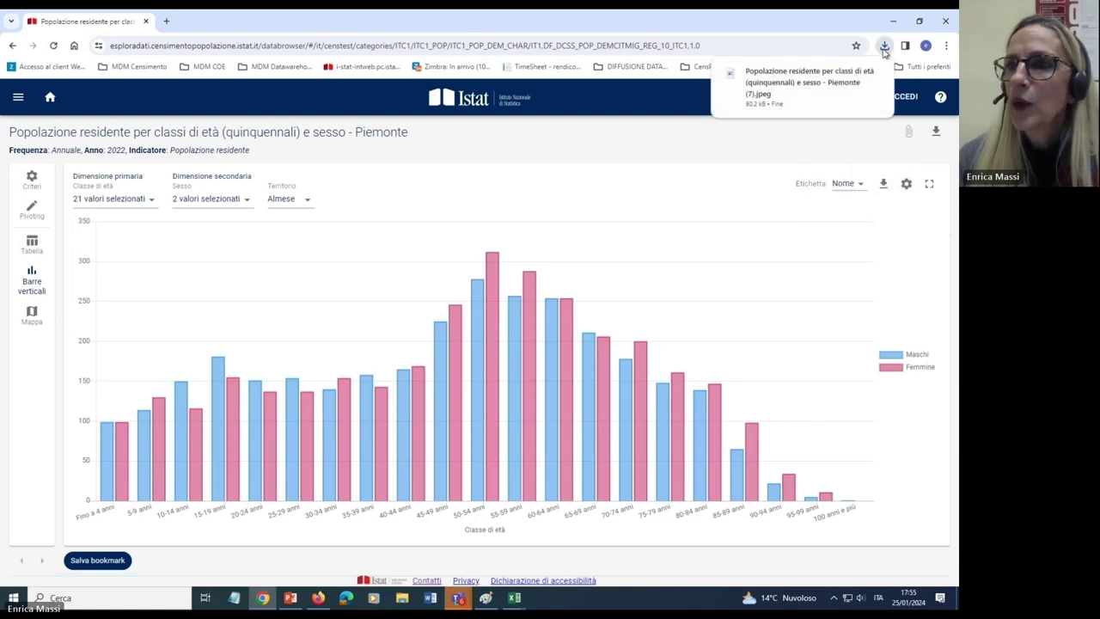
click(821, 81)
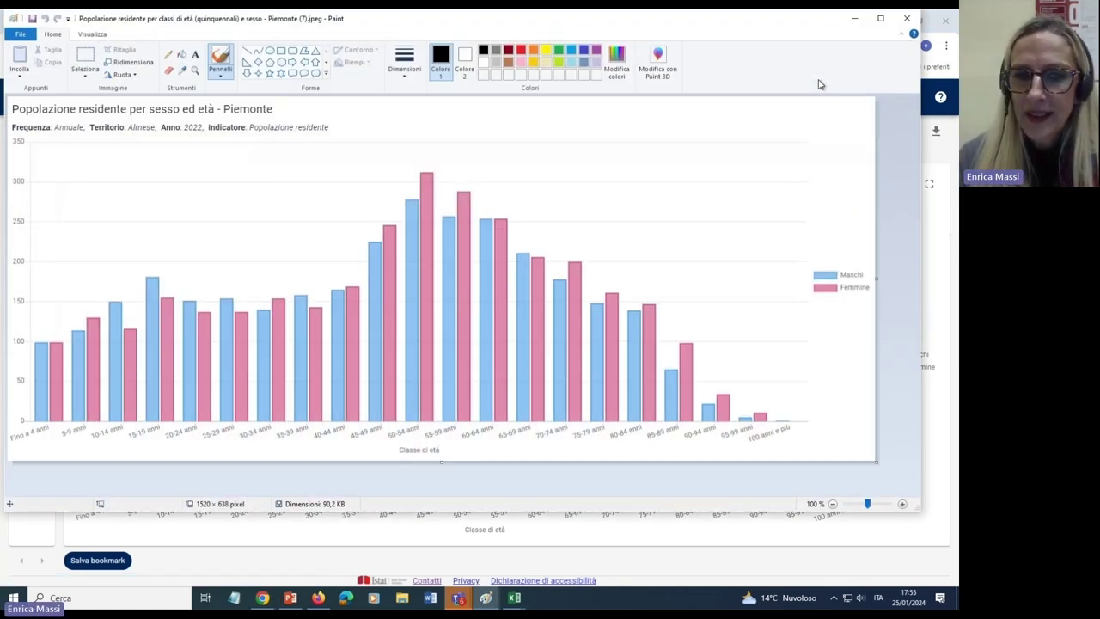
click(909, 21)
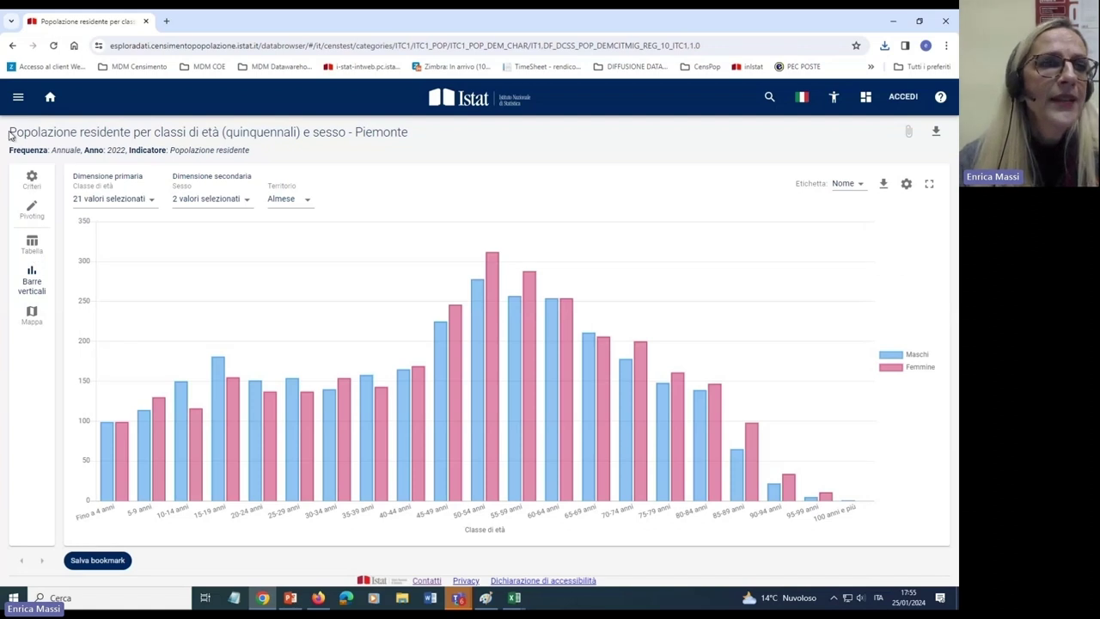
View the Costruisci tavole e grafici category list from the census home page, and return to the home page.
click(50, 100)
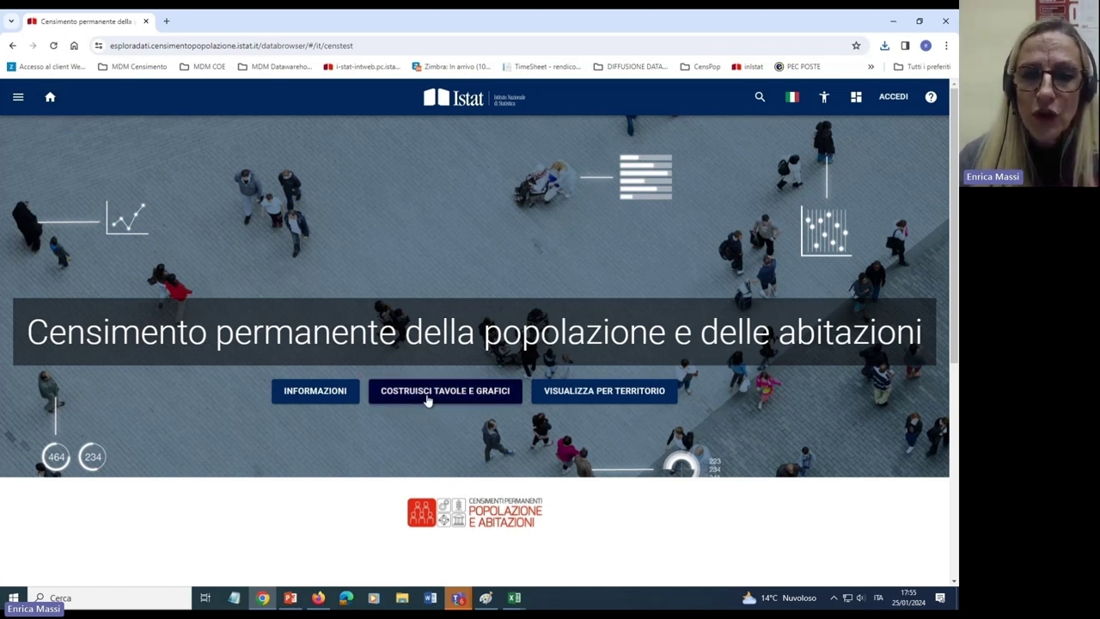
click(459, 396)
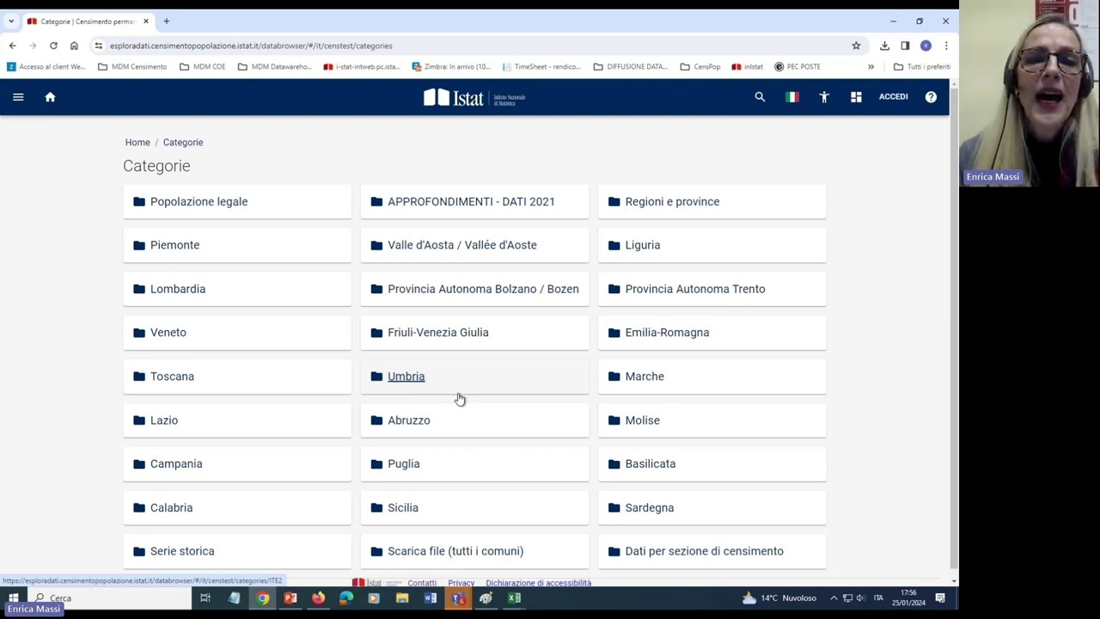
click(137, 143)
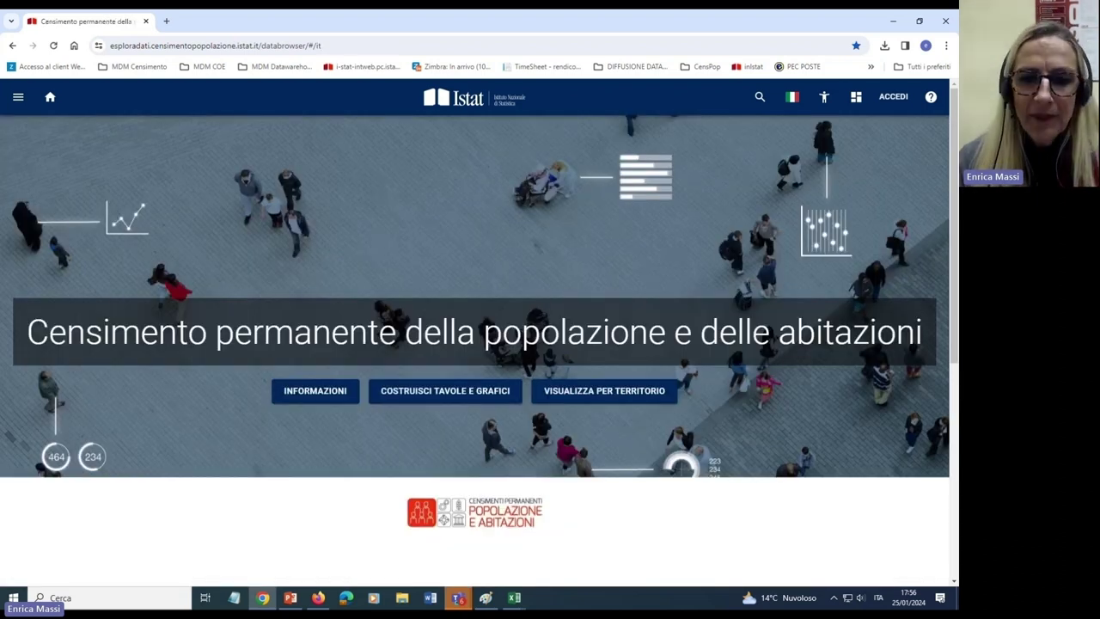
Open Visualizza per territorio and filter the dashboard to region Piemonte, province Torino and comune Agliè.
click(615, 397)
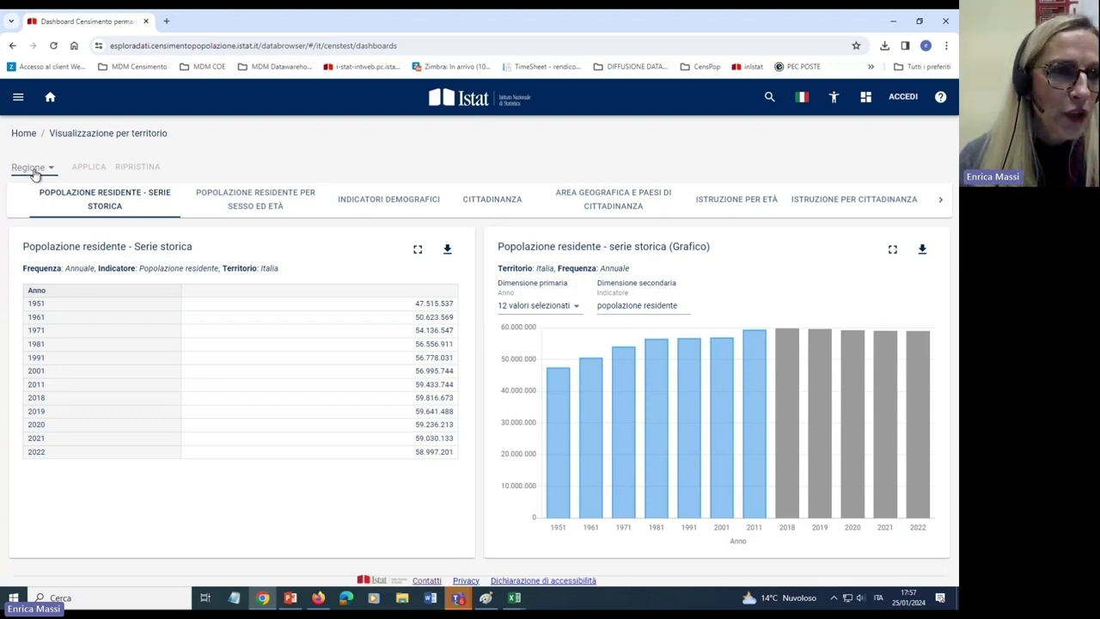
click(31, 168)
click(284, 270)
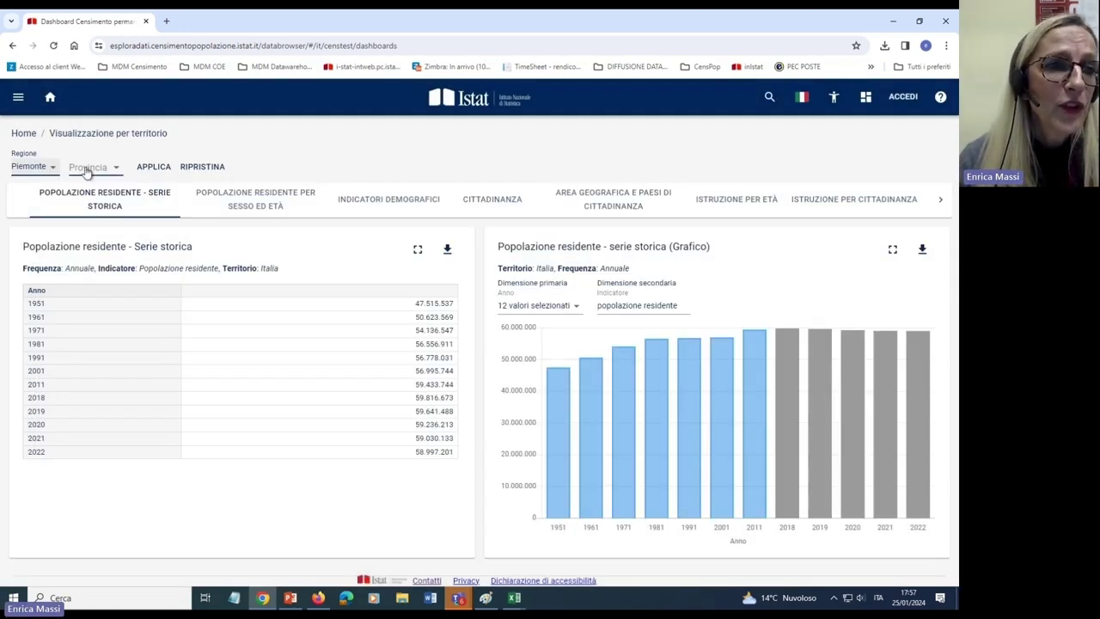
click(87, 169)
click(277, 269)
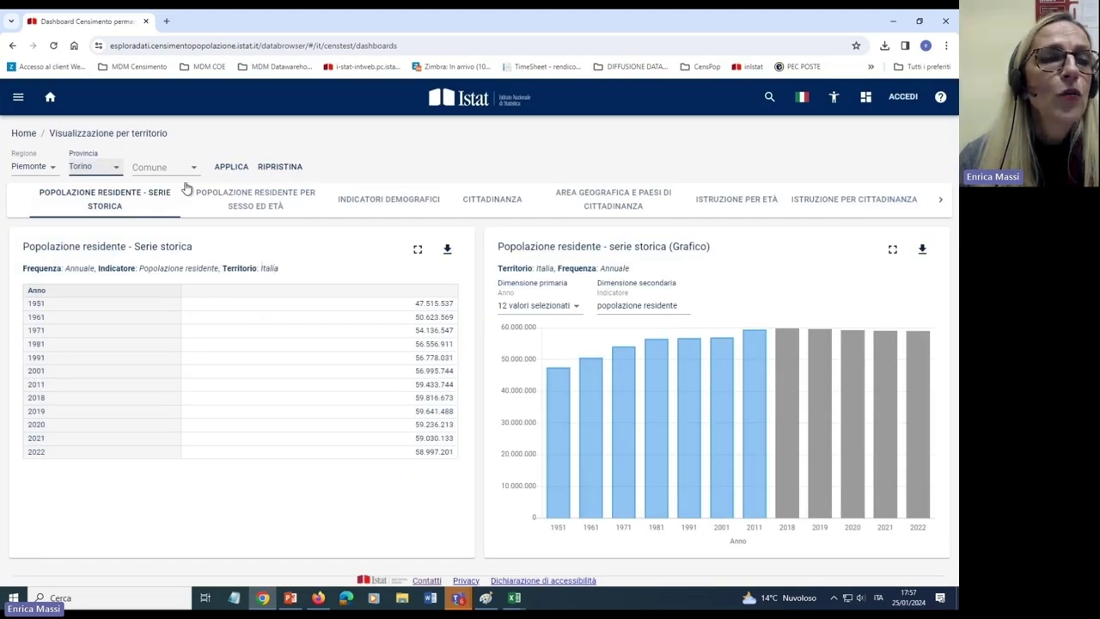
click(172, 168)
click(278, 268)
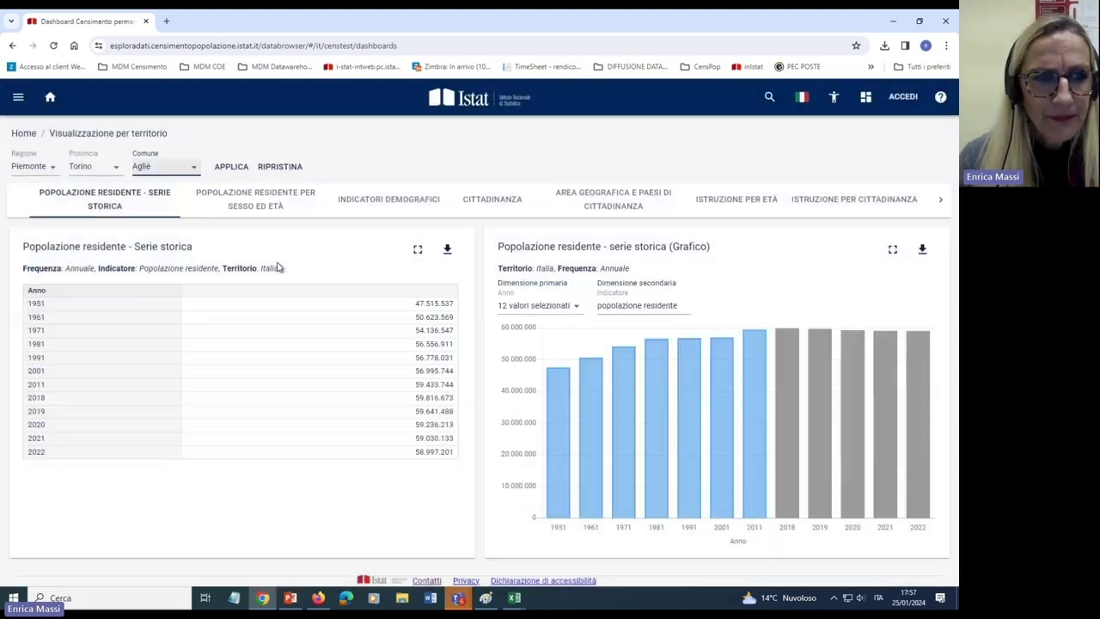
click(232, 168)
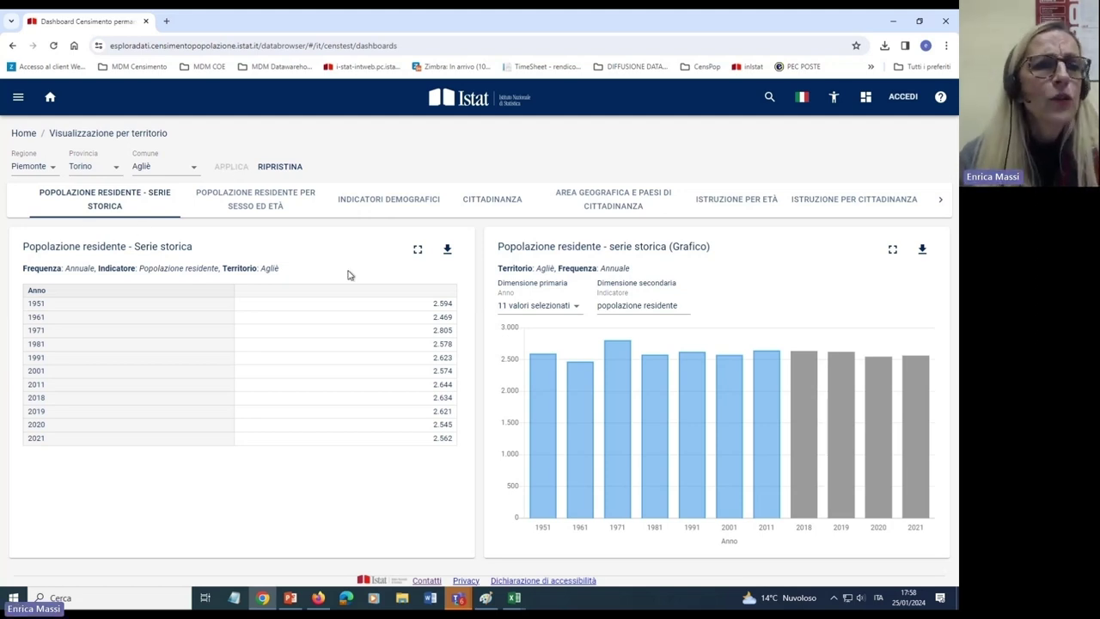
Open the Popolazione residente per sesso ed età dashboard and set the comparison table's year to 2001.
click(251, 208)
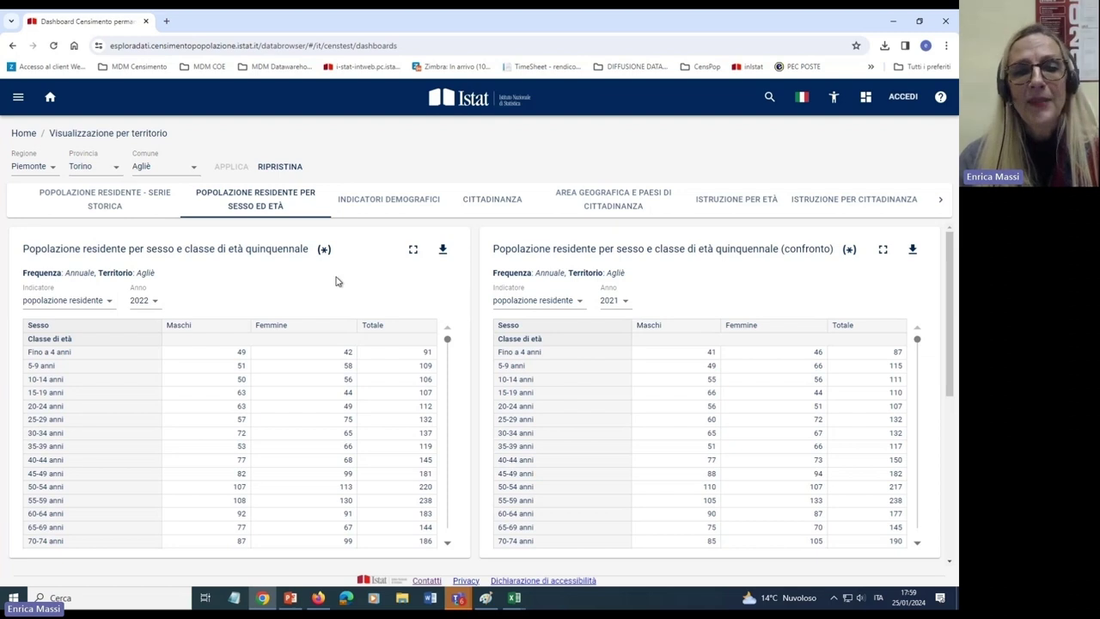
drag(100, 273, 162, 274)
drag(569, 273, 632, 274)
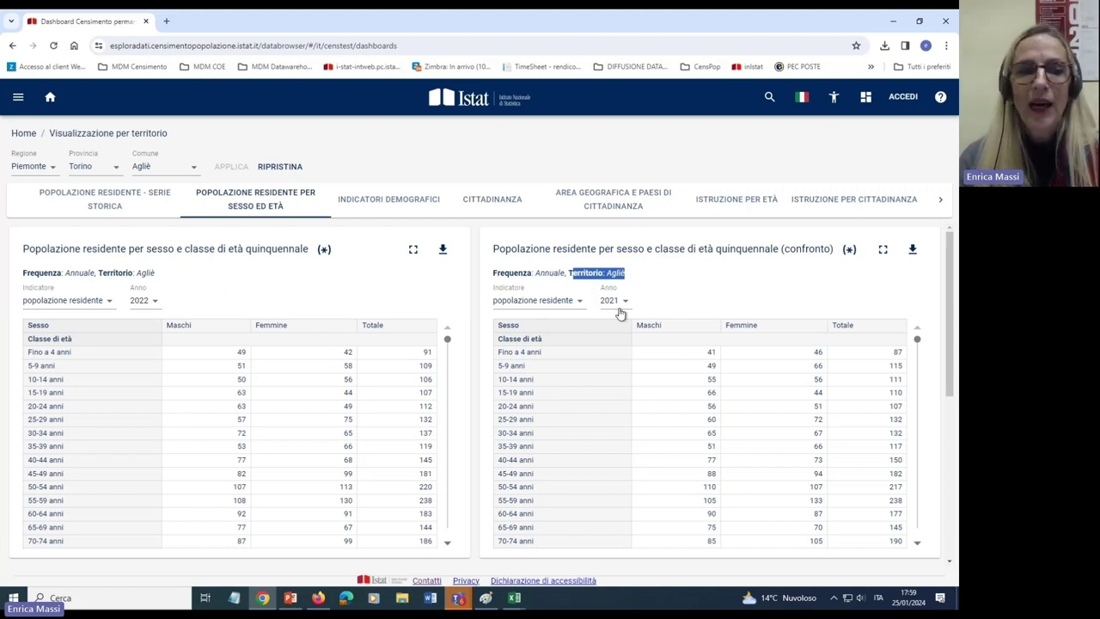
click(610, 302)
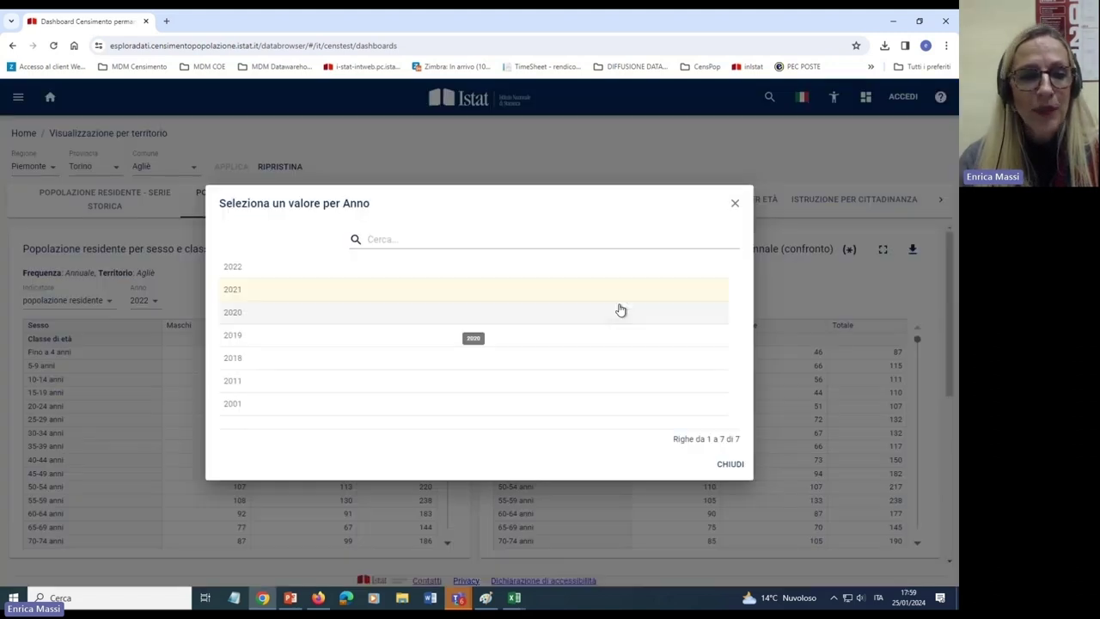
click(249, 410)
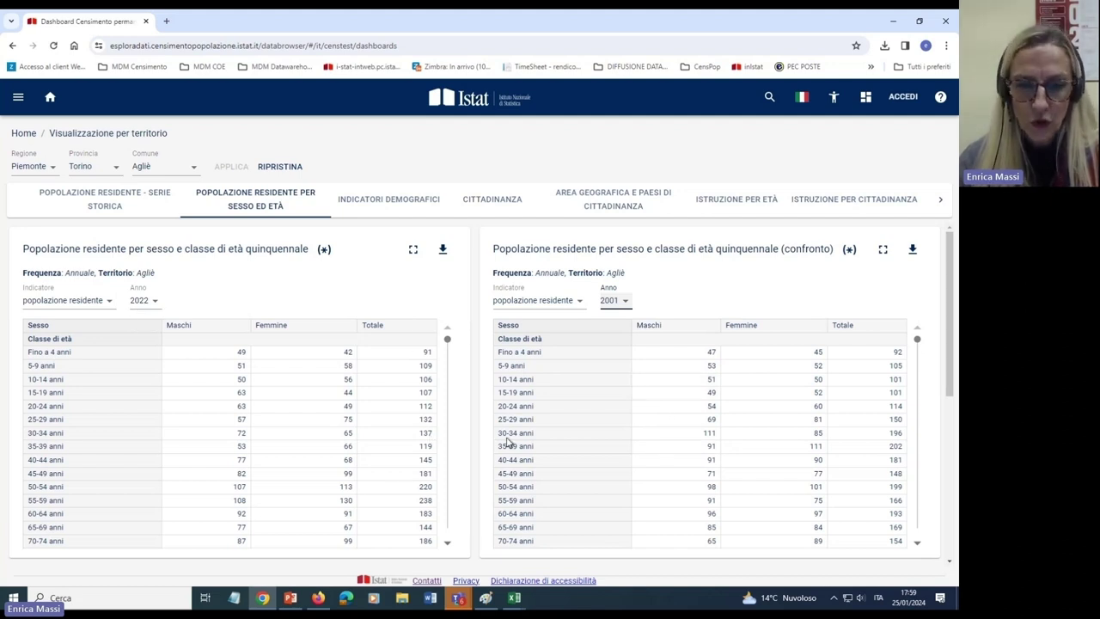
Set the year of the Piramide delle età (confronto) chart to 2001.
scroll(508, 440, down, 3)
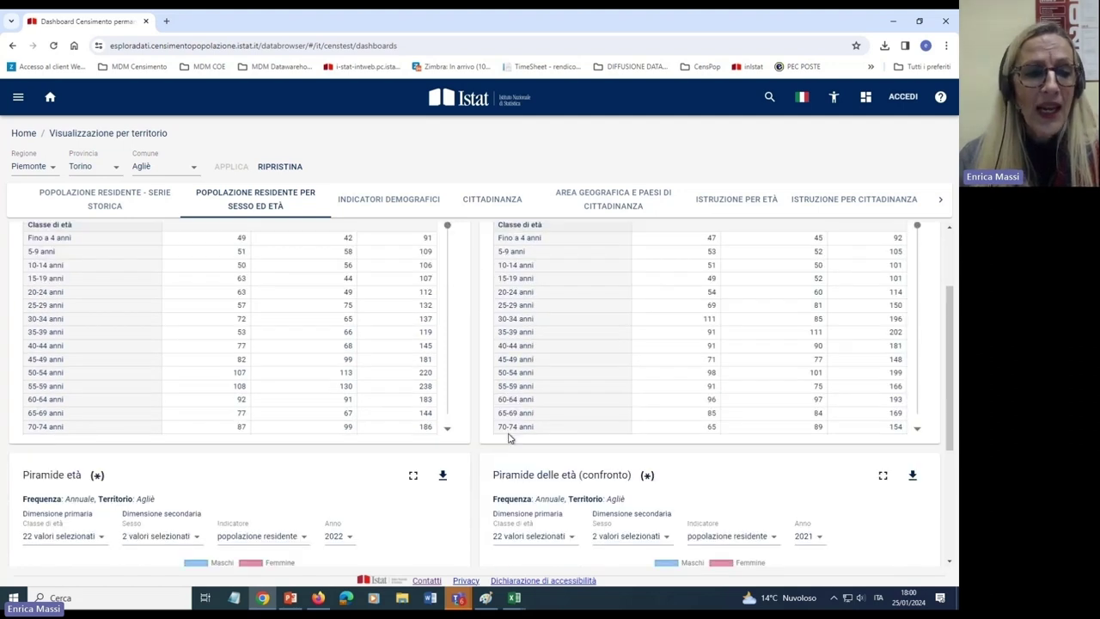
scroll(508, 437, down, 2)
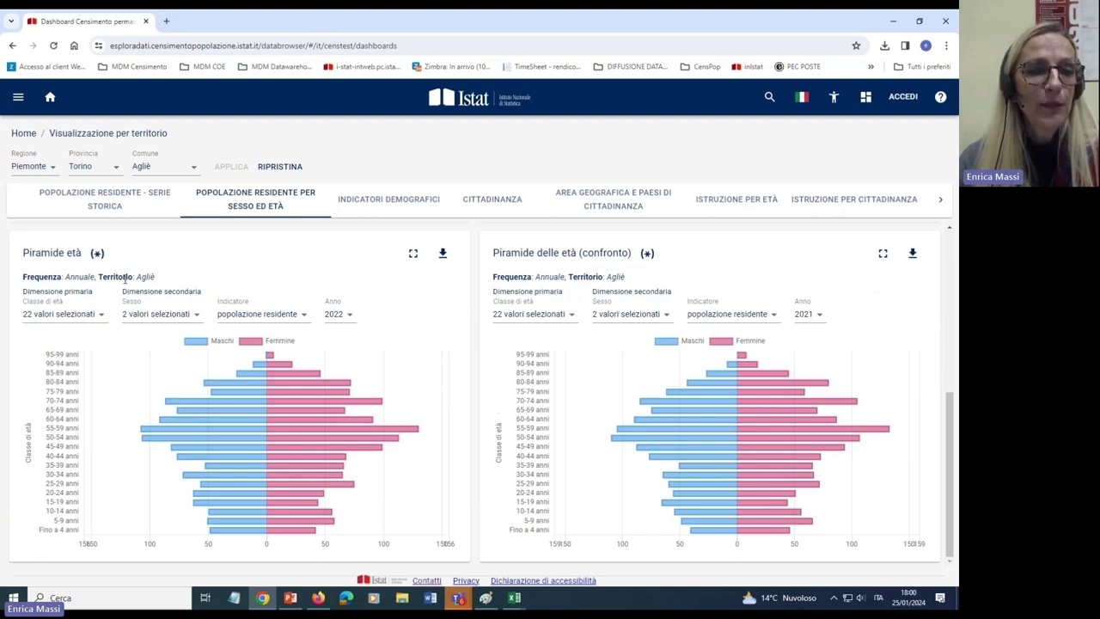
drag(124, 277, 167, 287)
drag(606, 277, 637, 280)
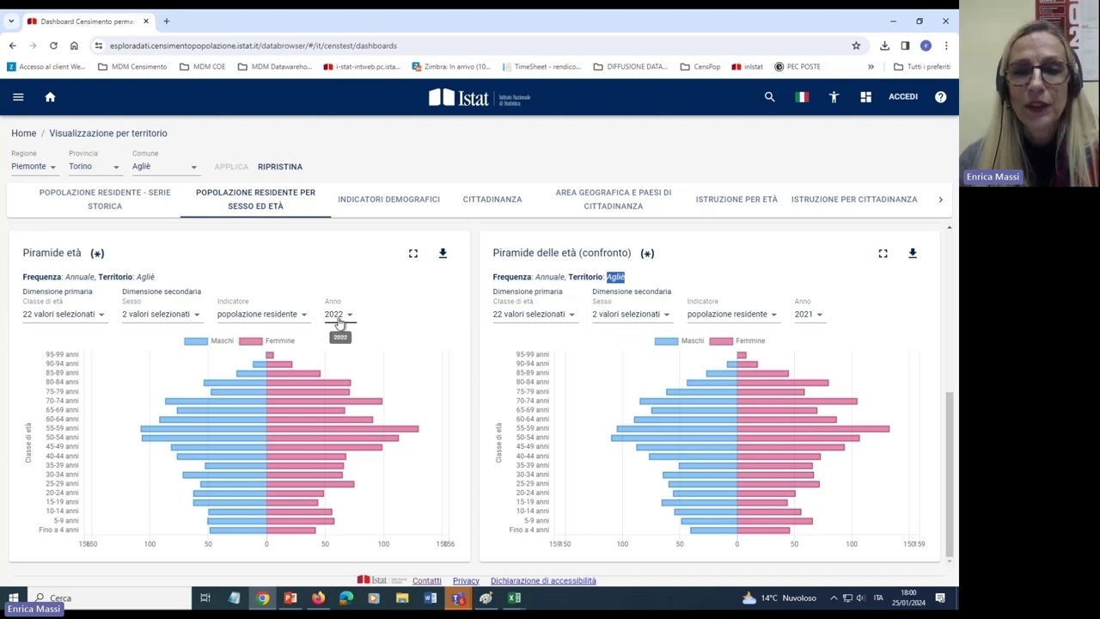
click(808, 324)
click(242, 410)
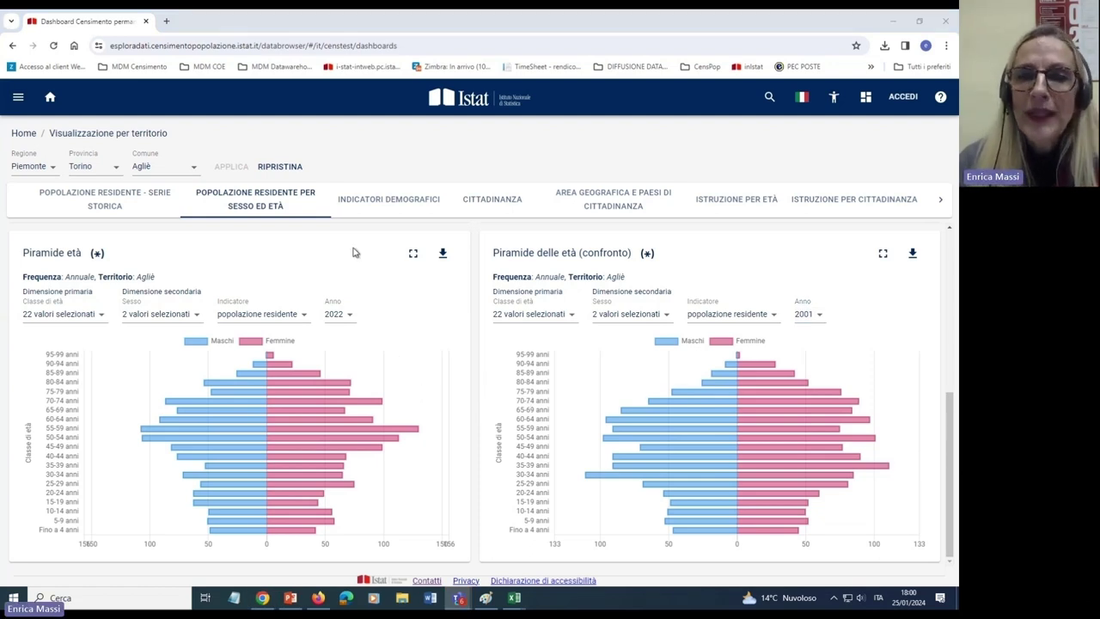
Open the Area geografica e paesi di cittadinanza dashboard and set the foreign population comparison table's year to 2018.
click(608, 201)
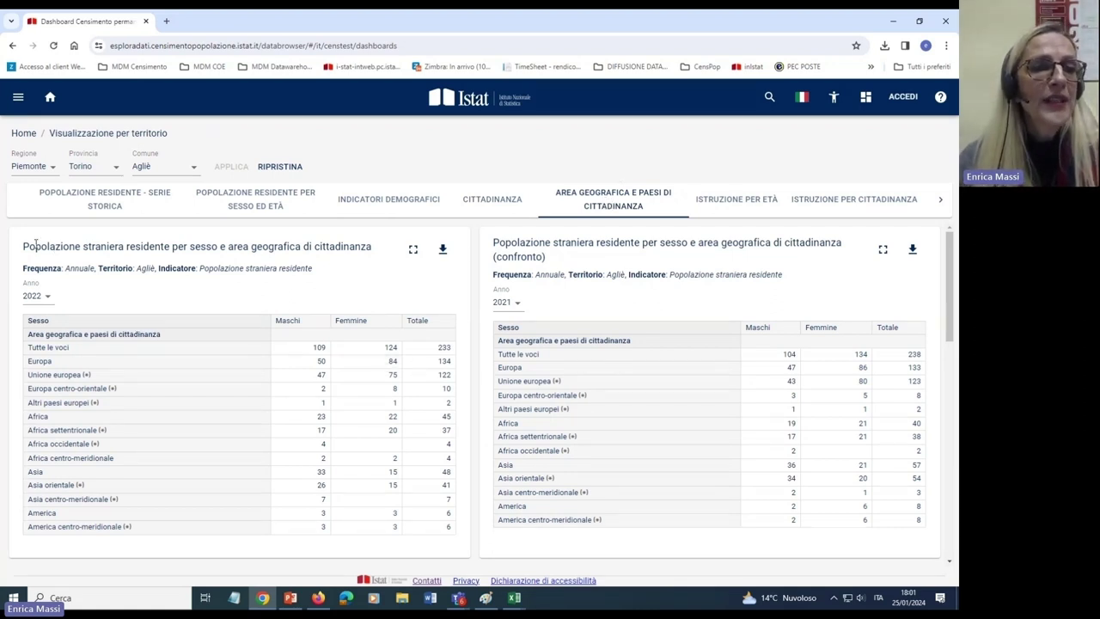
drag(36, 243, 364, 246)
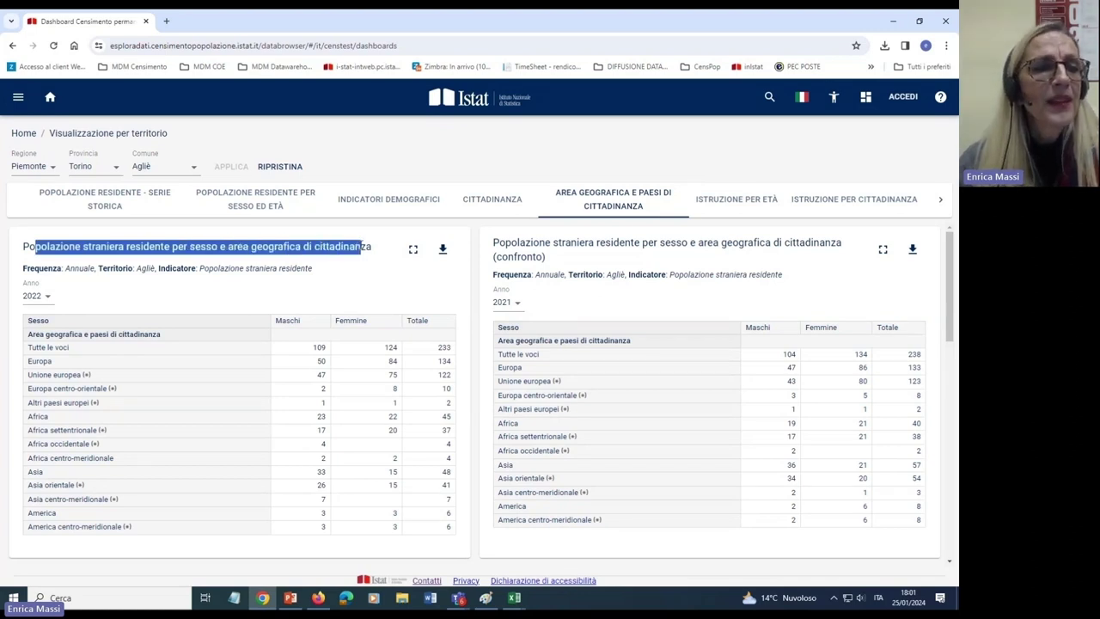
drag(135, 268, 314, 269)
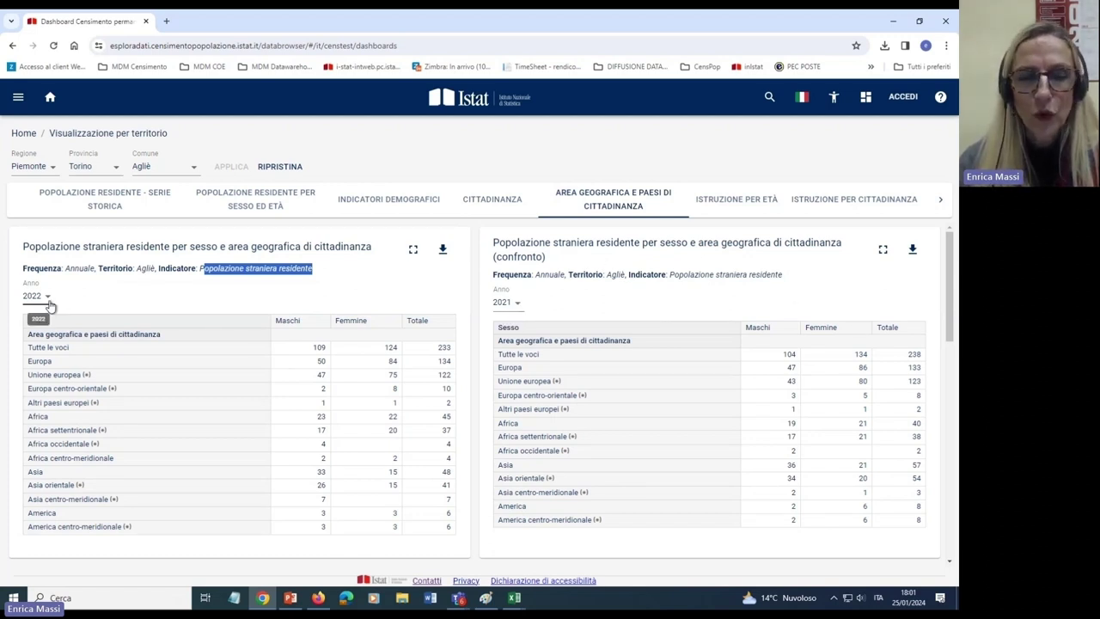
click(508, 306)
click(275, 359)
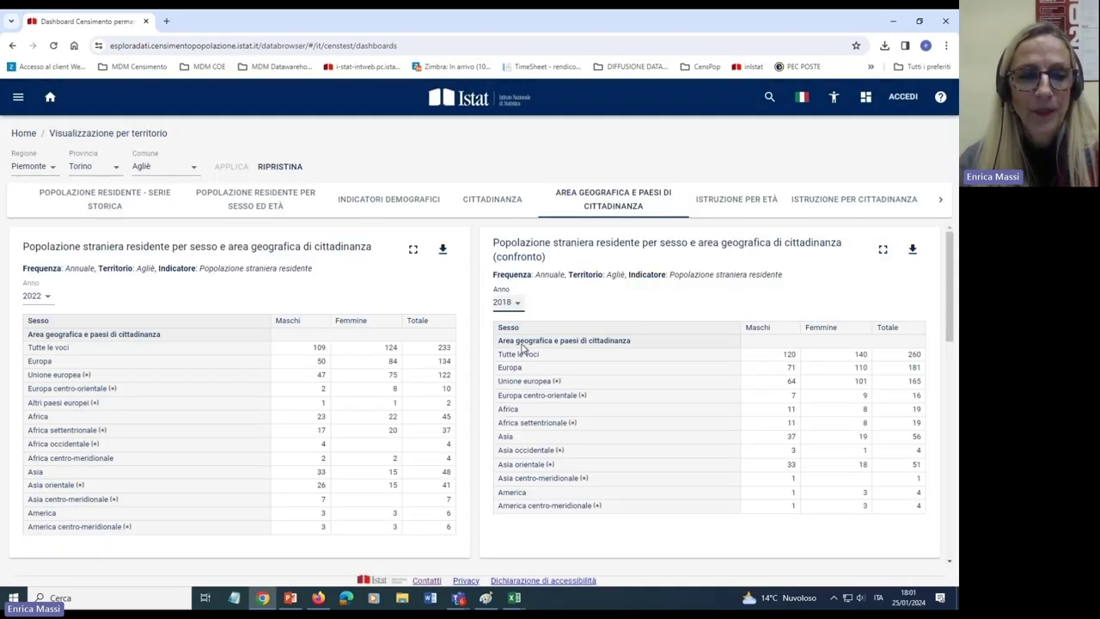
Examine the Unione europea, Africa settentrionale and Asia orientale bars in the Aree geografiche di cittadinanza chart.
scroll(463, 385, down, 2)
scroll(463, 386, down, 4)
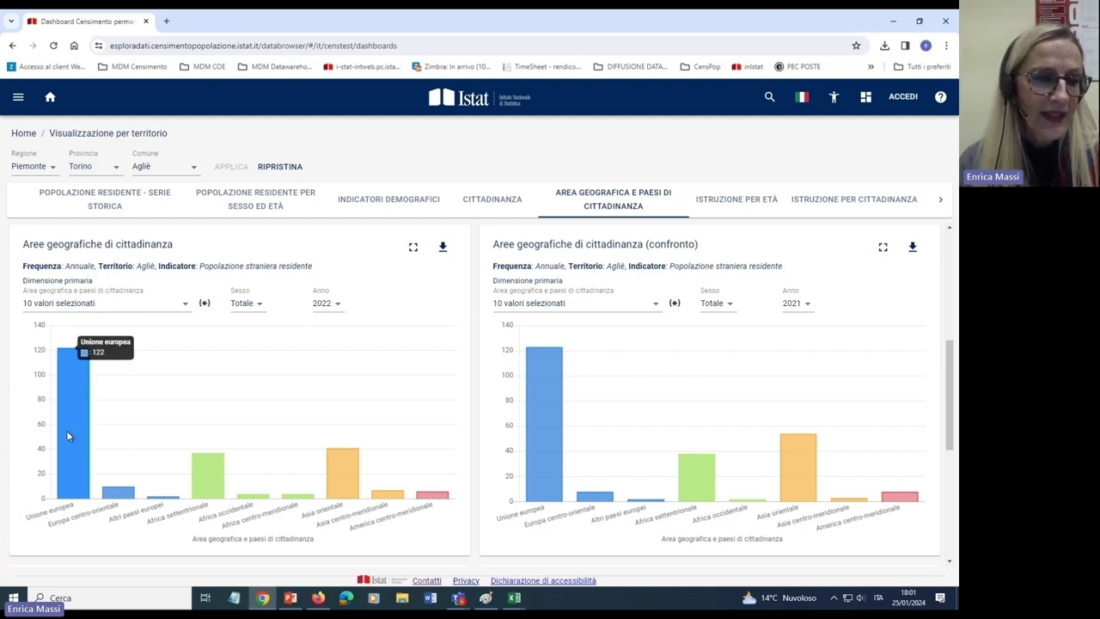
mouse_move(68, 442)
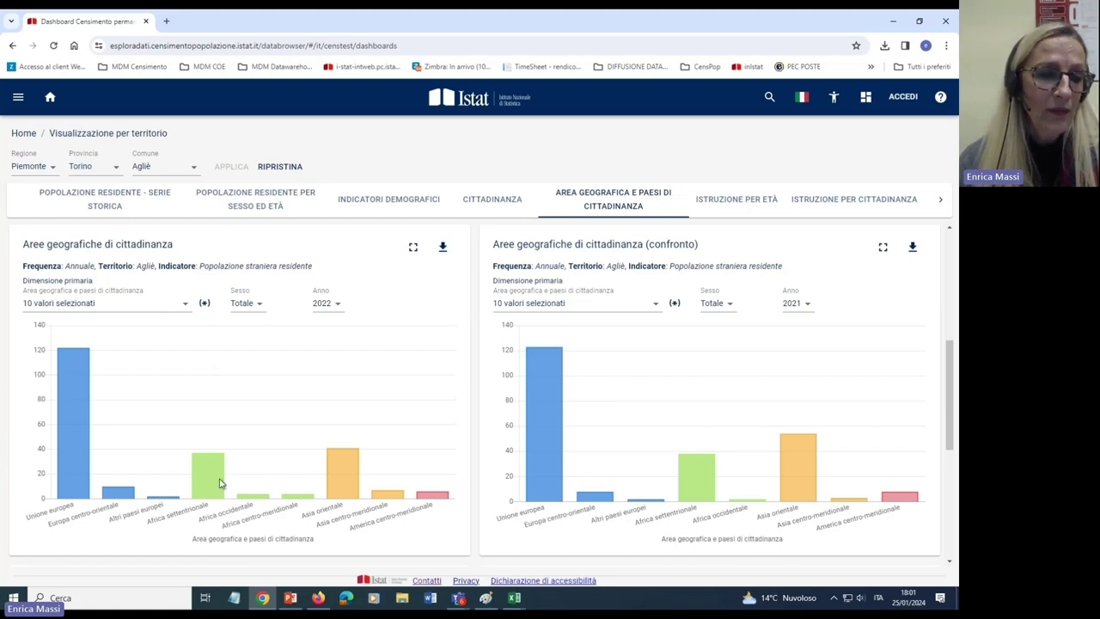
mouse_move(212, 482)
mouse_move(348, 482)
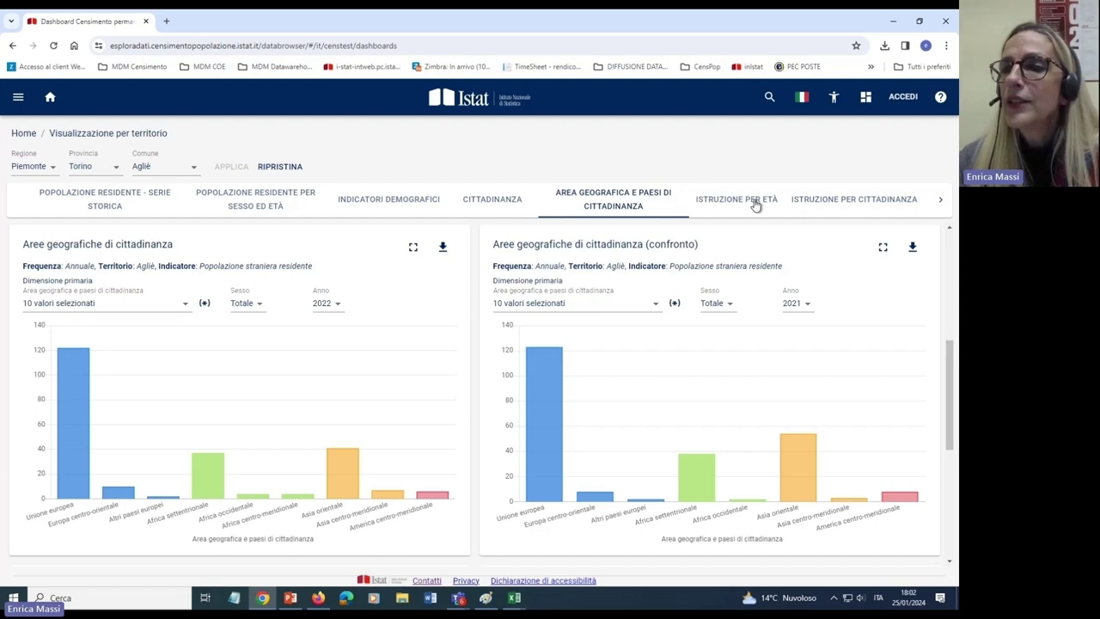
Open the Istruzione per cittadinanza dashboard for Agliè and view its Grado di istruzione per sesso e cittadinanza chart.
click(853, 200)
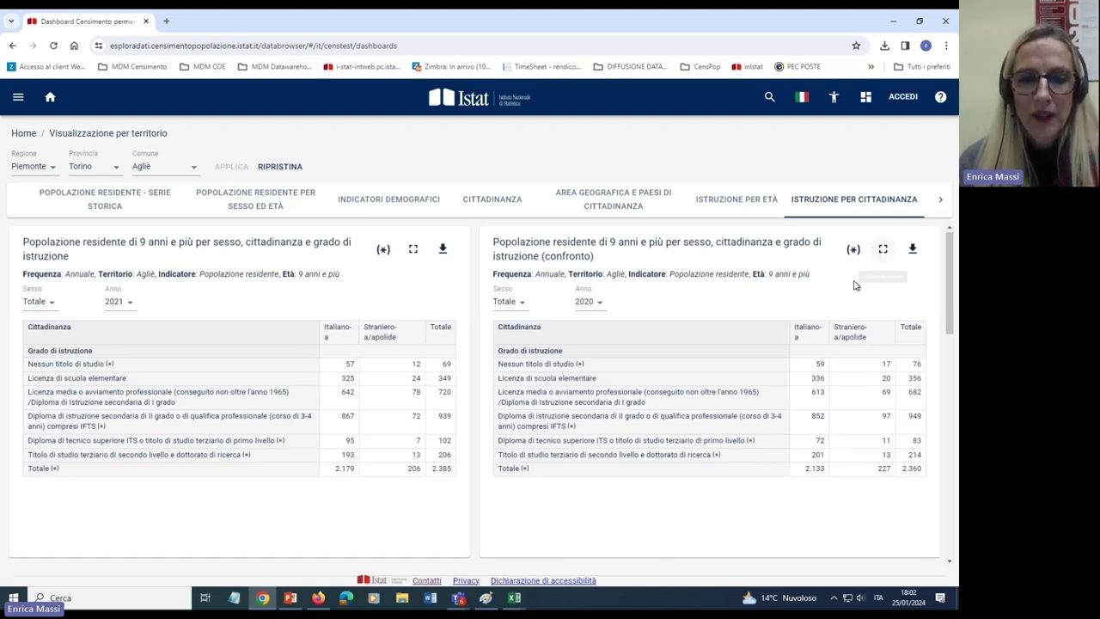
scroll(799, 287, down, 3)
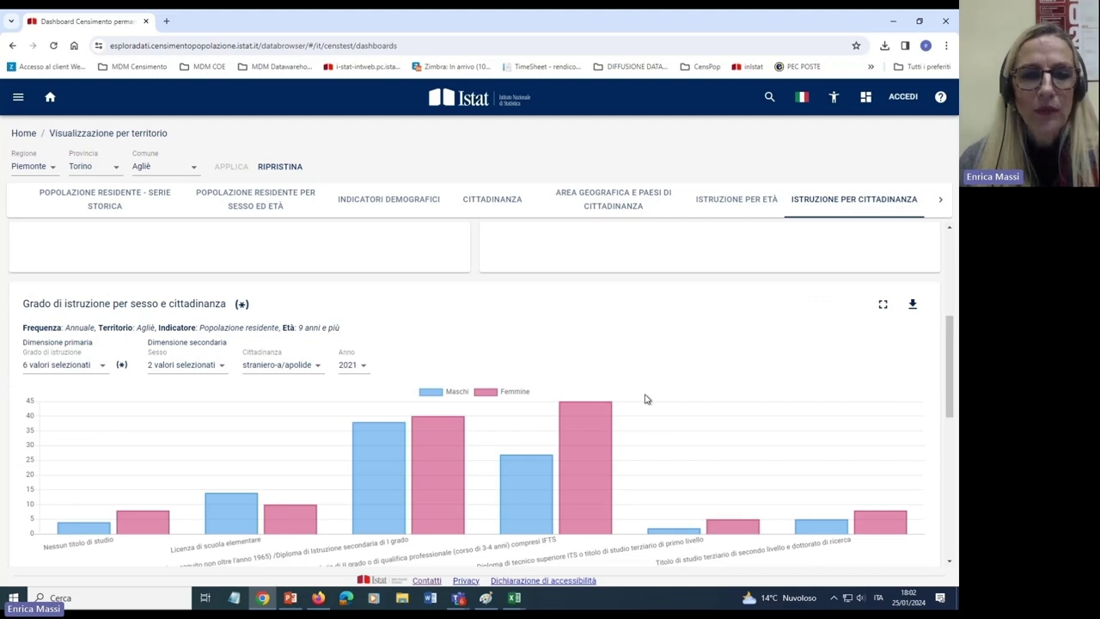
scroll(649, 422, down, 1)
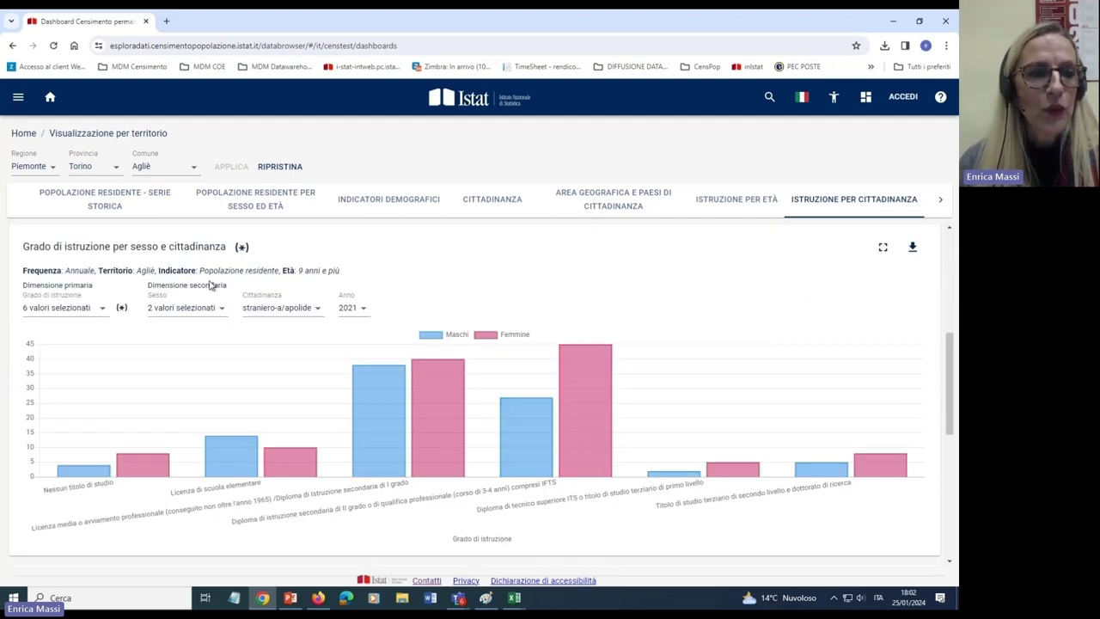
drag(135, 269, 158, 270)
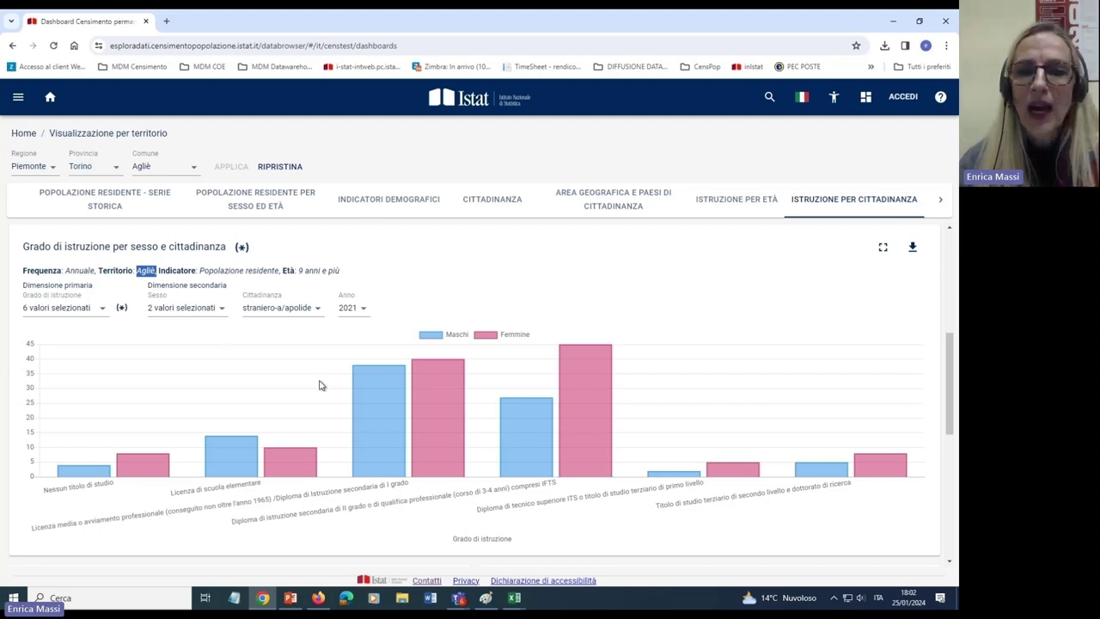
click(716, 278)
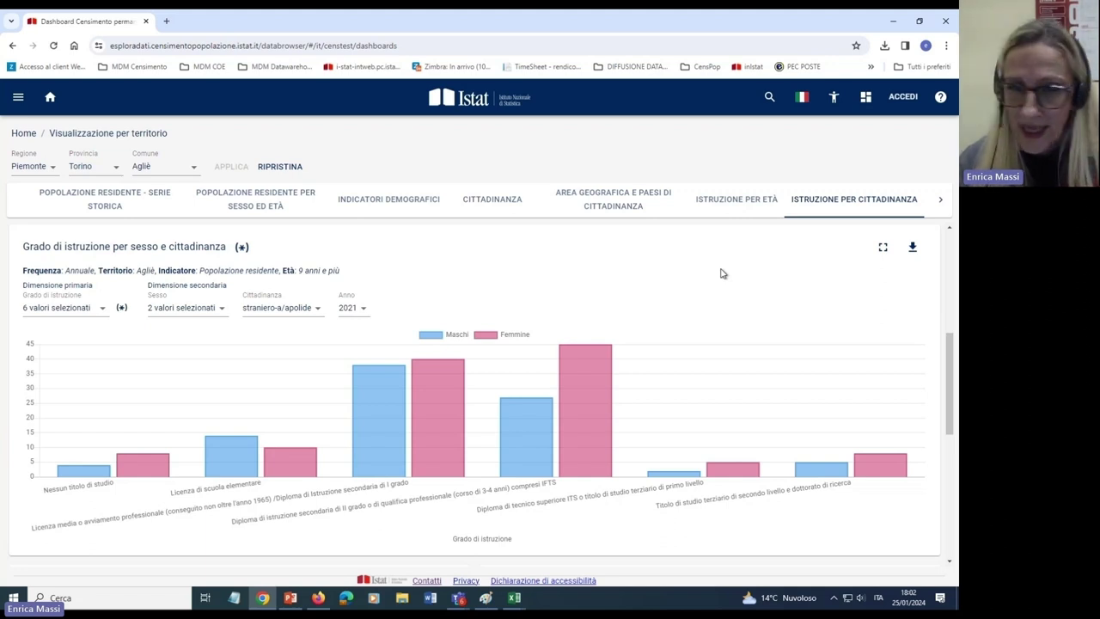
View the Grado di istruzione per sesso e cittadinanza chart in full screen and return to the dashboard.
click(882, 249)
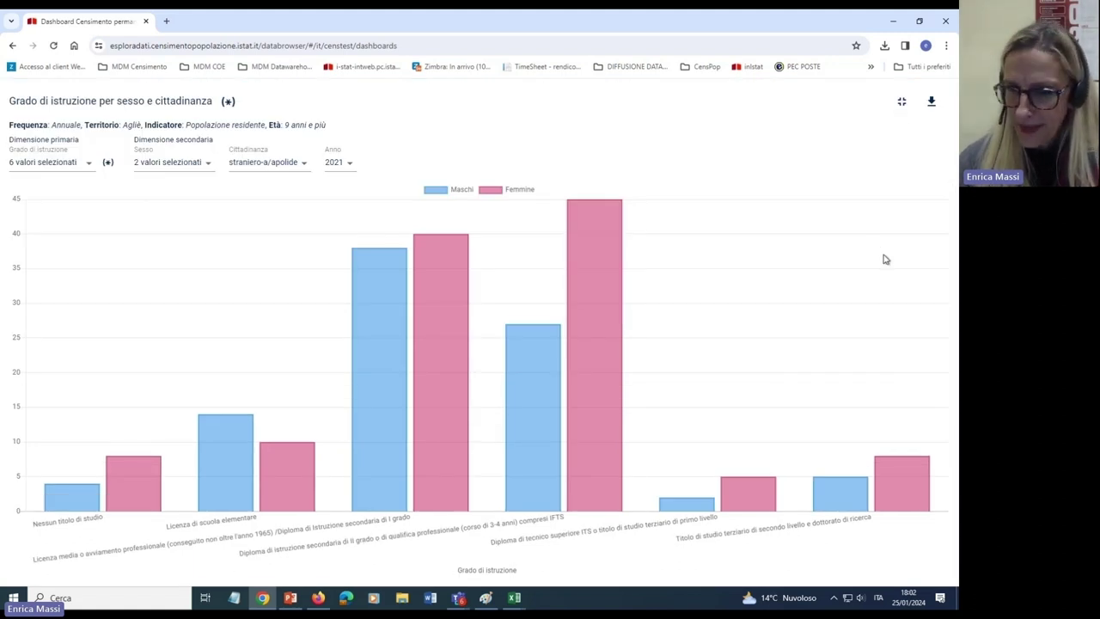
click(902, 104)
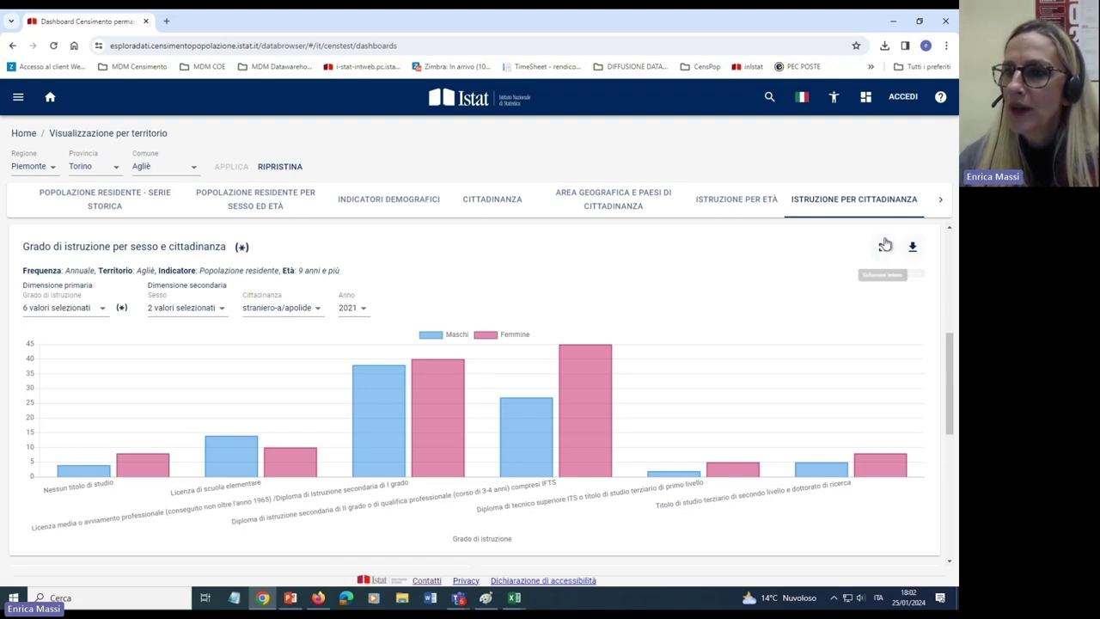
click(884, 251)
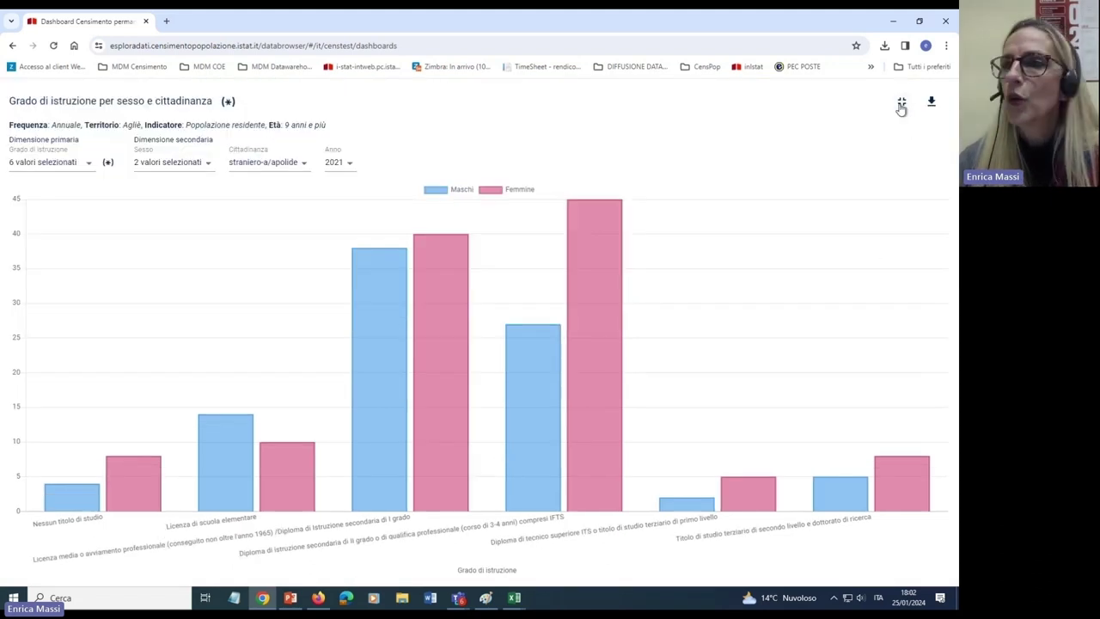
click(902, 104)
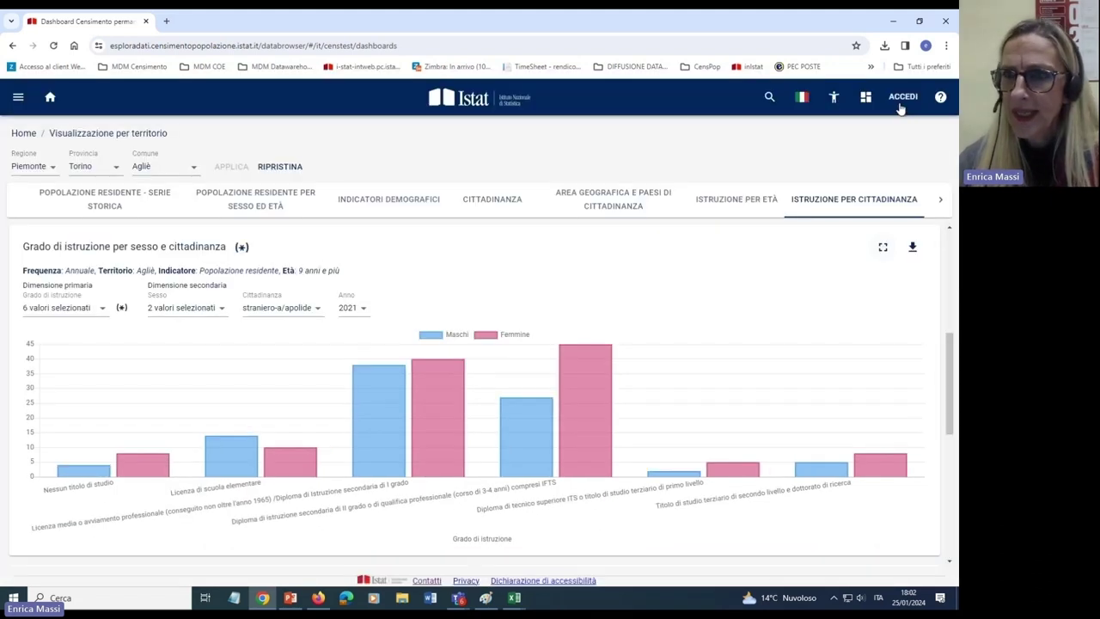
Download the Grado di istruzione per sesso e cittadinanza chart as an image, view the downloaded JPEG, and close it.
click(914, 250)
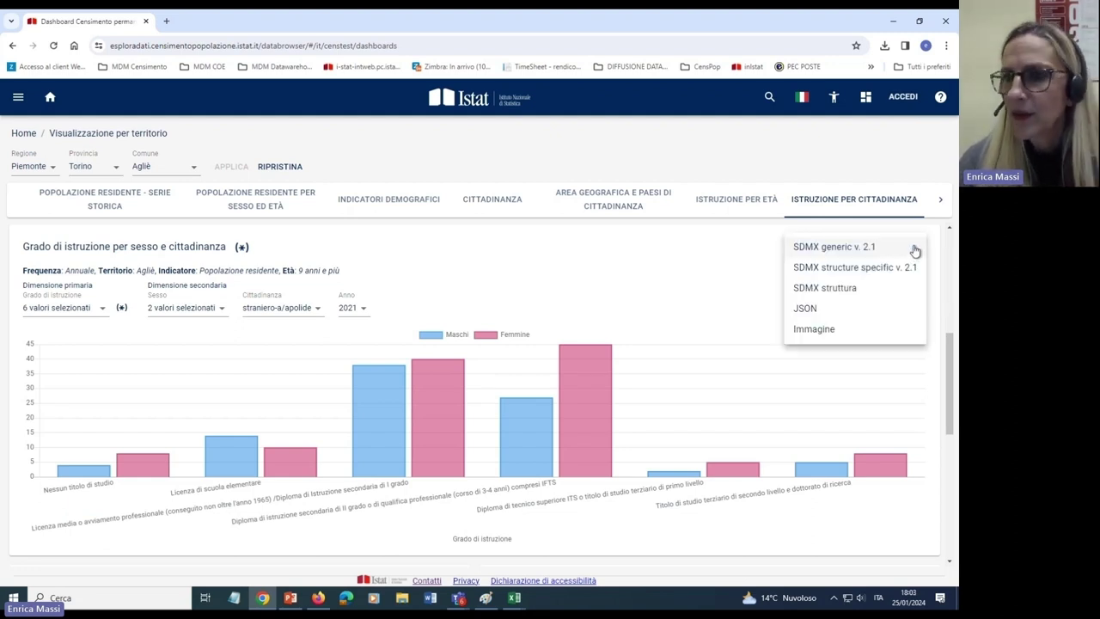
click(823, 339)
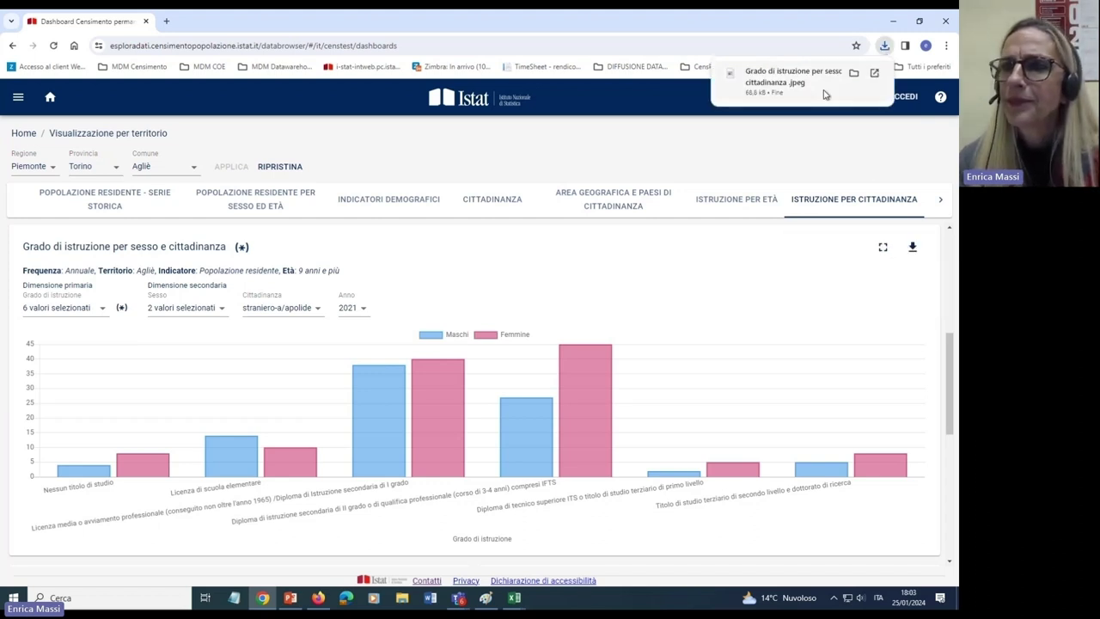
click(785, 82)
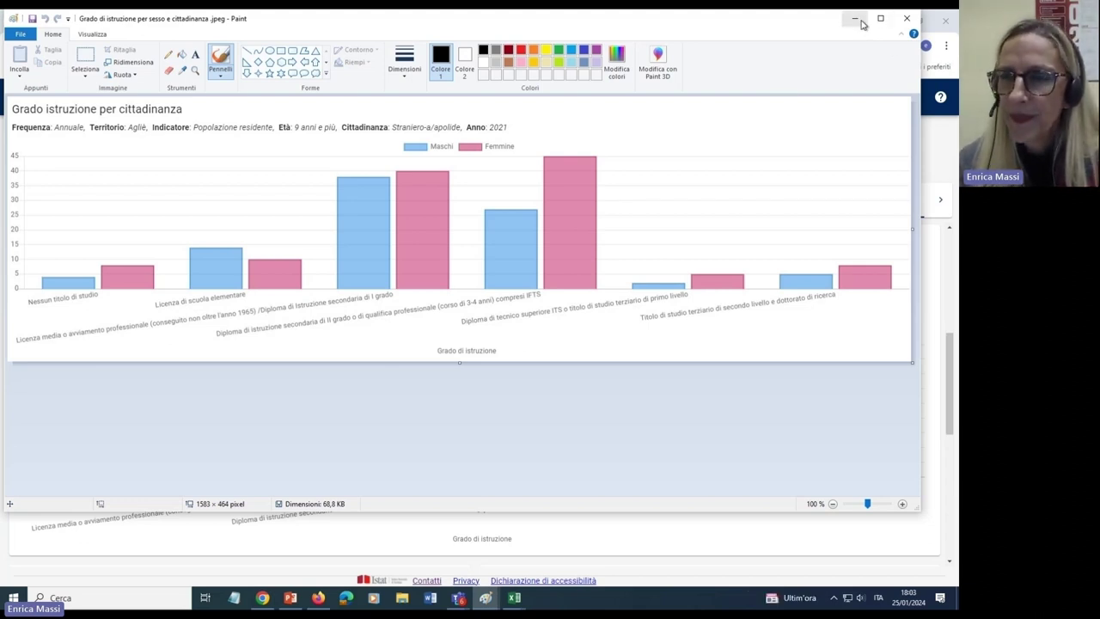
click(909, 19)
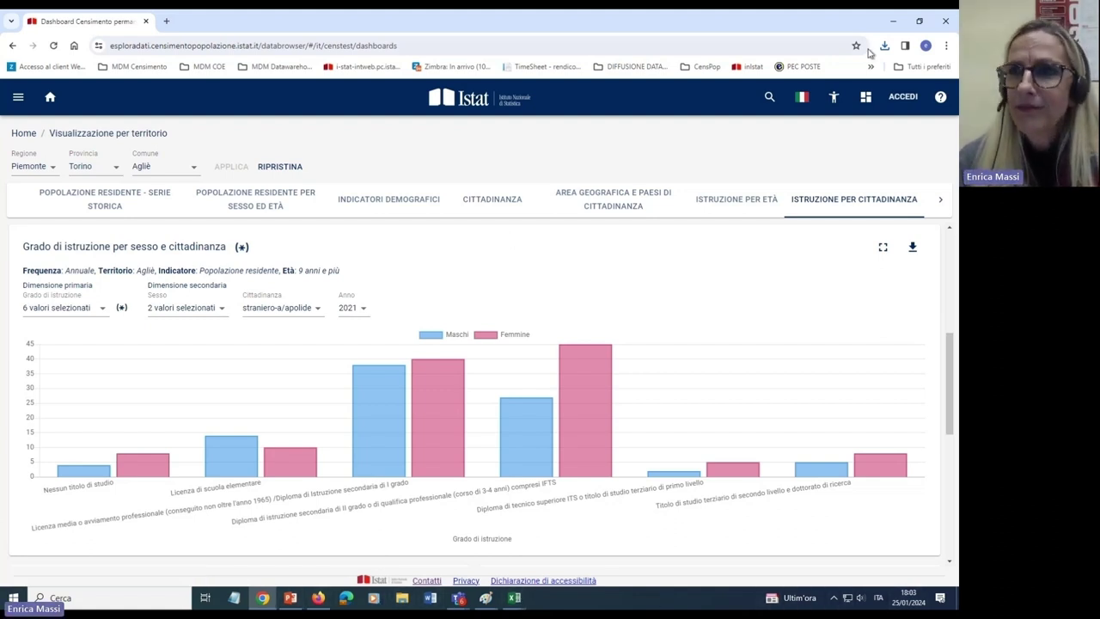
Minimize the browser and the PowerPoint presentation and switch to the Teams meeting window.
click(893, 21)
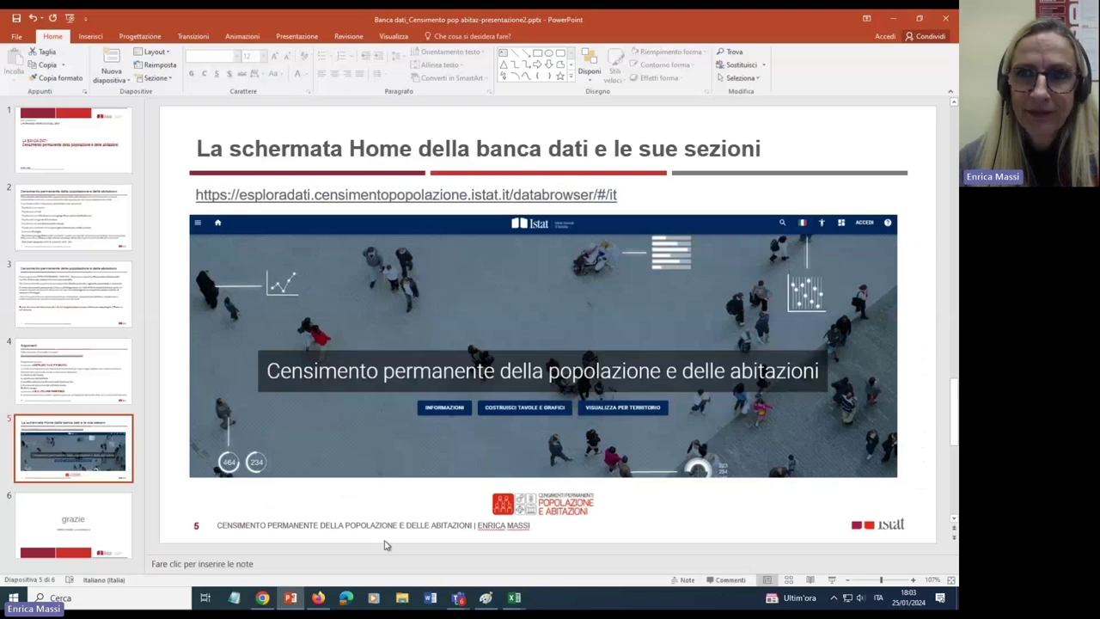
click(894, 19)
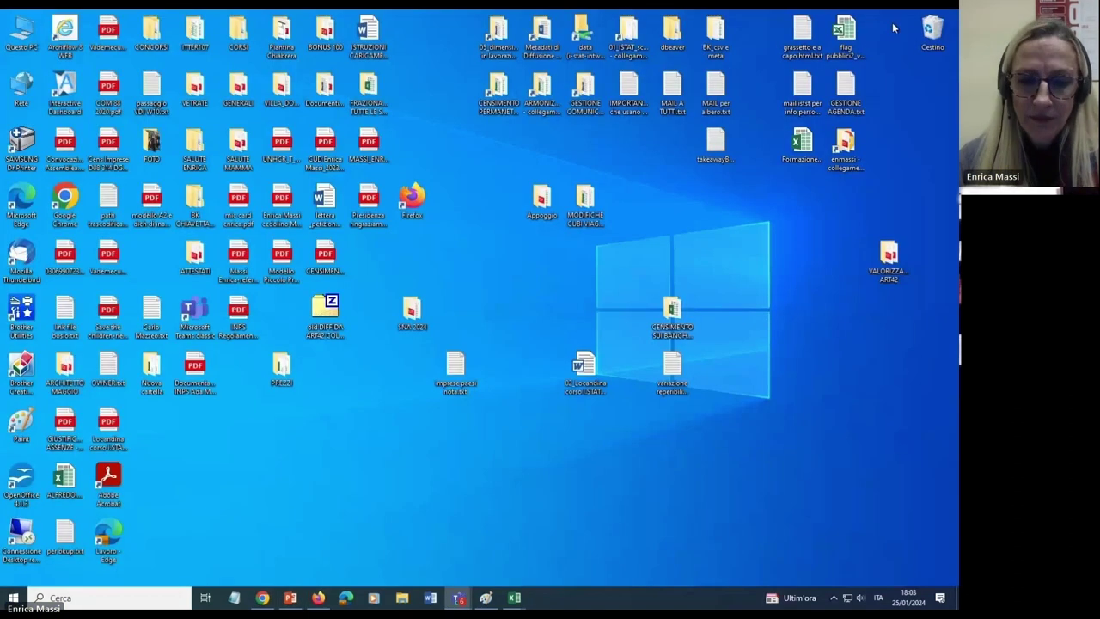
mouse_move(462, 602)
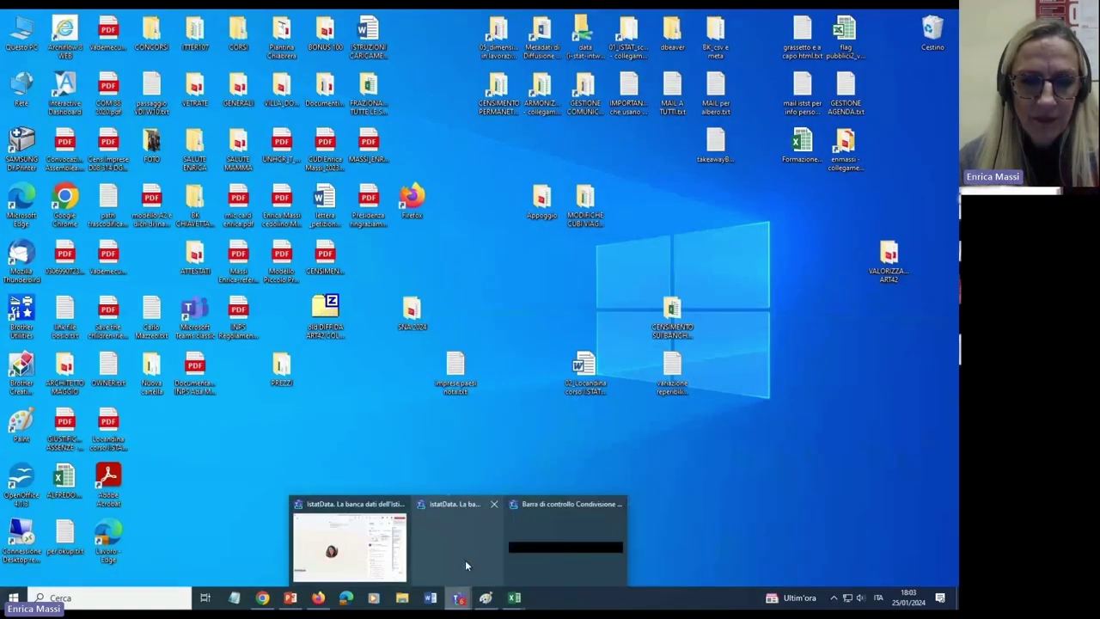
click(361, 549)
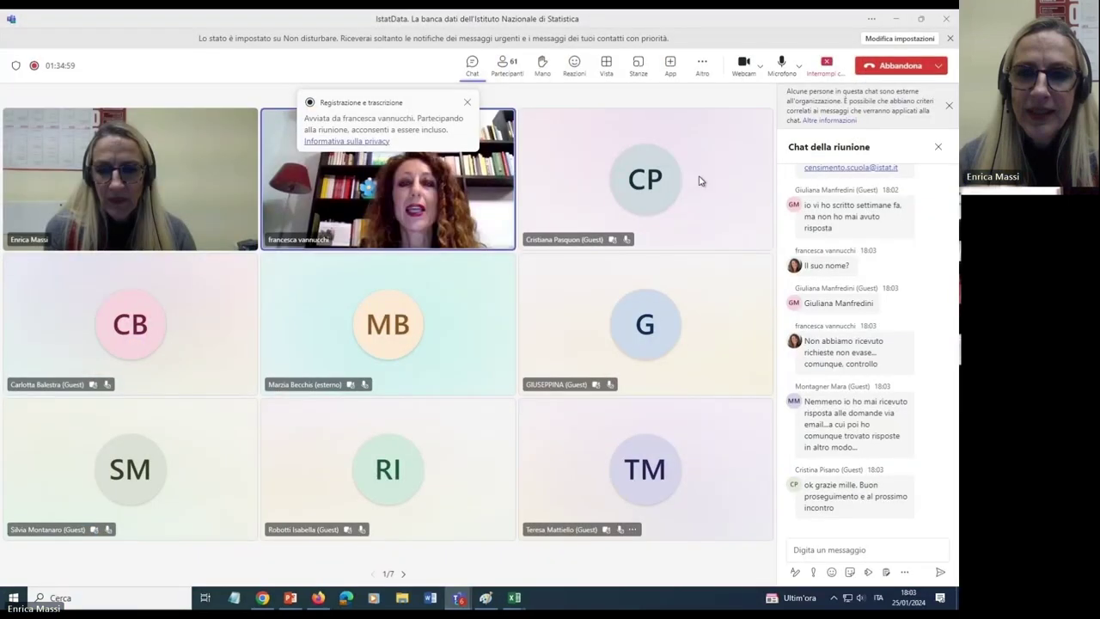
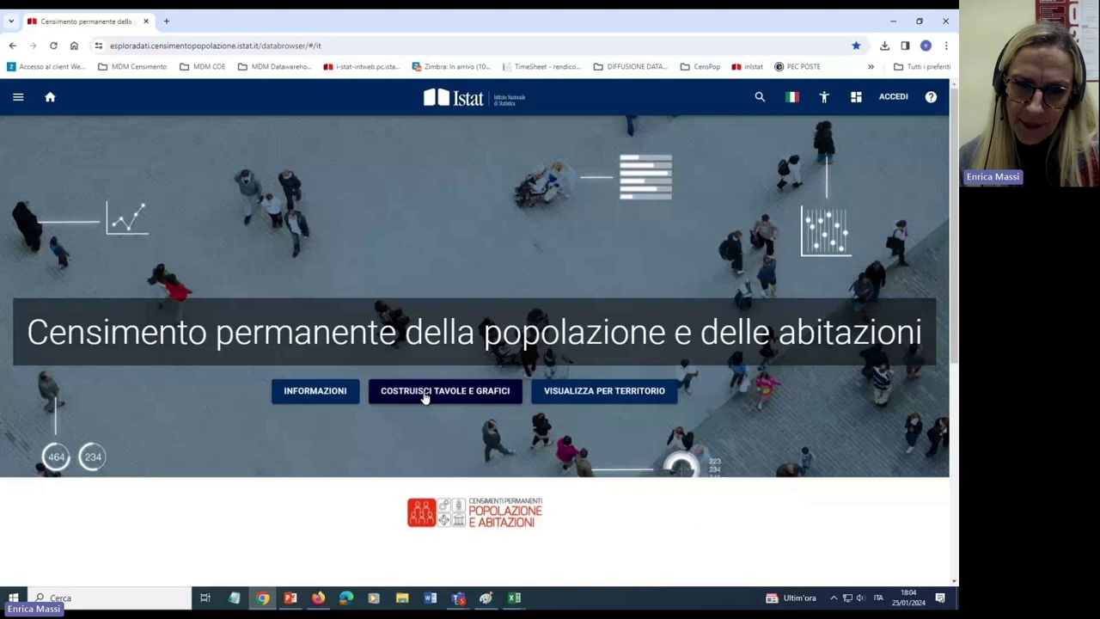
Open the dataset Popolazione residente per singole età, sesso e cittadinanza - regioni from the Regioni e province category.
click(423, 393)
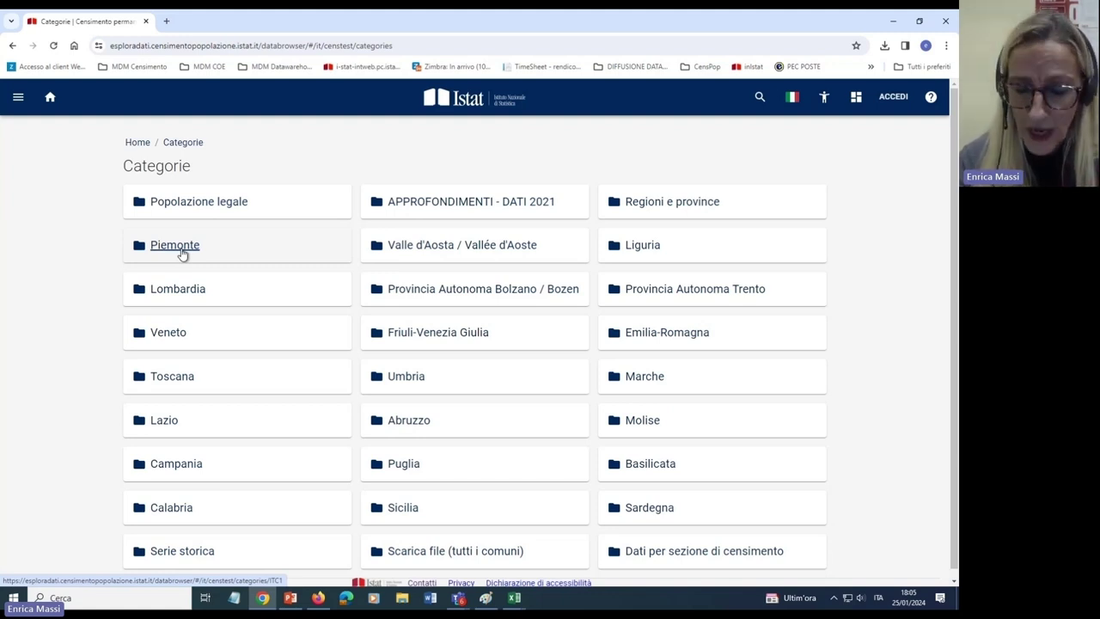
click(670, 205)
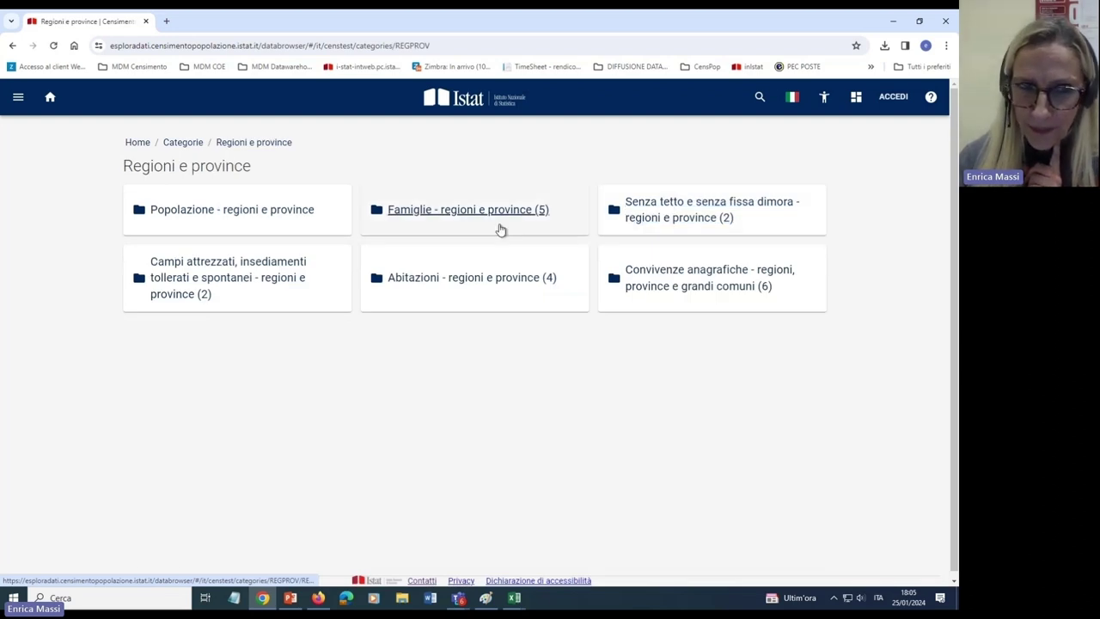
click(257, 210)
click(258, 220)
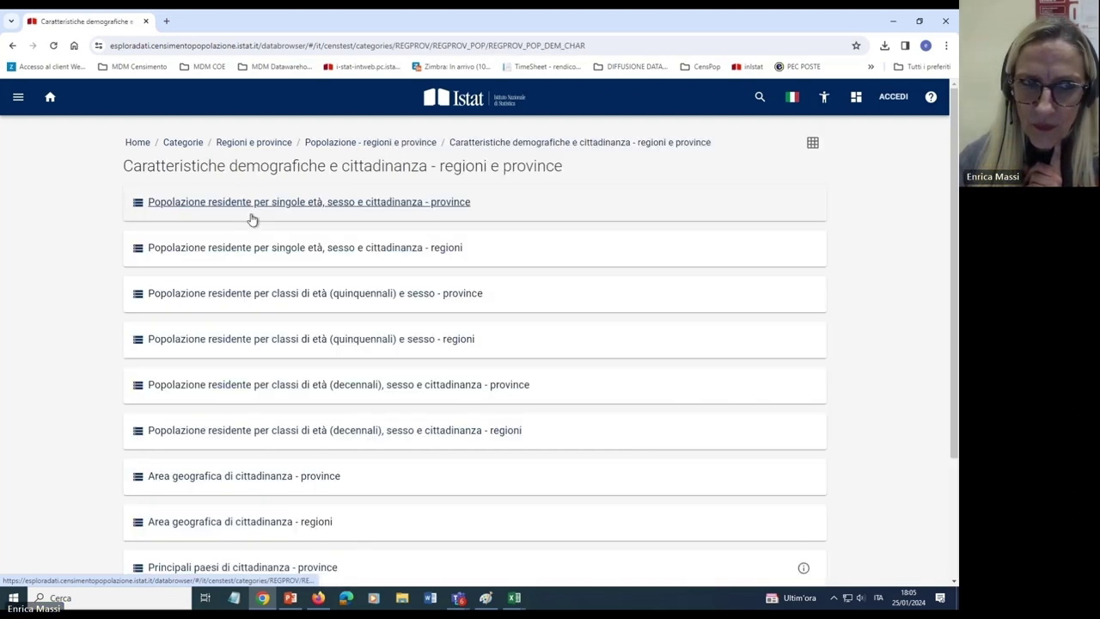
click(307, 250)
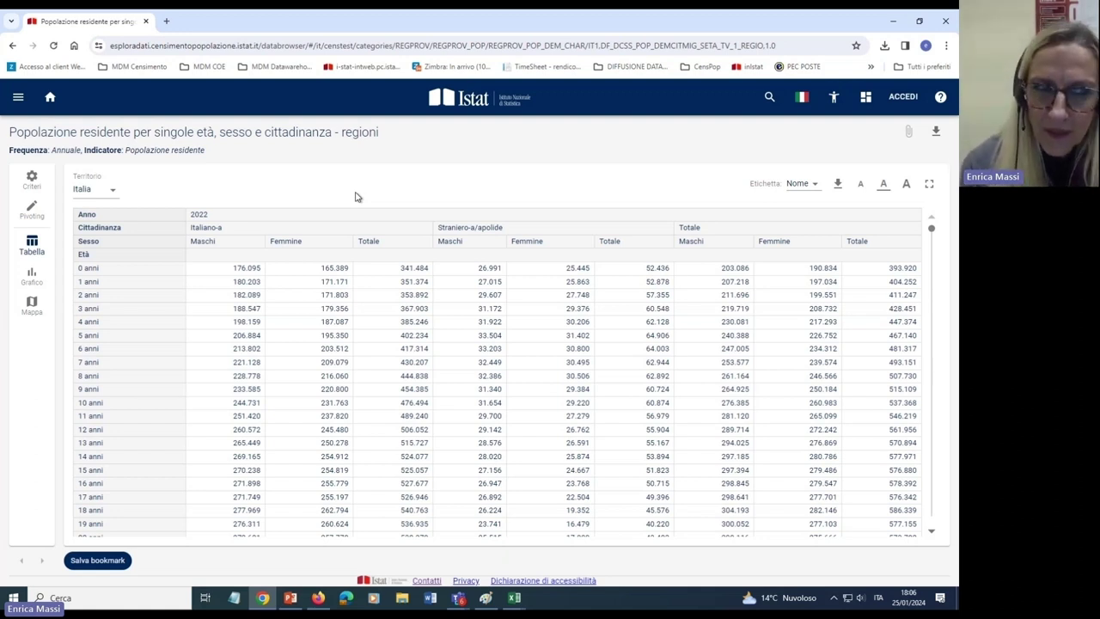
Pivot the regional population table so that Territorio forms the rows and Età becomes a filter, and look through the listed territories.
click(94, 190)
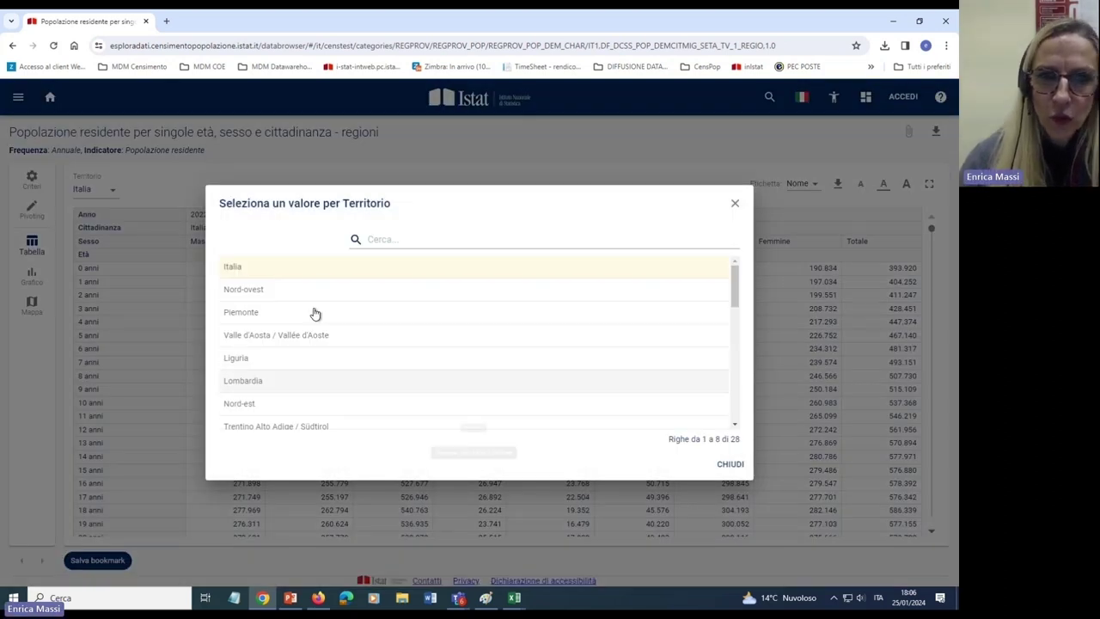
click(735, 205)
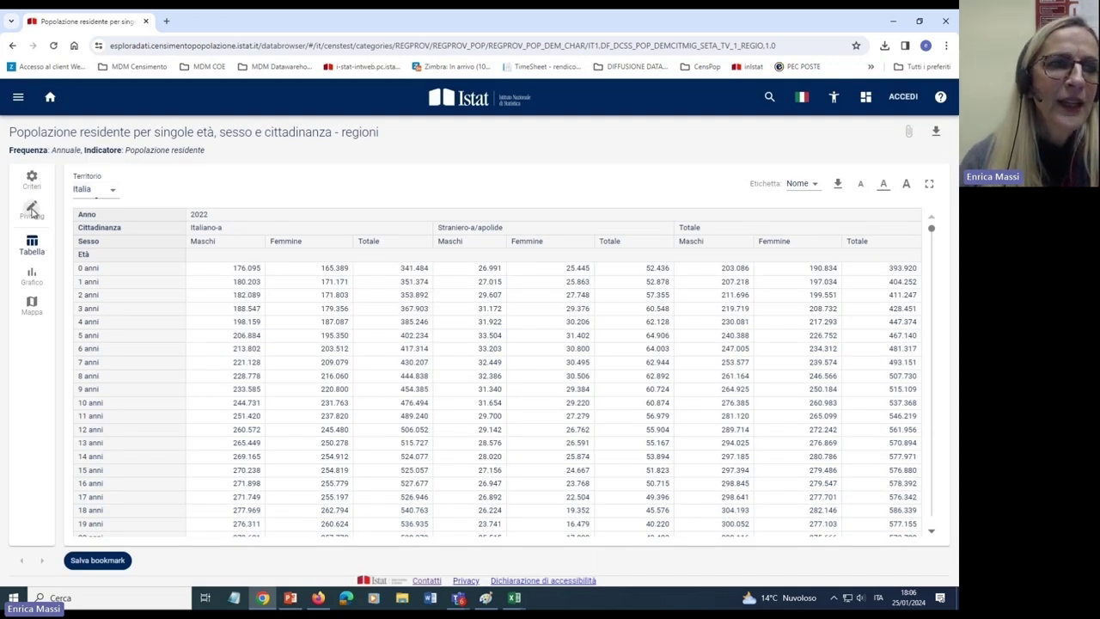
click(32, 208)
mouse_move(310, 294)
mouse_down()
mouse_move(290, 347)
mouse_move(310, 424)
mouse_move(302, 295)
mouse_up()
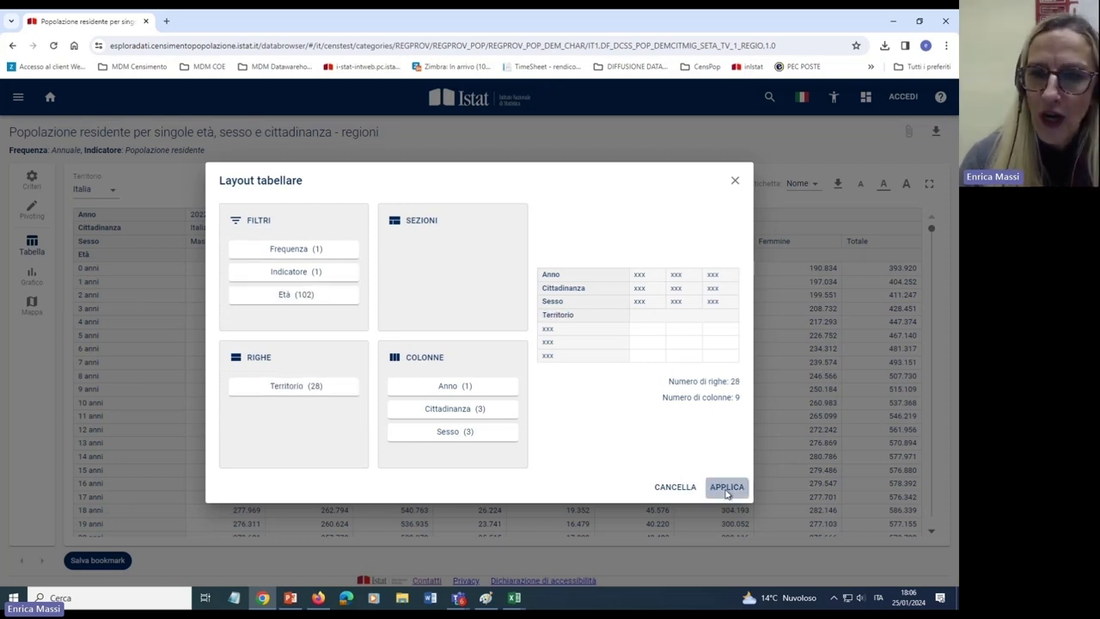
click(726, 487)
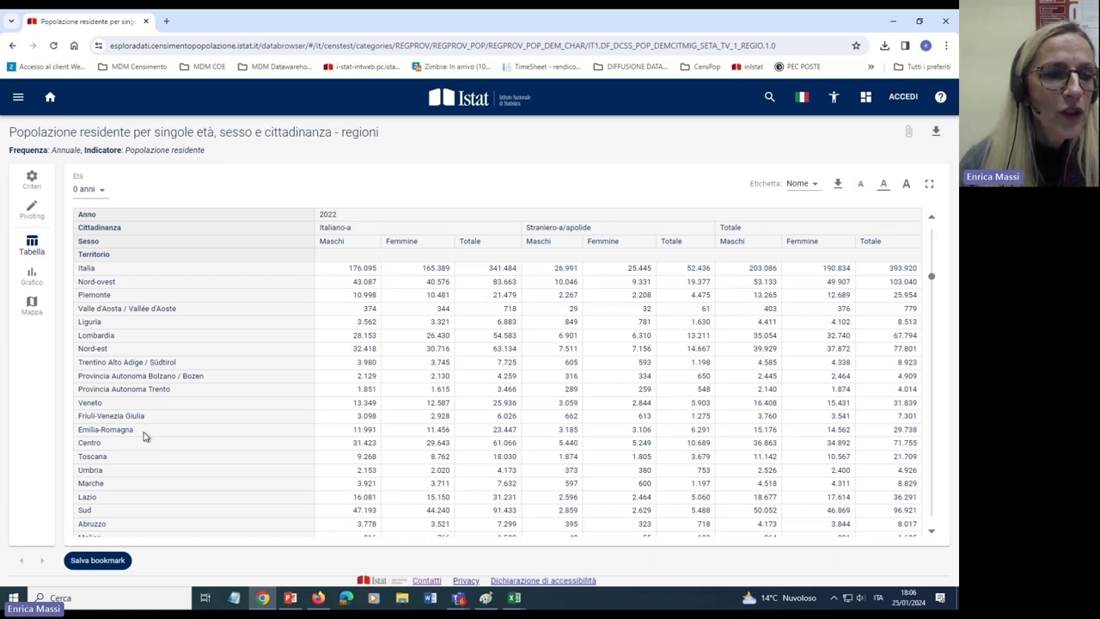
scroll(144, 435, down, 3)
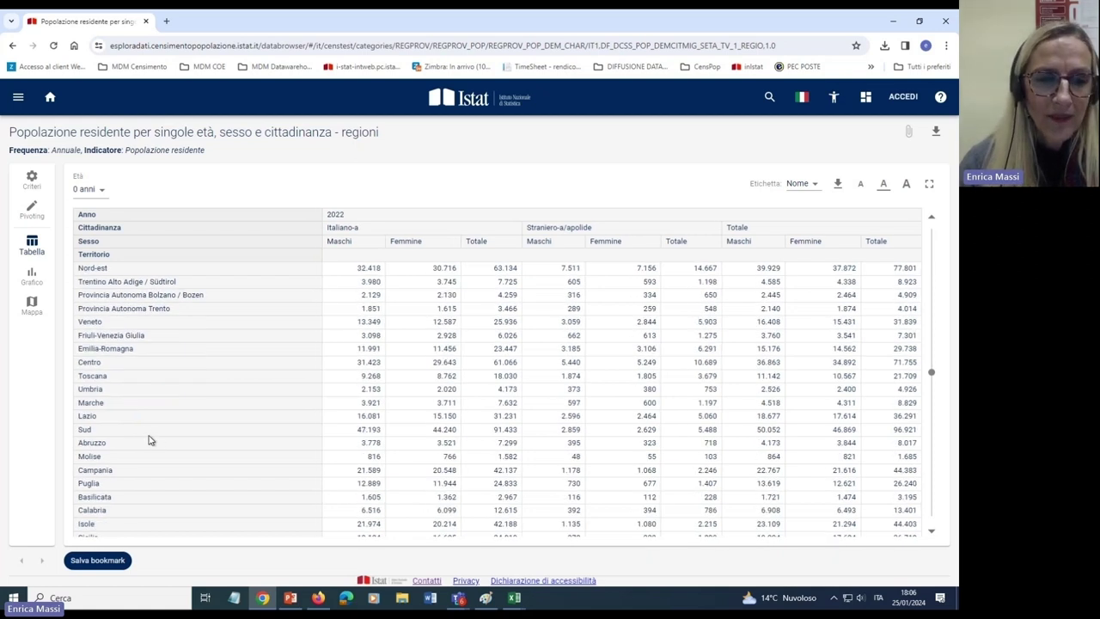
scroll(149, 439, up, 3)
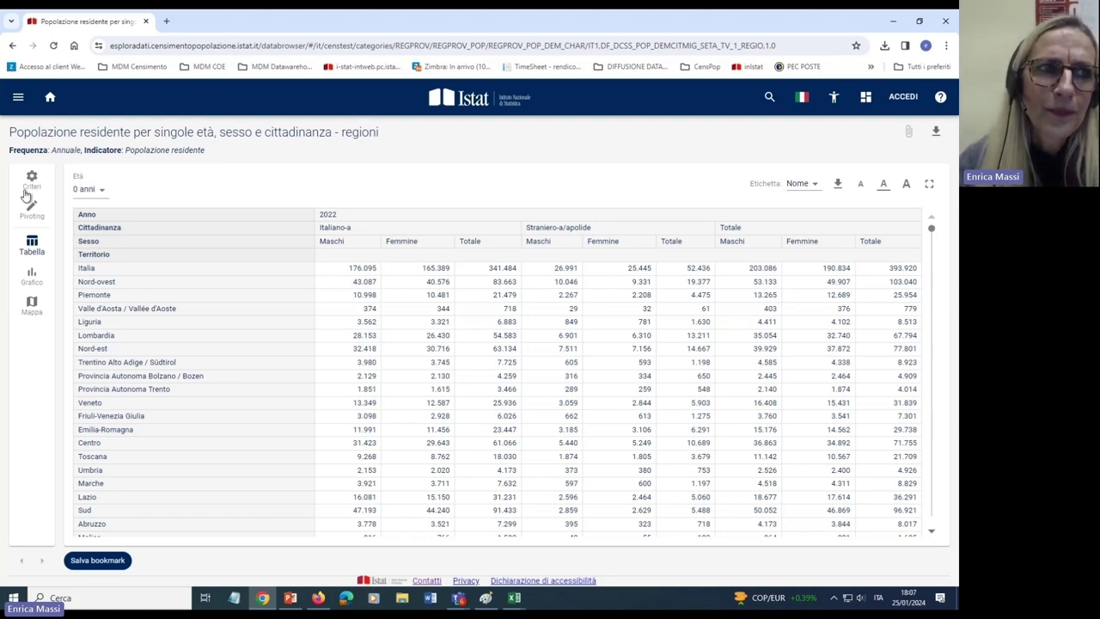
Leave the regional population table and return to the full Categorie list.
click(13, 46)
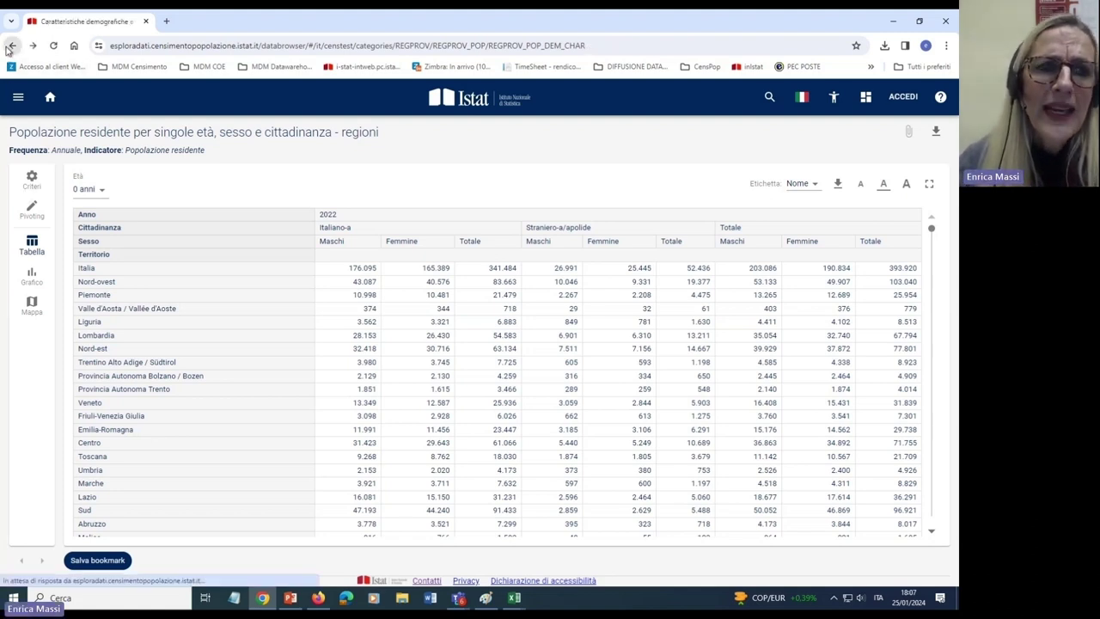
click(12, 46)
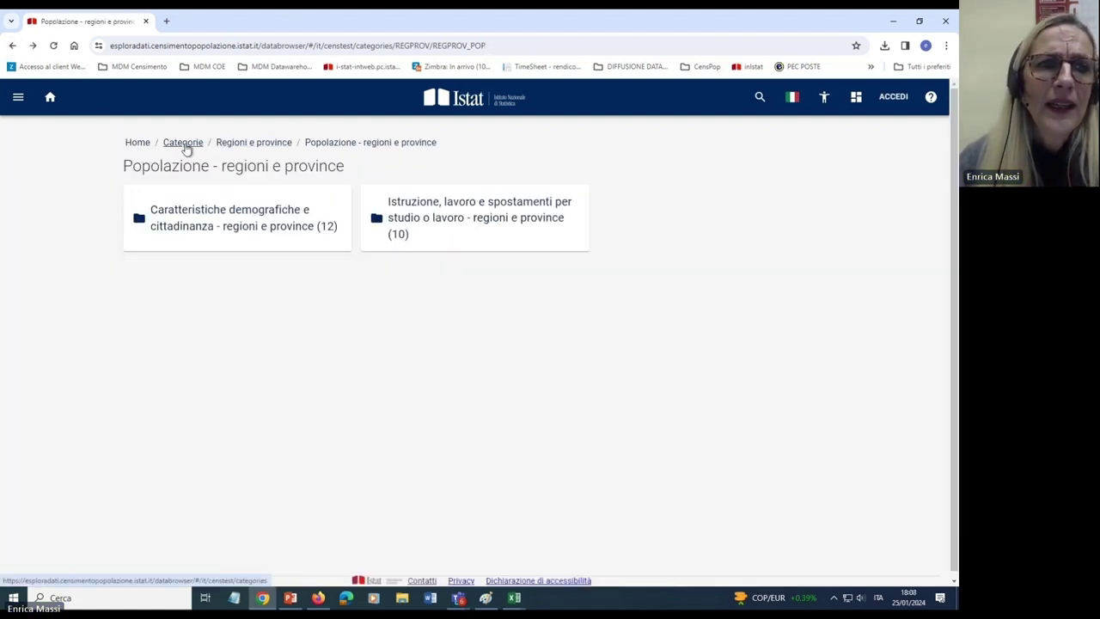
click(185, 143)
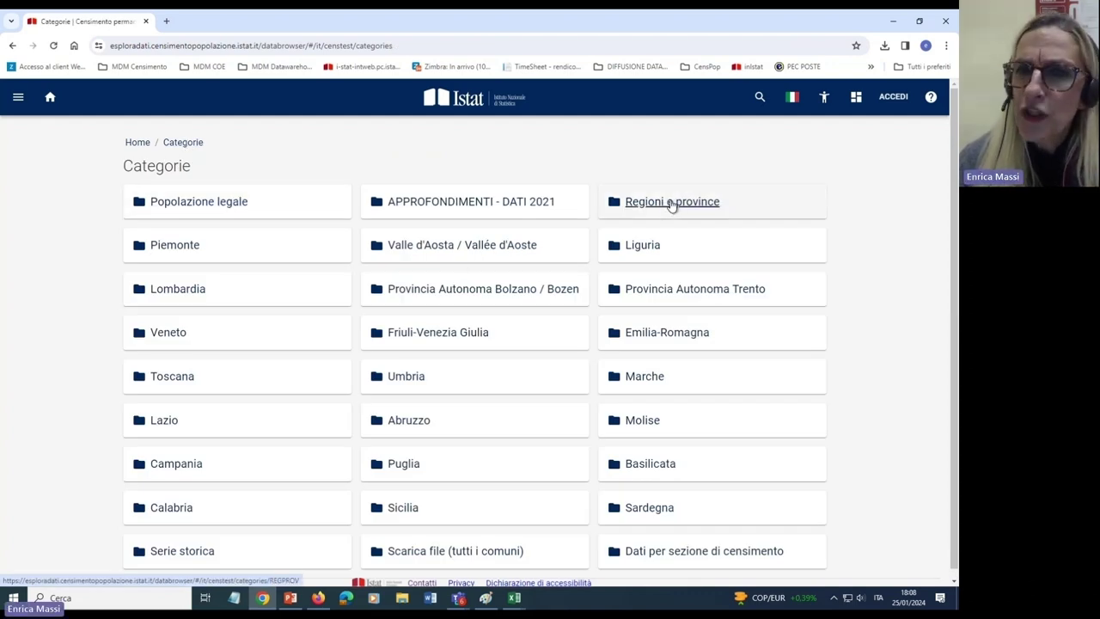